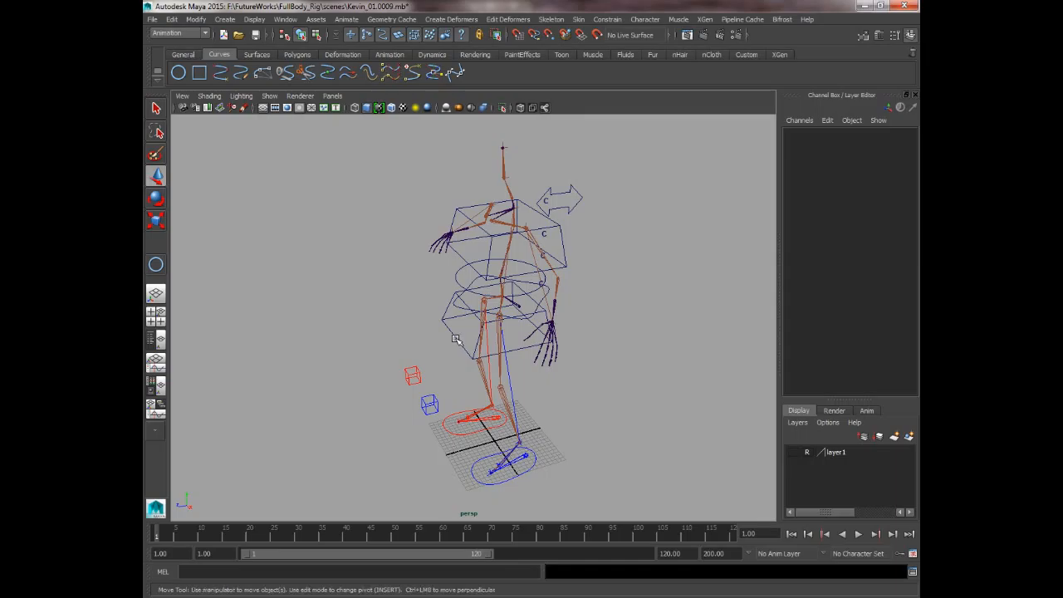
# Step: Try moving the hip control down and forward to test the rig, and undo the move
pyautogui.click(469, 288)
pyautogui.press('e')
pyautogui.press('w')
pyautogui.moveTo(482, 277); pyautogui.dragTo(504, 282)
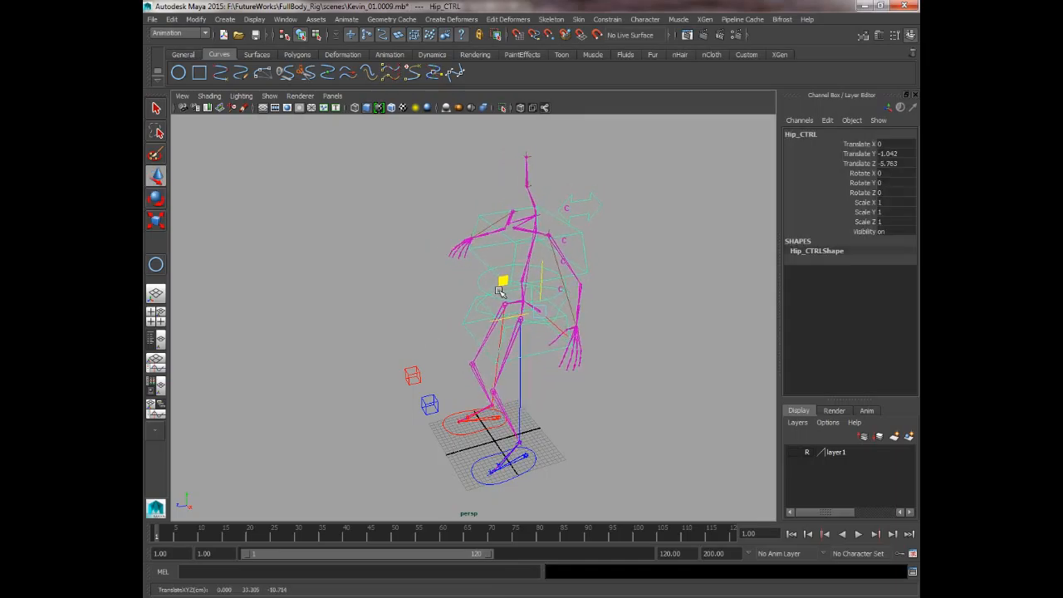
pyautogui.hotkey('ctrl', 'z')
pyautogui.click(649, 298)
# Step: Toggle the visibility of layer1 to compare the body mesh with the skeleton, and examine the rig from several angles
pyautogui.keyDown('alt'); pyautogui.moveTo(650, 297); pyautogui.dragTo(627, 317); pyautogui.keyUp('alt')
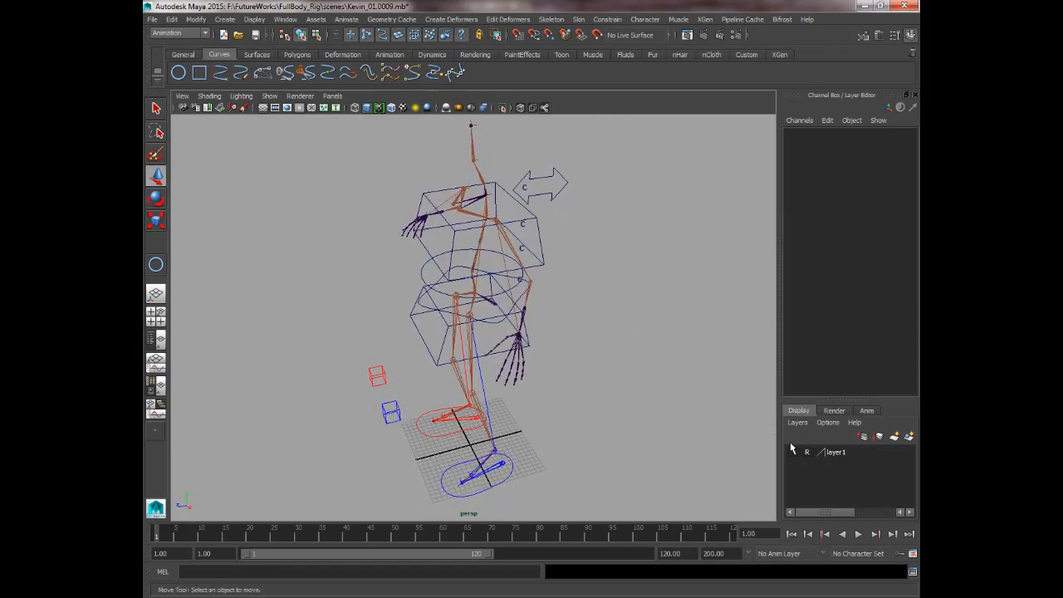
pyautogui.click(794, 451)
pyautogui.keyDown('alt'); pyautogui.moveTo(602, 384); pyautogui.dragTo(703, 442); pyautogui.keyUp('alt')
pyautogui.click(790, 455)
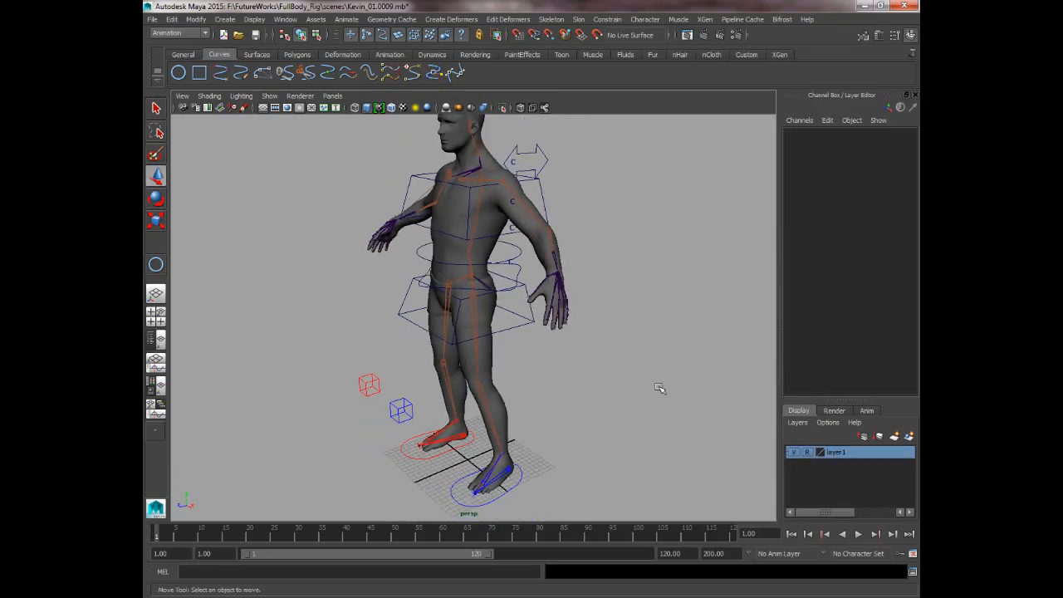
pyautogui.click(795, 452)
pyautogui.keyDown('alt'); pyautogui.moveTo(624, 367); pyautogui.dragTo(633, 280); pyautogui.keyUp('alt')
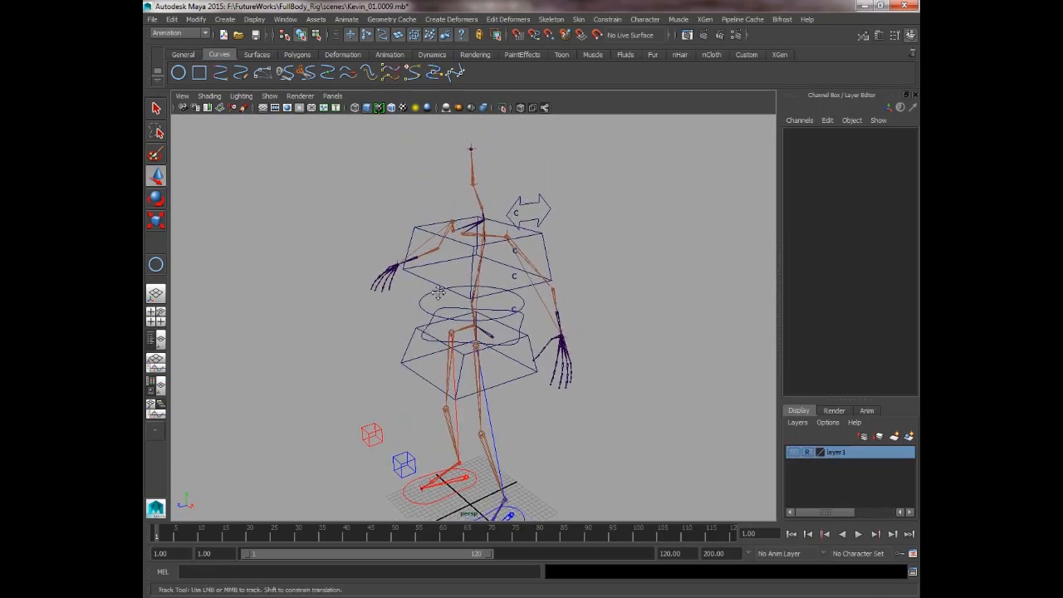
pyautogui.keyDown('alt'); pyautogui.moveTo(453, 345); pyautogui.dragTo(453, 292, button='middle'); pyautogui.keyUp('alt')
pyautogui.keyDown('alt'); pyautogui.moveTo(453, 292); pyautogui.dragTo(471, 301, button='right'); pyautogui.keyUp('alt')
pyautogui.keyDown('alt'); pyautogui.moveTo(472, 300); pyautogui.dragTo(625, 302); pyautogui.keyUp('alt')
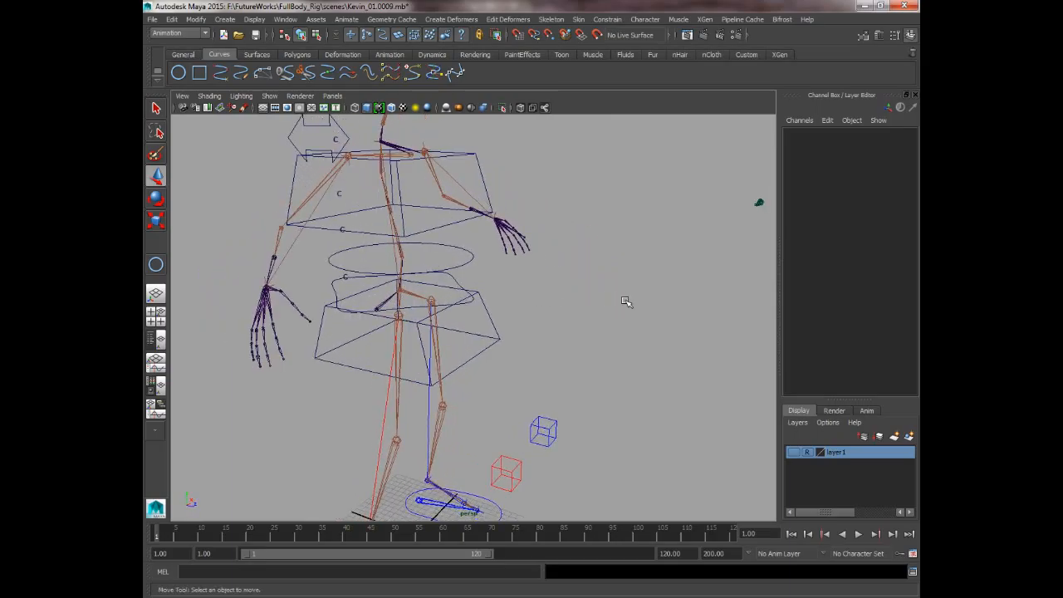
pyautogui.keyDown('alt'); pyautogui.moveTo(469, 323); pyautogui.dragTo(500, 323, button='middle'); pyautogui.keyUp('alt')
pyautogui.keyDown('alt'); pyautogui.moveTo(422, 324); pyautogui.dragTo(505, 324); pyautogui.keyUp('alt')
pyautogui.keyDown('alt'); pyautogui.moveTo(505, 324); pyautogui.dragTo(510, 343, button='middle'); pyautogui.keyUp('alt')
# Step: Show the layer1 body mesh and examine the arm and hand joints inside it in the side view
pyautogui.click(793, 452)
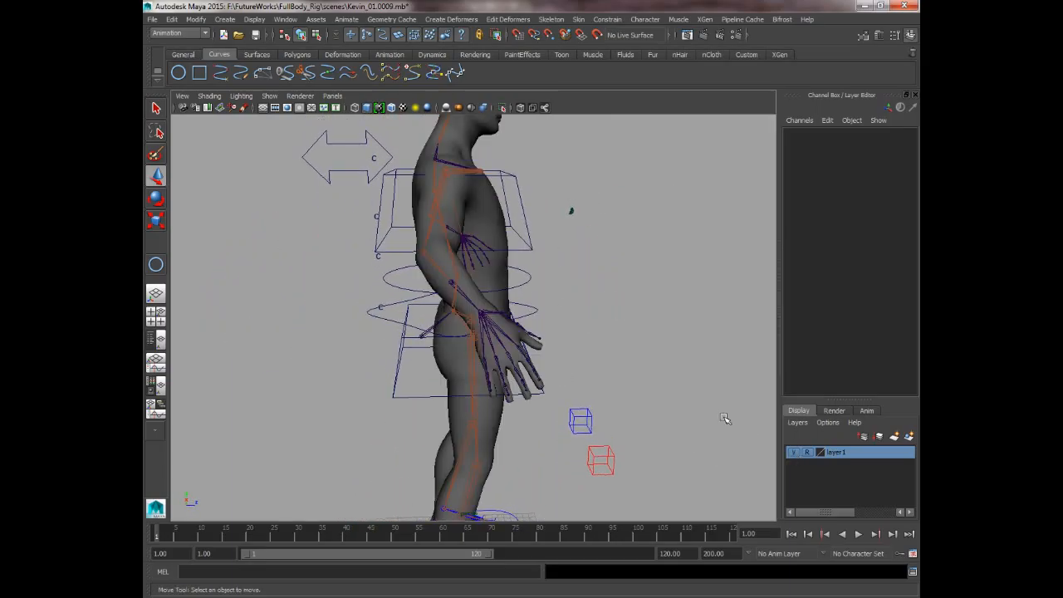
pyautogui.keyDown('alt'); pyautogui.moveTo(724, 421); pyautogui.dragTo(606, 368); pyautogui.keyUp('alt')
pyautogui.keyDown('alt'); pyautogui.moveTo(594, 364); pyautogui.dragTo(559, 427, button='middle'); pyautogui.keyUp('alt')
pyautogui.keyDown('alt'); pyautogui.moveTo(560, 426); pyautogui.dragTo(614, 412, button='right'); pyautogui.keyUp('alt')
pyautogui.press('space')
pyautogui.moveTo(614, 412); pyautogui.dragTo(666, 409)
pyautogui.keyDown('alt'); pyautogui.moveTo(643, 405); pyautogui.dragTo(633, 379, button='right'); pyautogui.keyUp('alt')
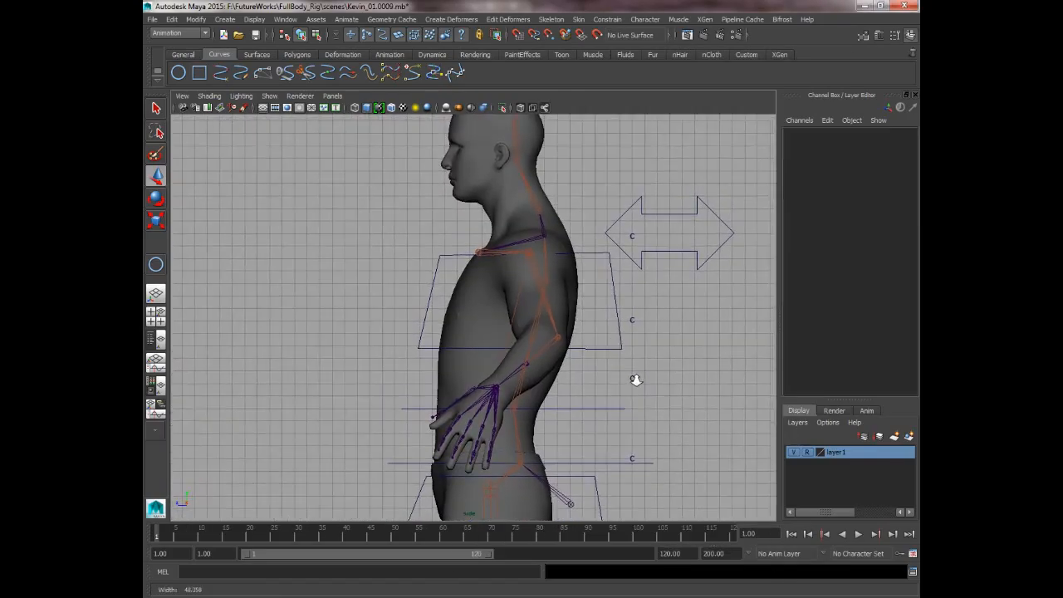
pyautogui.keyDown('alt'); pyautogui.moveTo(633, 379); pyautogui.dragTo(642, 332, button='middle'); pyautogui.keyUp('alt')
pyautogui.keyDown('alt'); pyautogui.moveTo(503, 347); pyautogui.dragTo(595, 556, button='right'); pyautogui.keyUp('alt')
pyautogui.keyDown('alt'); pyautogui.moveTo(517, 480); pyautogui.dragTo(534, 382, button='middle'); pyautogui.keyUp('alt')
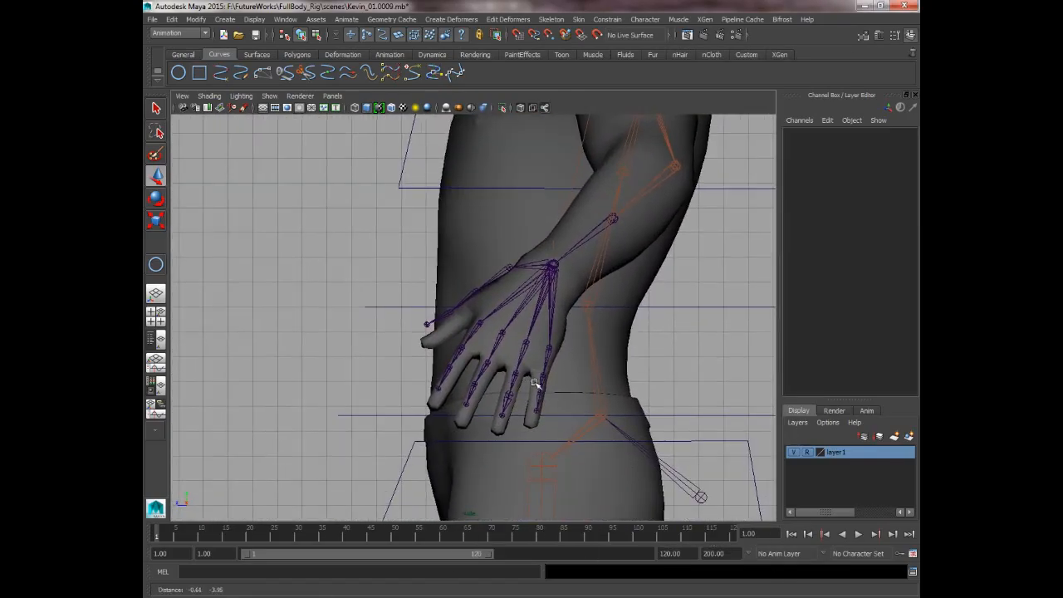
pyautogui.keyDown('alt'); pyautogui.moveTo(539, 133); pyautogui.dragTo(470, 349, button='middle'); pyautogui.keyUp('alt')
pyautogui.keyDown('alt'); pyautogui.moveTo(470, 350); pyautogui.dragTo(458, 299, button='right'); pyautogui.keyUp('alt')
pyautogui.keyDown('alt'); pyautogui.moveTo(503, 431); pyautogui.dragTo(490, 363, button='right'); pyautogui.keyUp('alt')
pyautogui.keyDown('alt'); pyautogui.moveTo(485, 447); pyautogui.dragTo(525, 315, button='middle'); pyautogui.keyUp('alt')
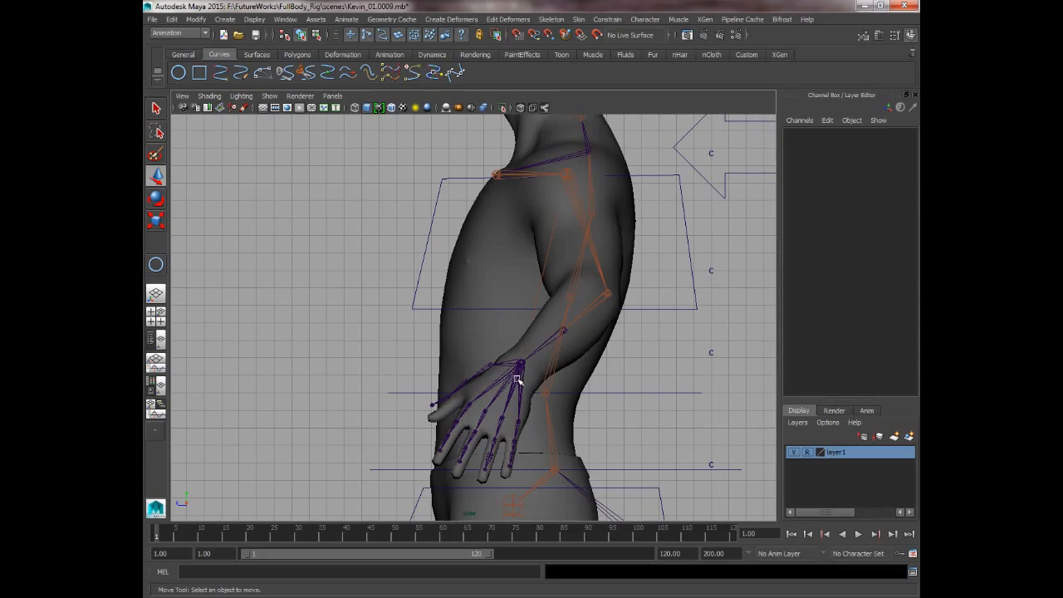
# Step: Examine the hand and hip area in the side view, and the upper body from the front in perspective
pyautogui.keyDown('alt'); pyautogui.moveTo(460, 427); pyautogui.dragTo(455, 342, button='middle'); pyautogui.keyUp('alt')
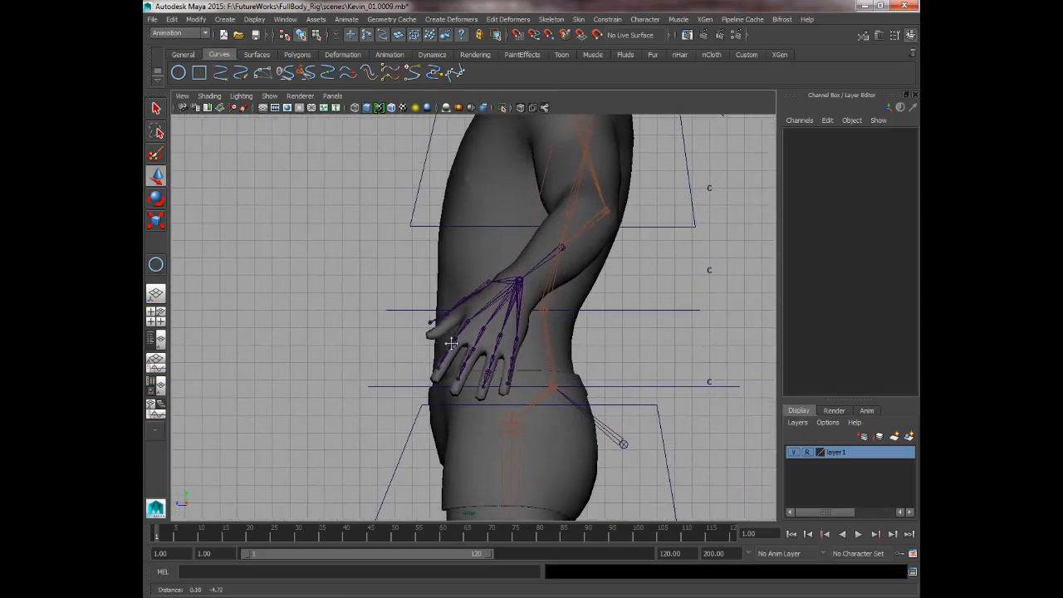
pyautogui.keyDown('alt'); pyautogui.moveTo(455, 343); pyautogui.dragTo(414, 306, button='right'); pyautogui.keyUp('alt')
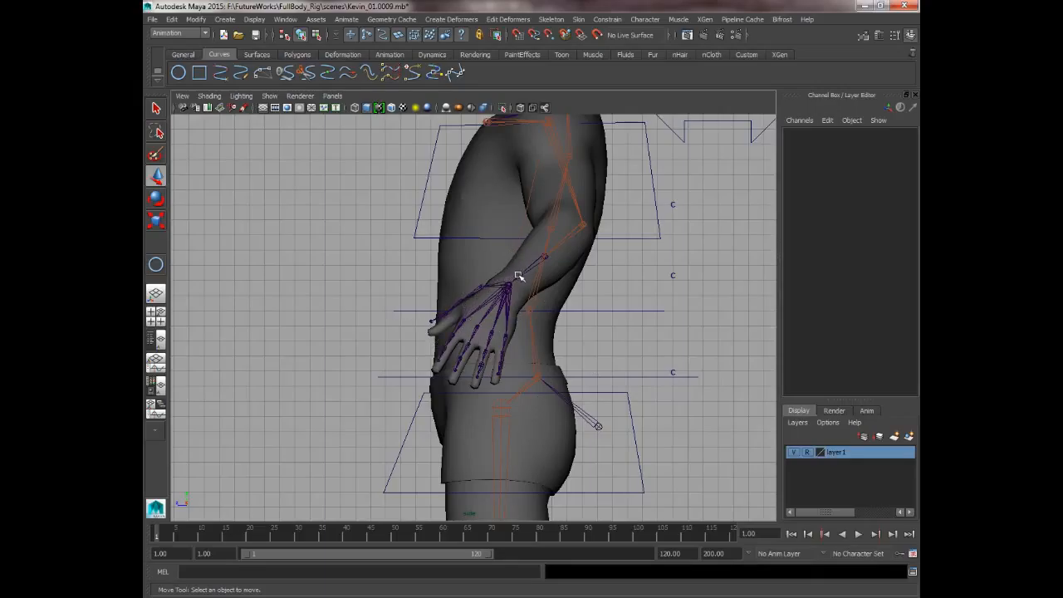
pyautogui.keyDown('alt'); pyautogui.moveTo(537, 425); pyautogui.dragTo(505, 403, button='right'); pyautogui.keyUp('alt')
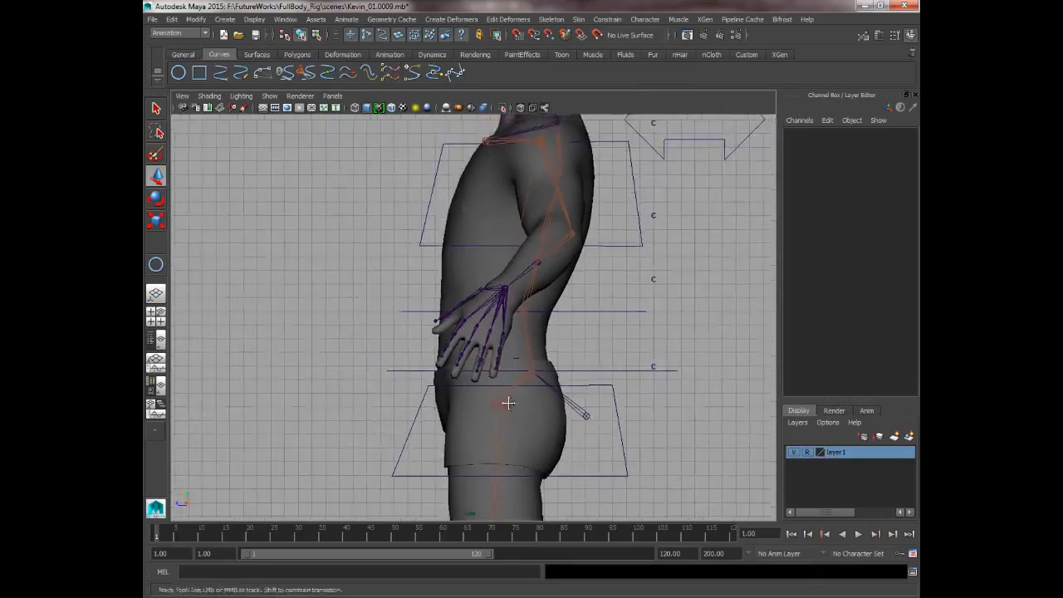
pyautogui.keyDown('alt'); pyautogui.moveTo(505, 404); pyautogui.dragTo(500, 332, button='middle'); pyautogui.keyUp('alt')
pyautogui.keyDown('alt'); pyautogui.moveTo(488, 345); pyautogui.dragTo(498, 391, button='right'); pyautogui.keyUp('alt')
pyautogui.keyDown('alt'); pyautogui.moveTo(498, 391); pyautogui.dragTo(505, 474, button='middle'); pyautogui.keyUp('alt')
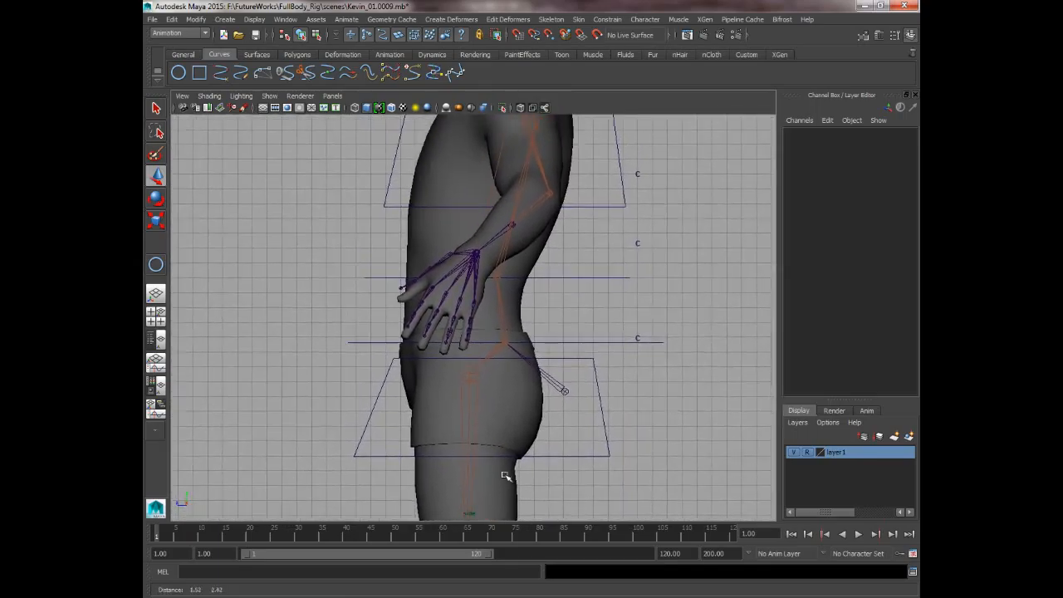
pyautogui.keyDown('alt'); pyautogui.moveTo(506, 474); pyautogui.dragTo(503, 422, button='right'); pyautogui.keyUp('alt')
pyautogui.press('space')
pyautogui.moveTo(553, 340); pyautogui.dragTo(438, 311)
pyautogui.keyDown('alt'); pyautogui.moveTo(439, 311); pyautogui.dragTo(412, 294, button='right'); pyautogui.keyUp('alt')
pyautogui.keyDown('alt'); pyautogui.moveTo(411, 294); pyautogui.dragTo(471, 295, button='middle'); pyautogui.keyUp('alt')
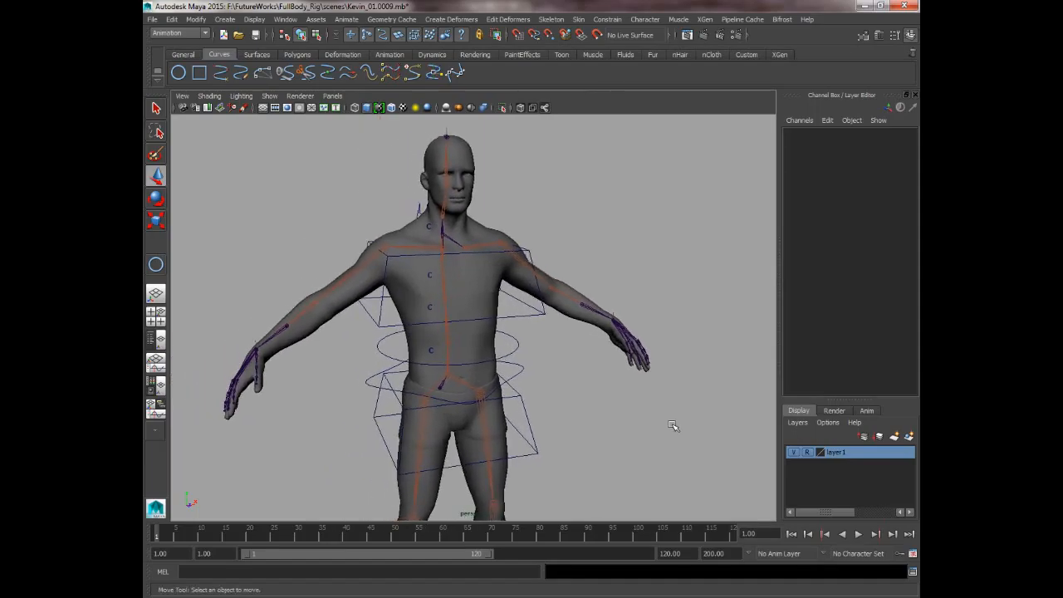
pyautogui.keyDown('alt'); pyautogui.moveTo(530, 354); pyautogui.dragTo(420, 344); pyautogui.keyUp('alt')
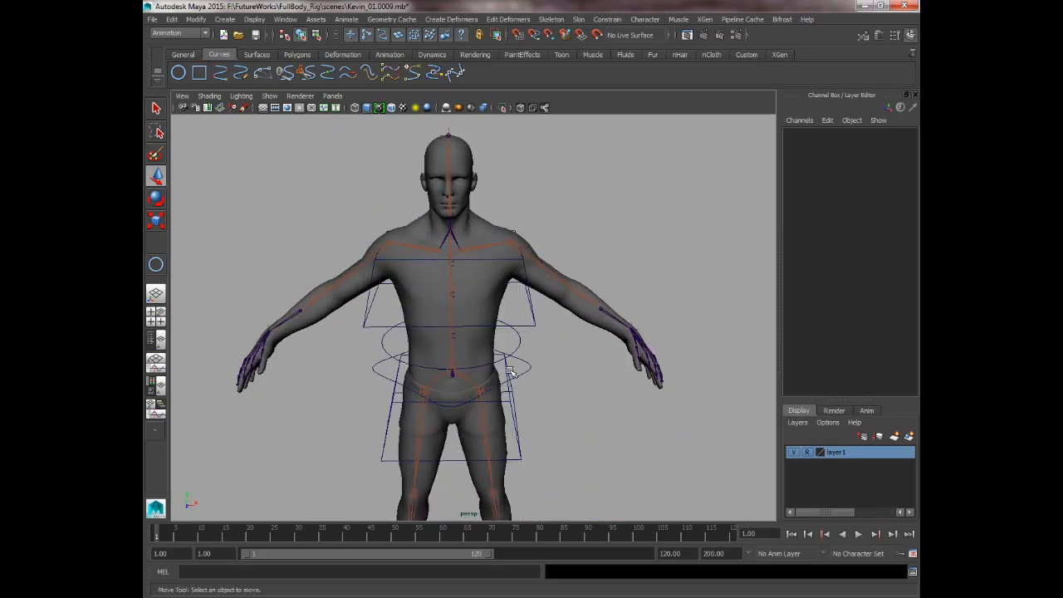
# Step: With layer1 hidden, draw a NURBS circle beside the skeleton and snap it to the joint at the base of the neck
pyautogui.click(793, 456)
pyautogui.keyDown('alt'); pyautogui.moveTo(498, 290); pyautogui.dragTo(444, 274); pyautogui.keyUp('alt')
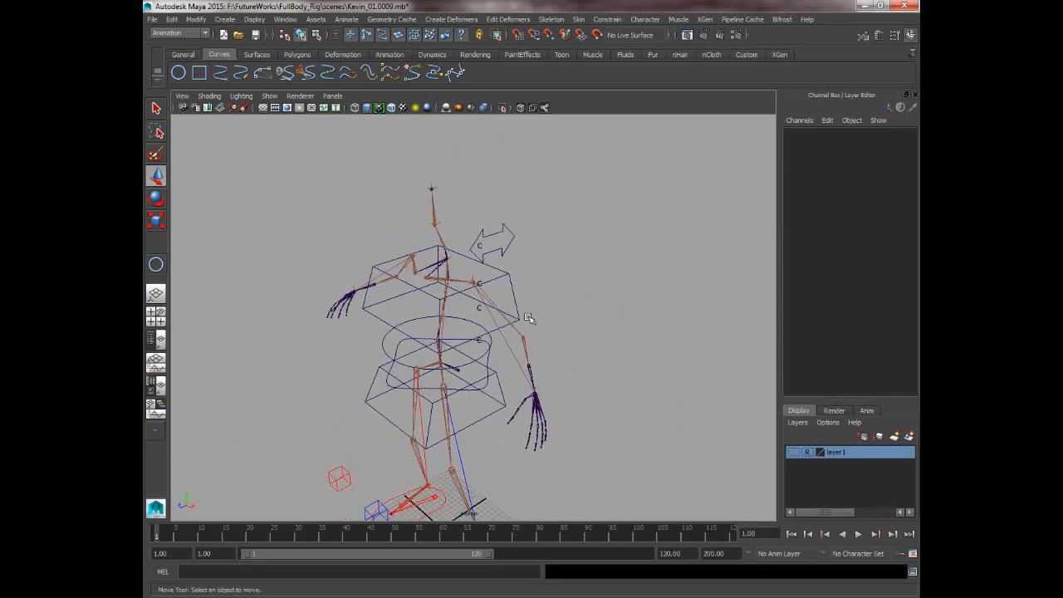
pyautogui.keyDown('alt'); pyautogui.moveTo(528, 317); pyautogui.dragTo(551, 268); pyautogui.keyUp('alt')
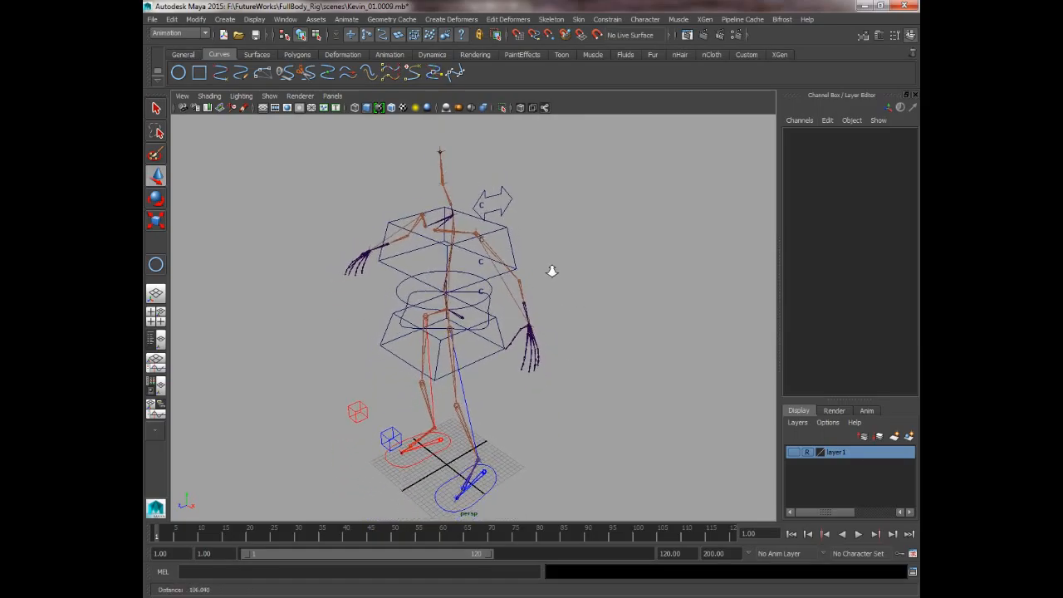
pyautogui.click(179, 75)
pyautogui.keyDown('alt'); pyautogui.moveTo(567, 407); pyautogui.dragTo(565, 422); pyautogui.keyUp('alt')
pyautogui.moveTo(566, 421); pyautogui.dragTo(595, 442)
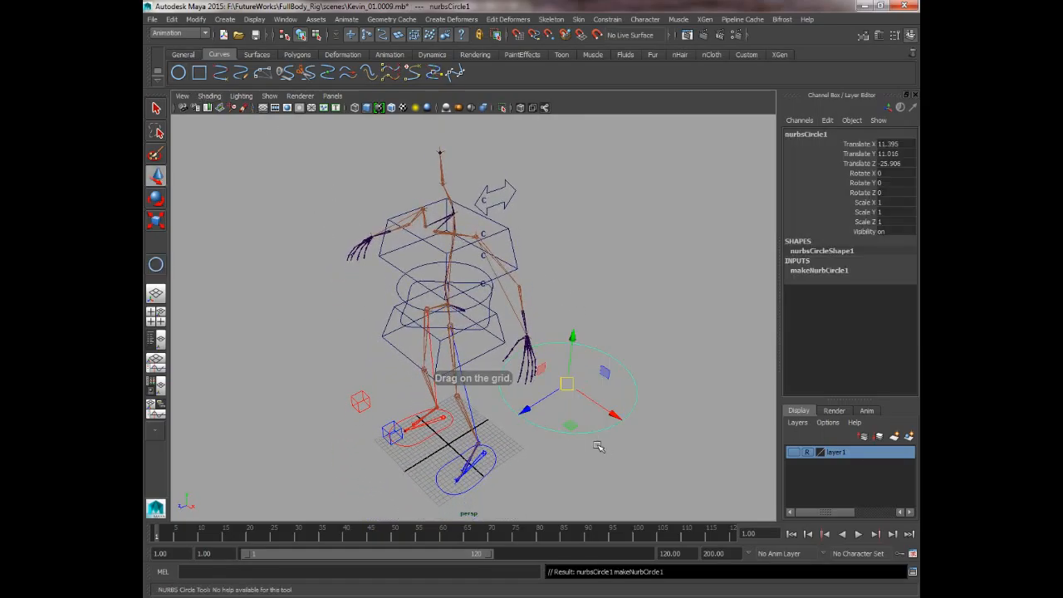
pyautogui.moveTo(567, 384); pyautogui.dragTo(446, 199)
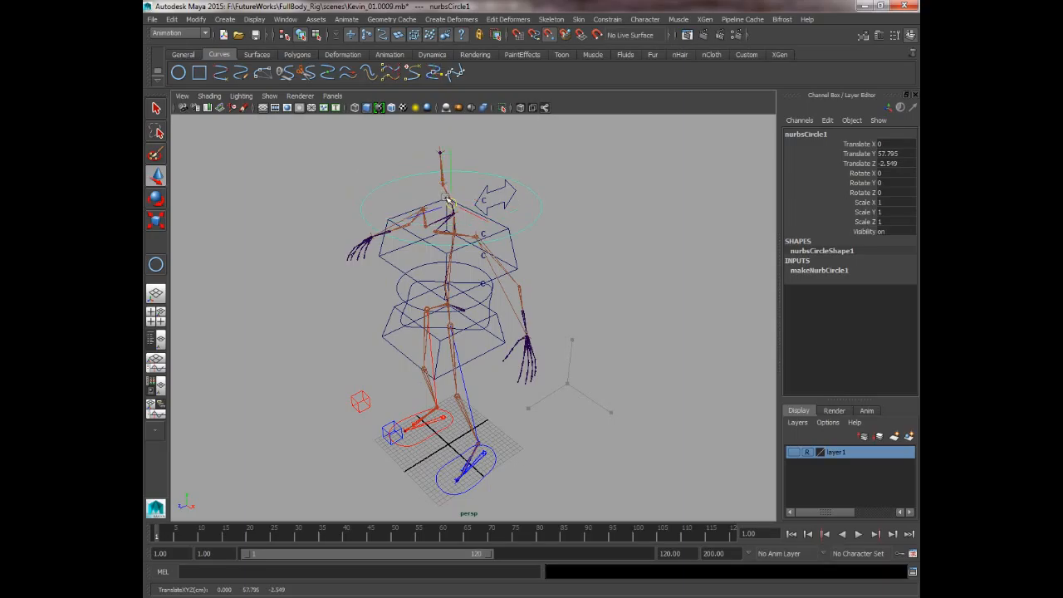
# Step: Scale the new circle down uniformly to about 0.59
pyautogui.press('f')
pyautogui.keyDown('alt'); pyautogui.moveTo(475, 251); pyautogui.dragTo(483, 285); pyautogui.keyUp('alt')
pyautogui.keyDown('alt'); pyautogui.moveTo(483, 286); pyautogui.dragTo(505, 404, button='right'); pyautogui.keyUp('alt')
pyautogui.keyDown('alt'); pyautogui.moveTo(505, 403); pyautogui.dragTo(477, 366); pyautogui.keyUp('alt')
pyautogui.press('r')
pyautogui.moveTo(474, 317); pyautogui.dragTo(305, 347)
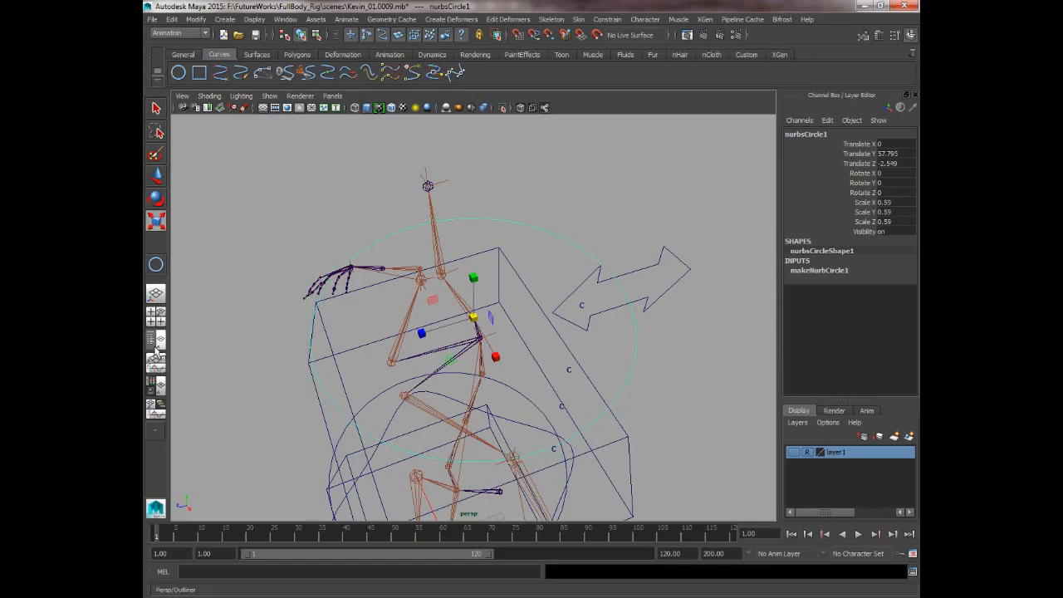
# Step: Show the Outliner beside the perspective view and rename the circle as Head_CTRL
pyautogui.click(155, 339)
pyautogui.doubleClick(230, 355)
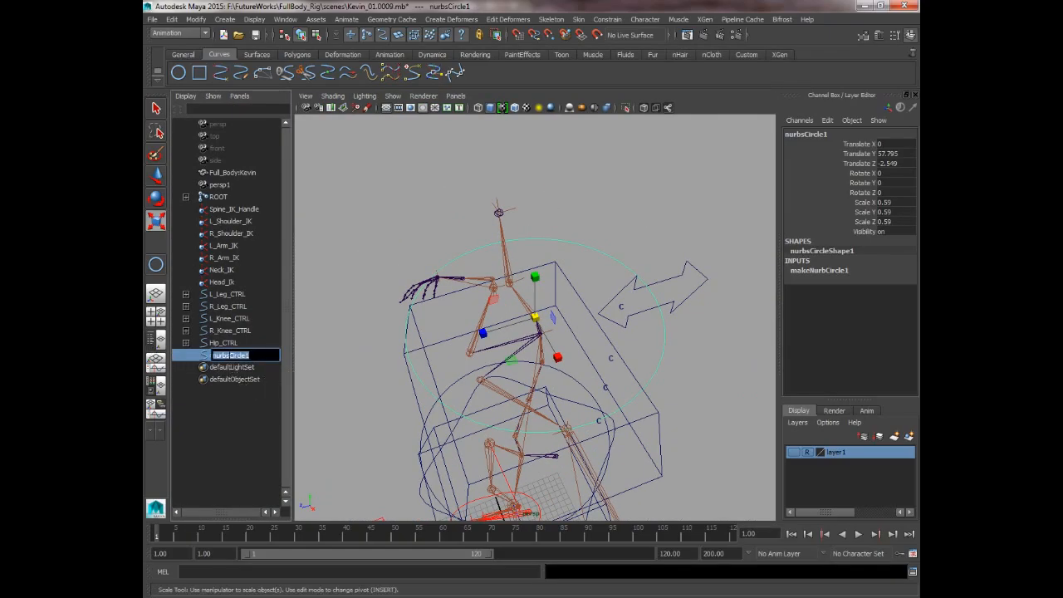
pyautogui.write('Head_')
pyautogui.press('capslock')
pyautogui.write('CTRL')
pyautogui.press('Return')
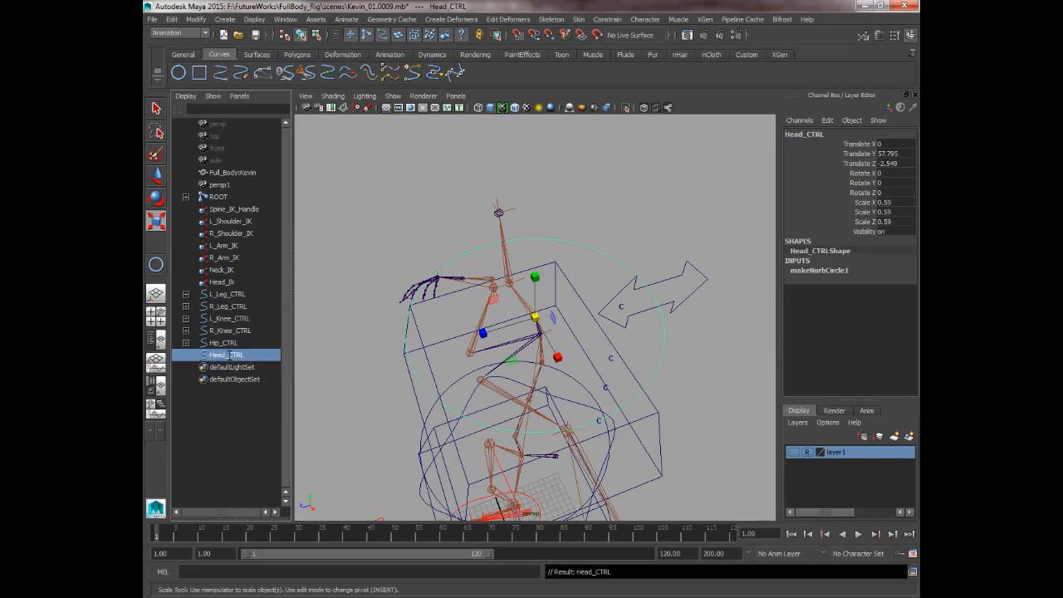
# Step: Scale Head_CTRL down uniformly to about 0.416 so it fits around the neck, using the layer1 body mesh as a temporary reference
pyautogui.keyDown('alt'); pyautogui.moveTo(503, 326); pyautogui.dragTo(493, 274); pyautogui.keyUp('alt')
pyautogui.keyDown('alt'); pyautogui.moveTo(493, 274); pyautogui.dragTo(541, 297, button='right'); pyautogui.keyUp('alt')
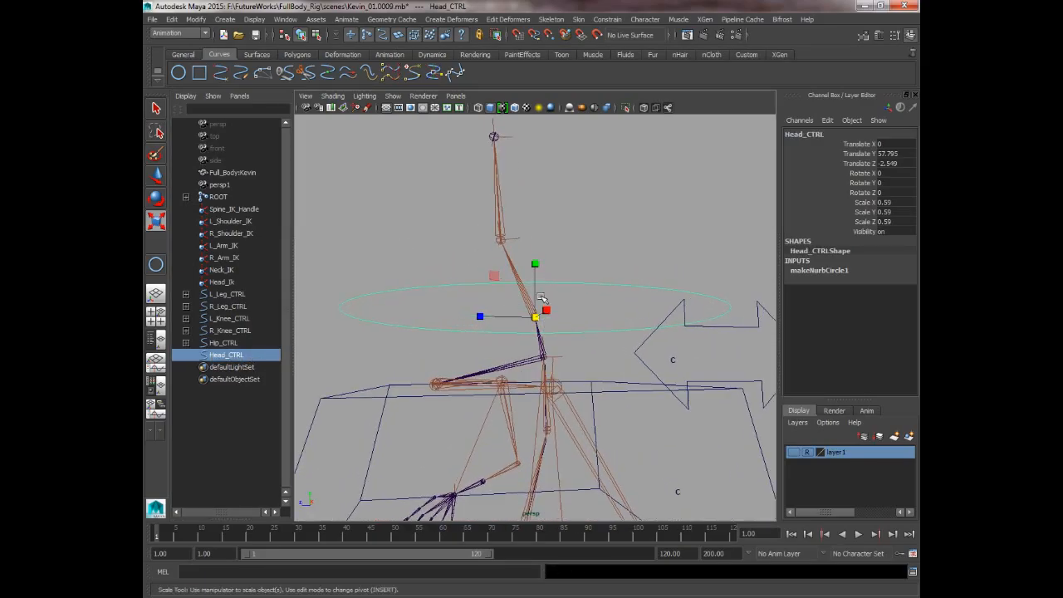
pyautogui.click(794, 453)
pyautogui.keyDown('alt'); pyautogui.moveTo(600, 349); pyautogui.dragTo(543, 384); pyautogui.keyUp('alt')
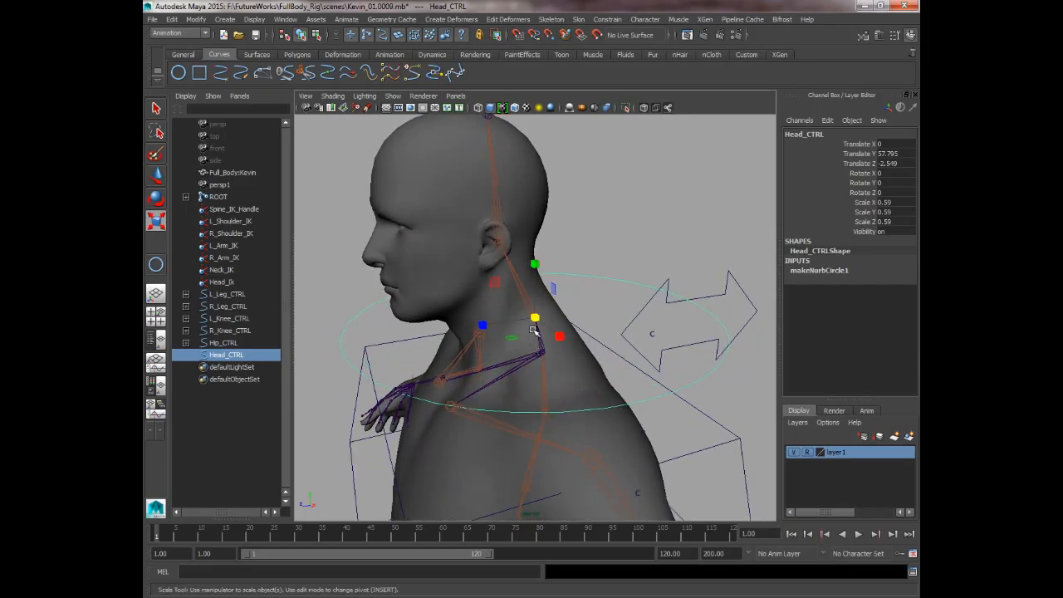
pyautogui.moveTo(536, 320); pyautogui.dragTo(410, 318)
pyautogui.press('w')
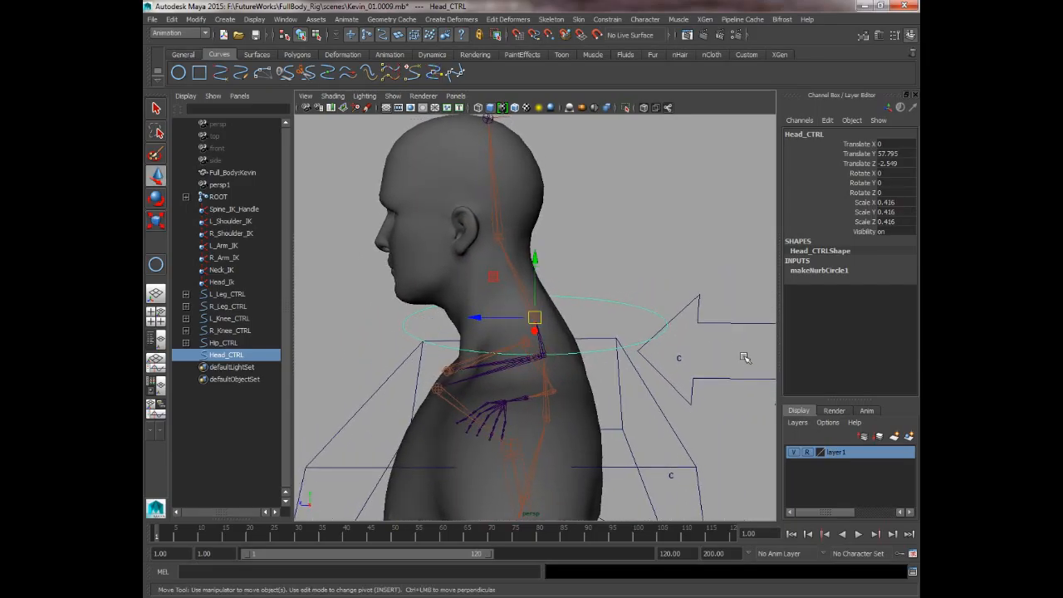
pyautogui.click(795, 453)
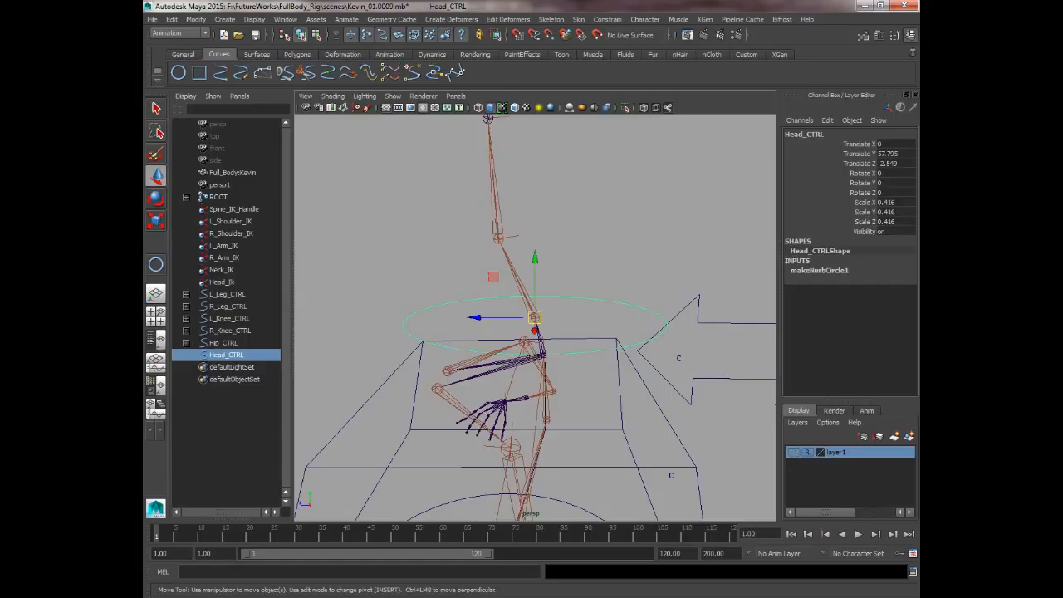
# Step: Delete the construction history of Head_CTRL and freeze its transformations
pyautogui.click(195, 19)
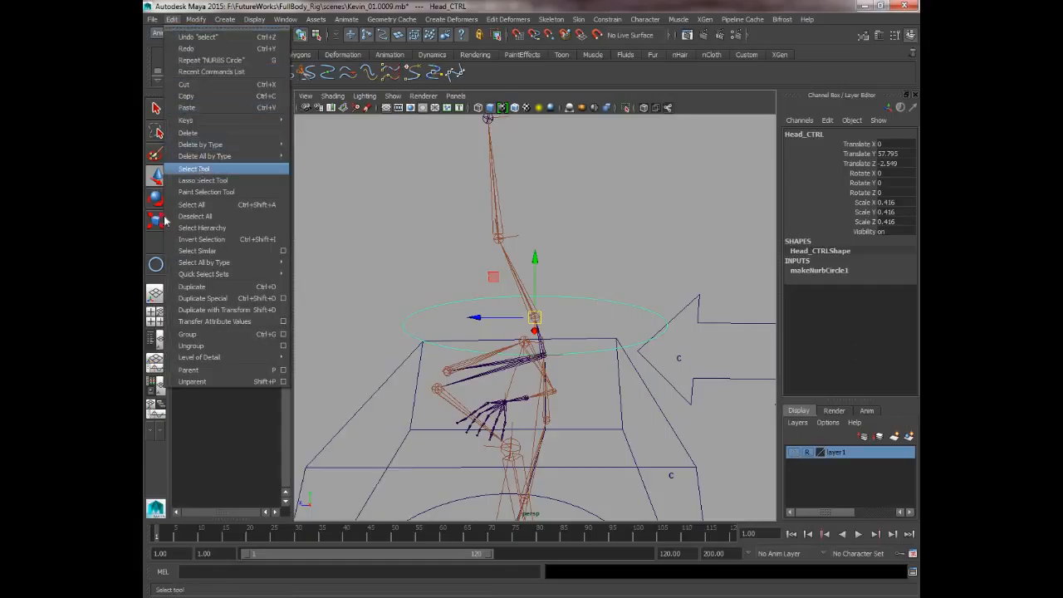
pyautogui.moveTo(229, 145)
pyautogui.click(330, 149)
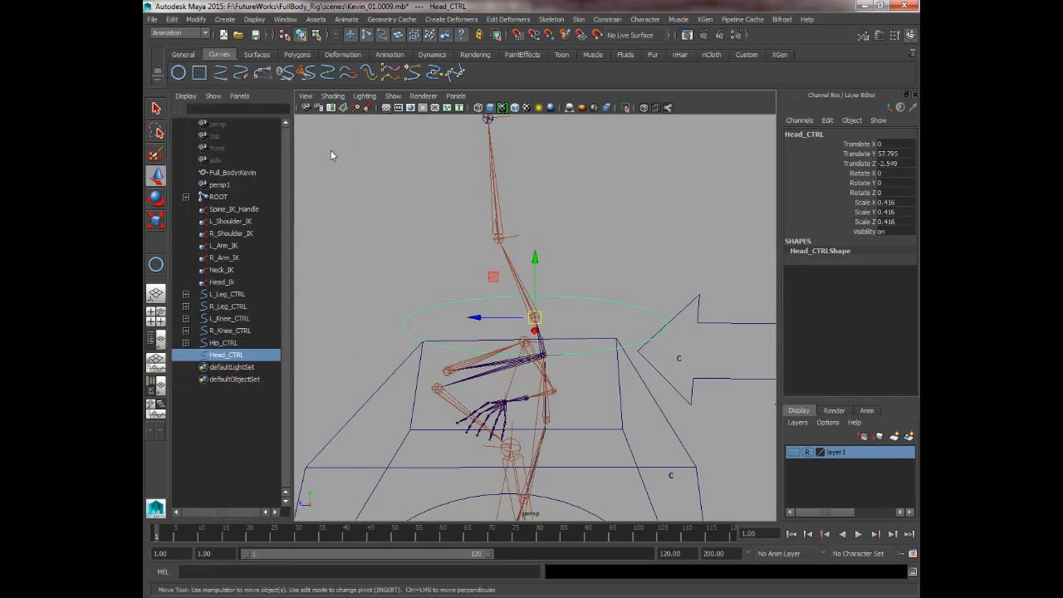
pyautogui.click(195, 19)
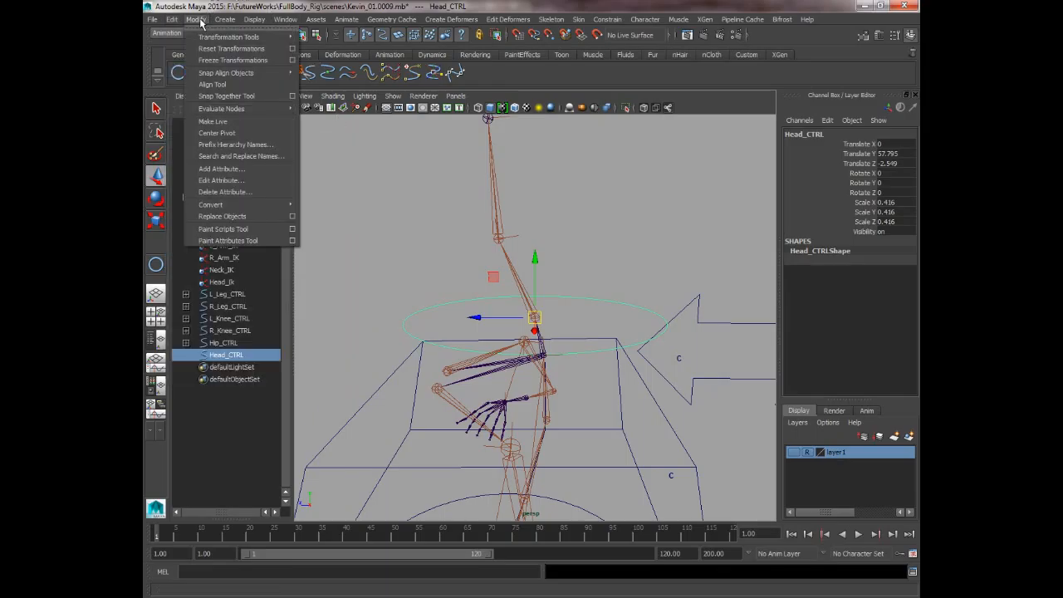
pyautogui.click(219, 61)
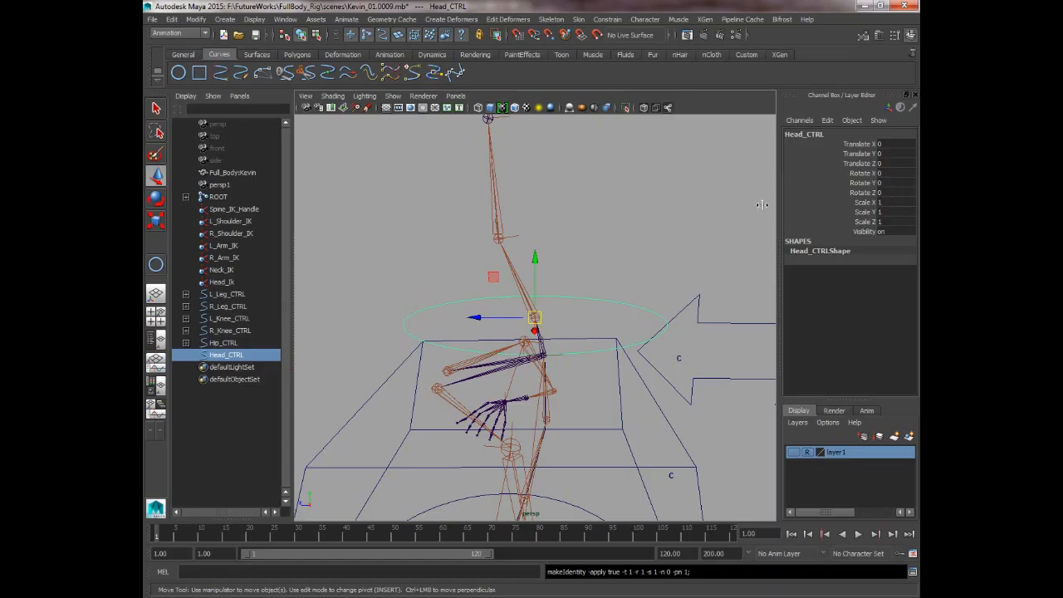
pyautogui.click(572, 299)
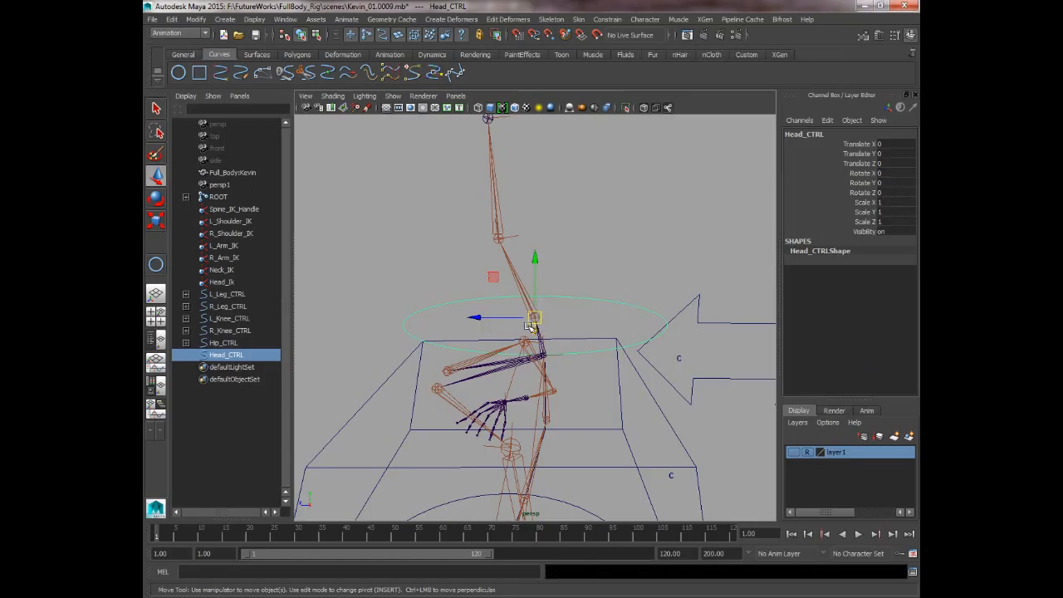
# Step: Snap the pivot of Head_CTRL to the joint at the base of the head, and show the layer1 body mesh to check it
pyautogui.moveTo(529, 326)
pyautogui.keyDown('alt'); pyautogui.mouseDown()
pyautogui.moveTo(518, 326)
pyautogui.moveTo(536, 318)
pyautogui.mouseUp(); pyautogui.keyUp('alt')
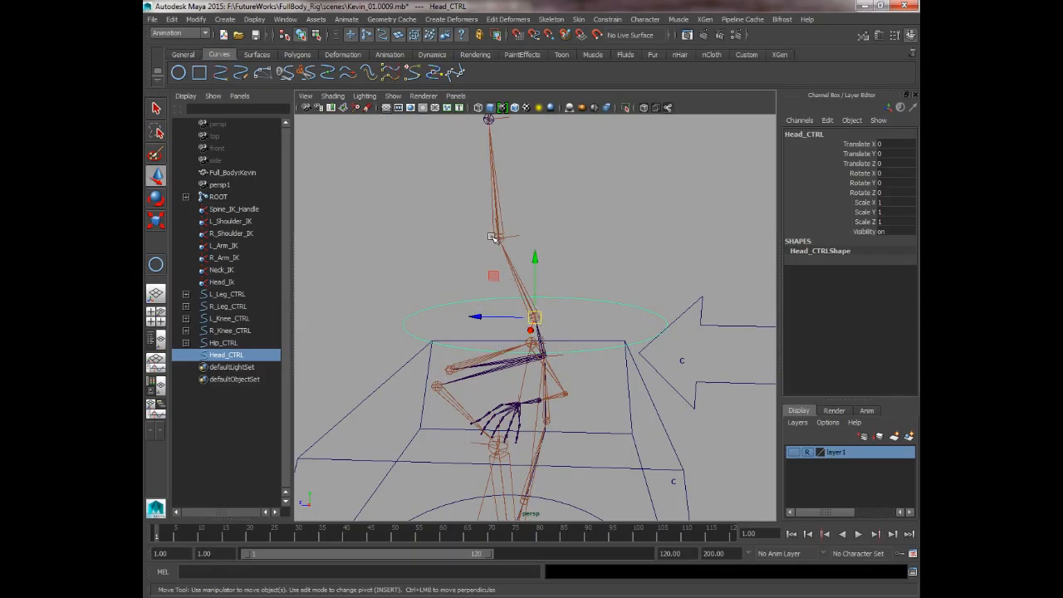
pyautogui.keyDown('alt'); pyautogui.moveTo(498, 236); pyautogui.dragTo(540, 252); pyautogui.keyUp('alt')
pyautogui.press('d')
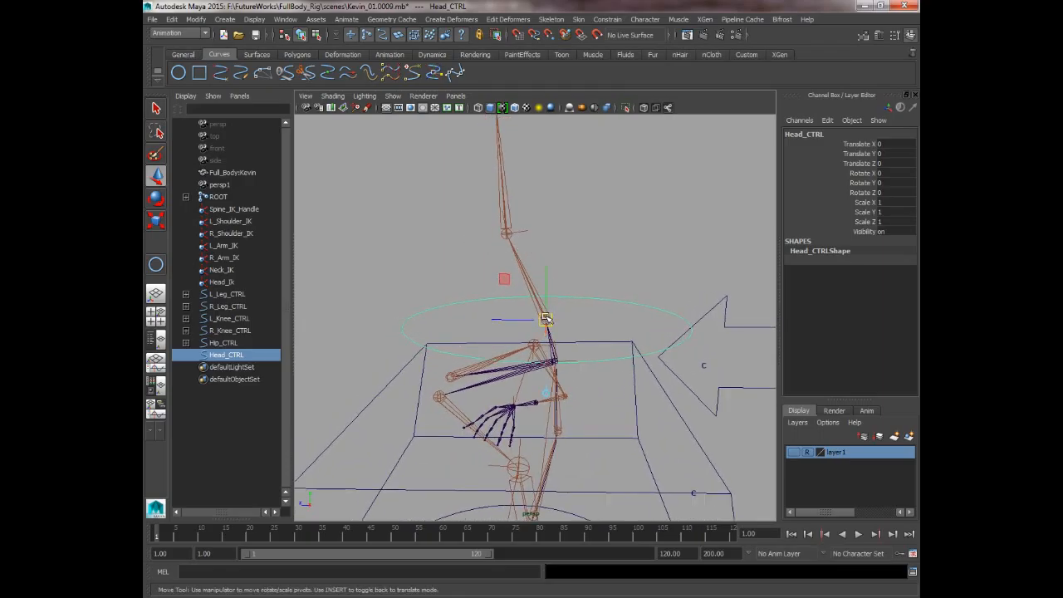
pyautogui.press('v')
pyautogui.moveTo(546, 319); pyautogui.dragTo(602, 196)
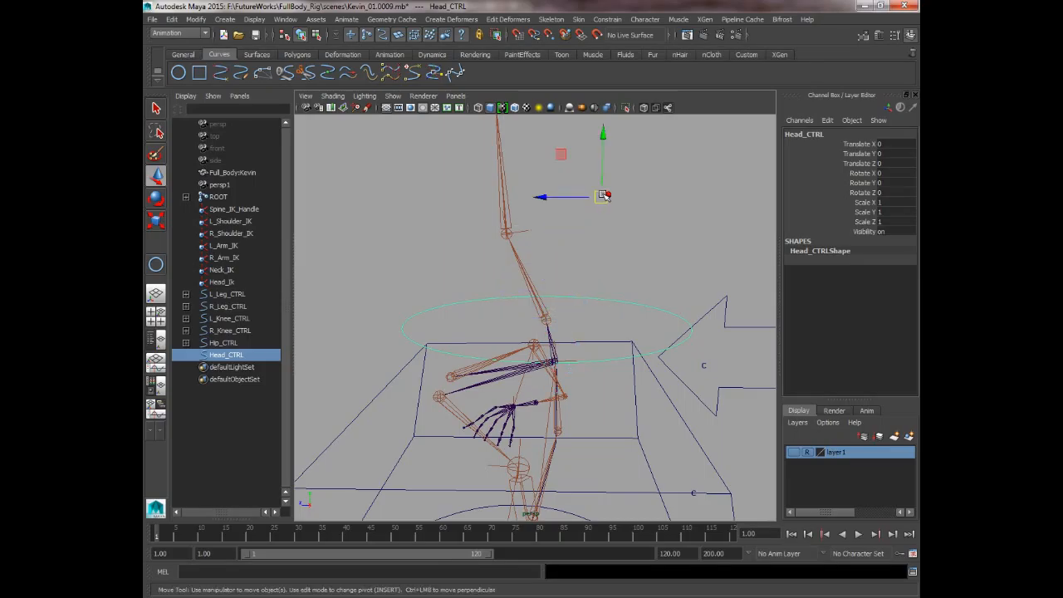
pyautogui.press('d')
pyautogui.press('v')
pyautogui.moveTo(603, 196); pyautogui.dragTo(482, 274)
pyautogui.click(796, 453)
pyautogui.keyDown('alt'); pyautogui.moveTo(642, 251); pyautogui.dragTo(772, 470); pyautogui.keyUp('alt')
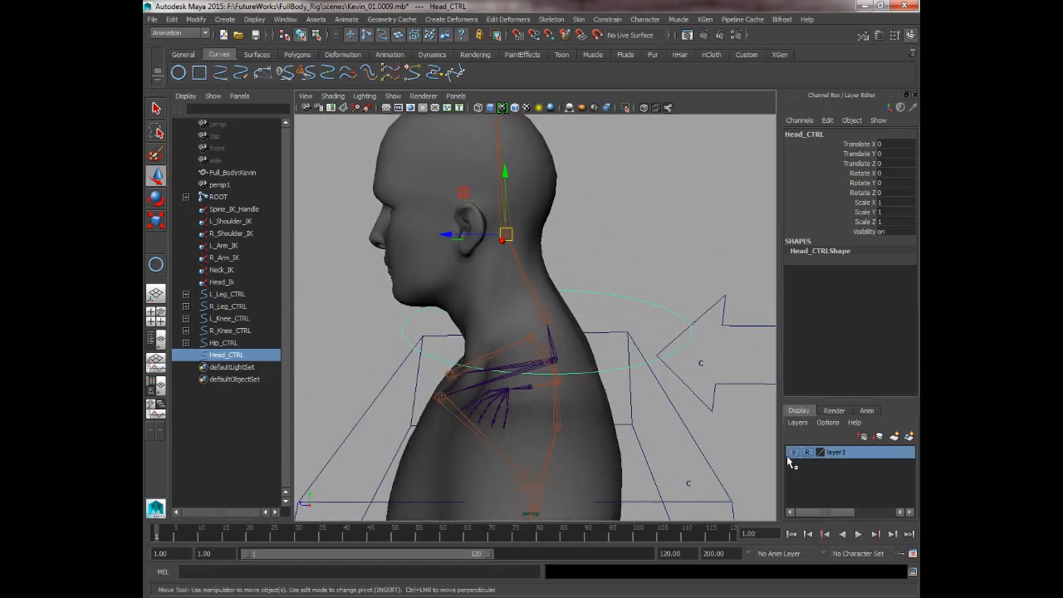
# Step: Hide the layer1 body mesh and parent the Head_Ik handle under Neck_IK
pyautogui.click(794, 453)
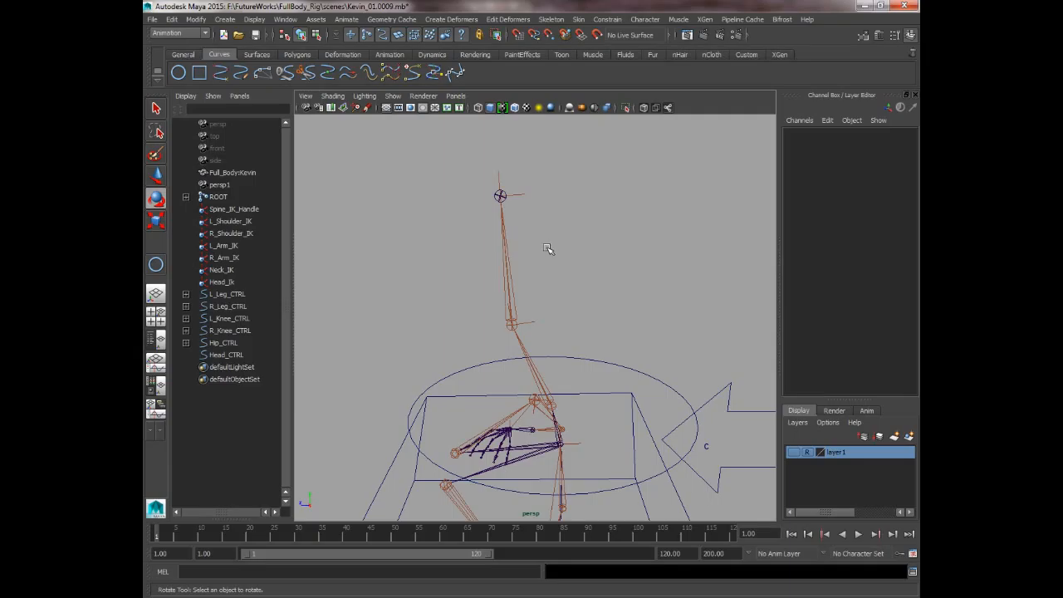
pyautogui.keyDown('alt'); pyautogui.moveTo(519, 246); pyautogui.dragTo(540, 192); pyautogui.keyUp('alt')
pyautogui.press('q')
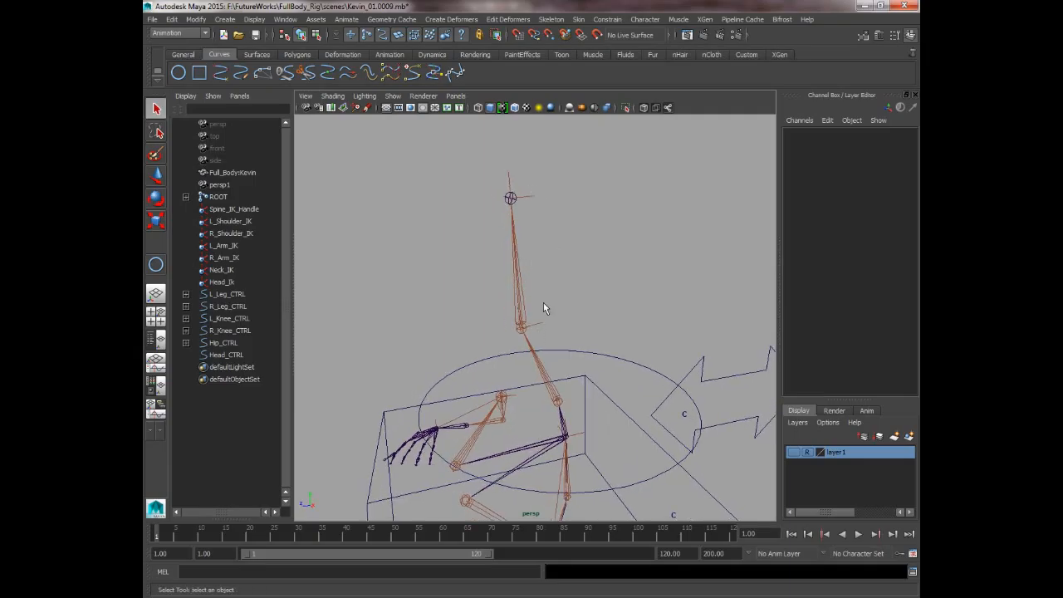
pyautogui.click(526, 195)
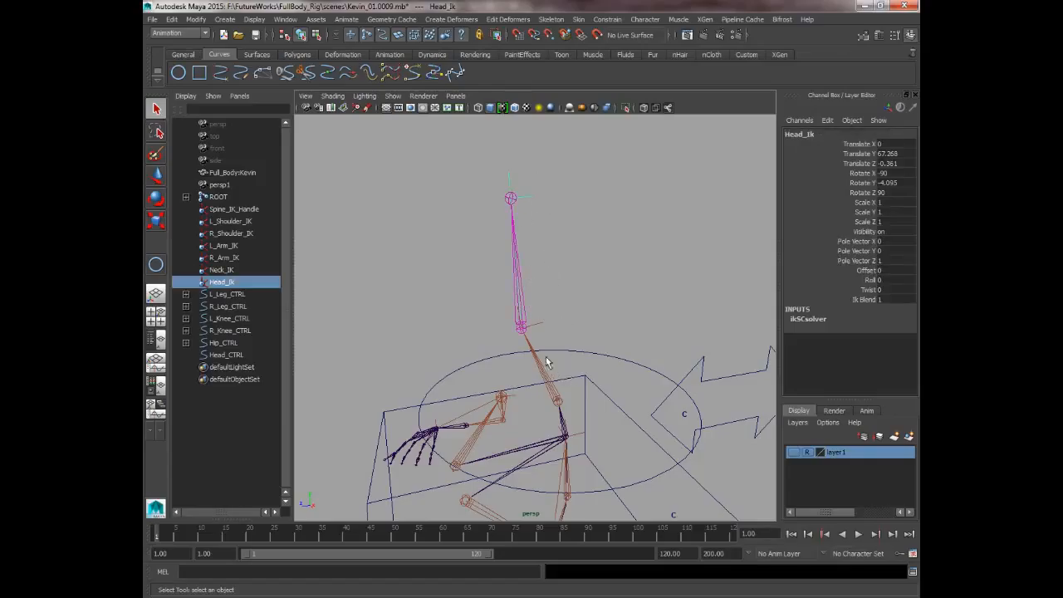
pyautogui.keyDown('shift'); pyautogui.click(541, 326); pyautogui.keyUp('shift')
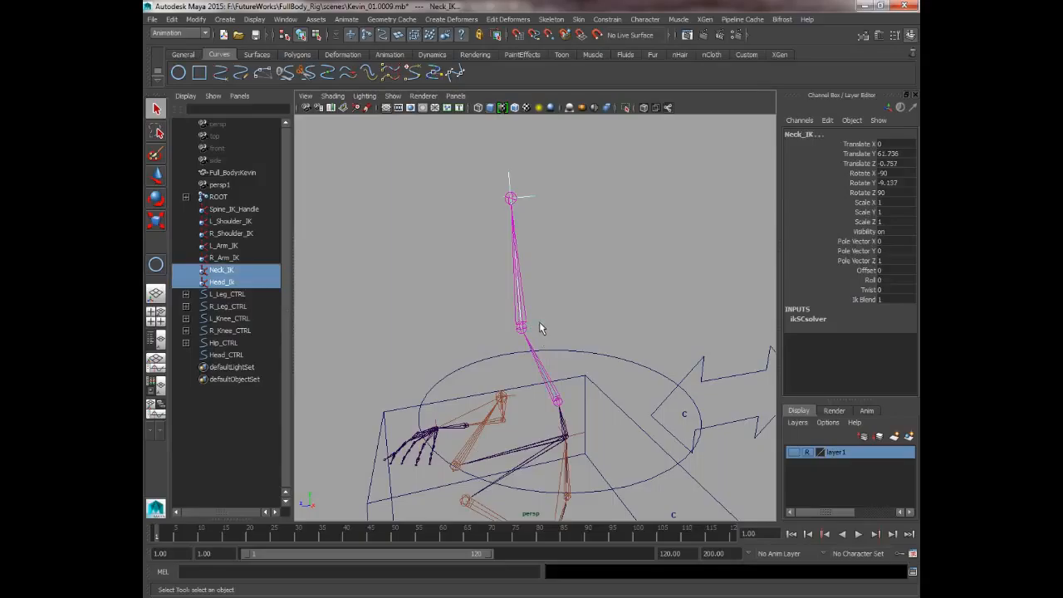
pyautogui.press('p')
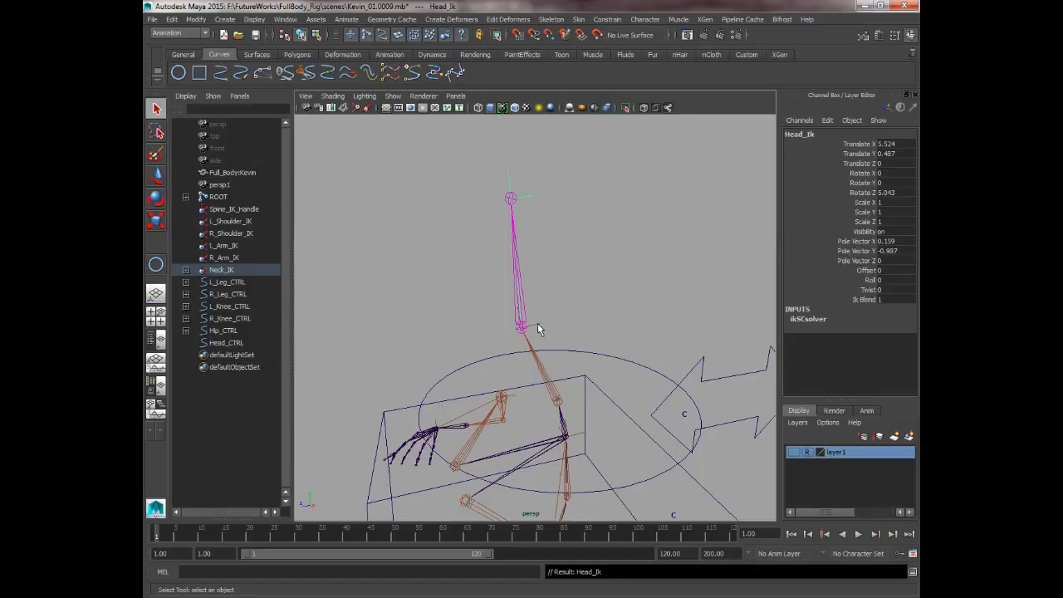
# Step: Parent Neck_IK under Head_CTRL and expand the Head_CTRL hierarchy down to Head_Ik
pyautogui.click(537, 325)
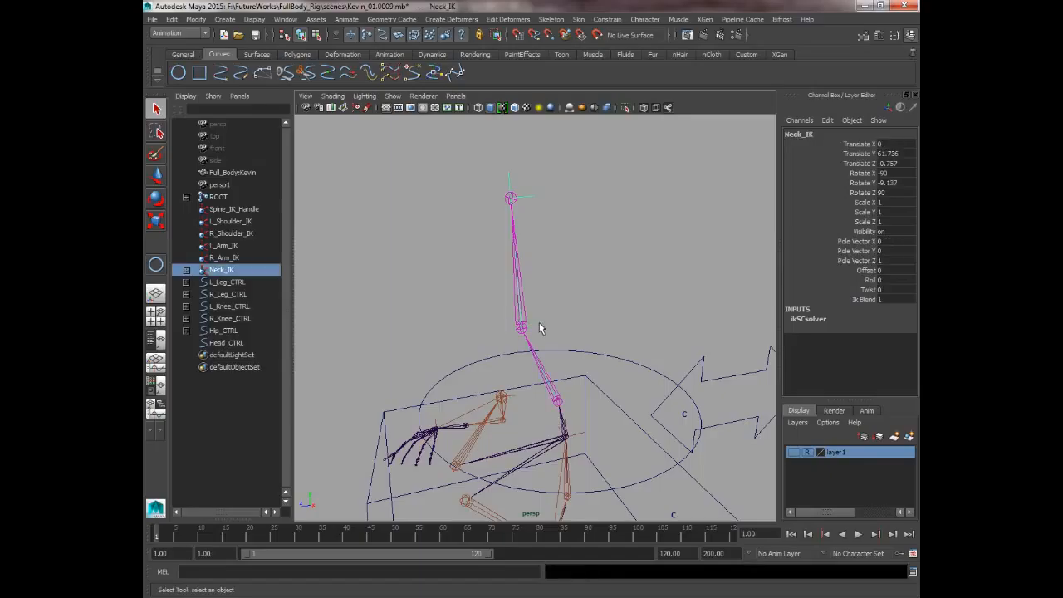
pyautogui.keyDown('shift'); pyautogui.click(581, 350); pyautogui.keyUp('shift')
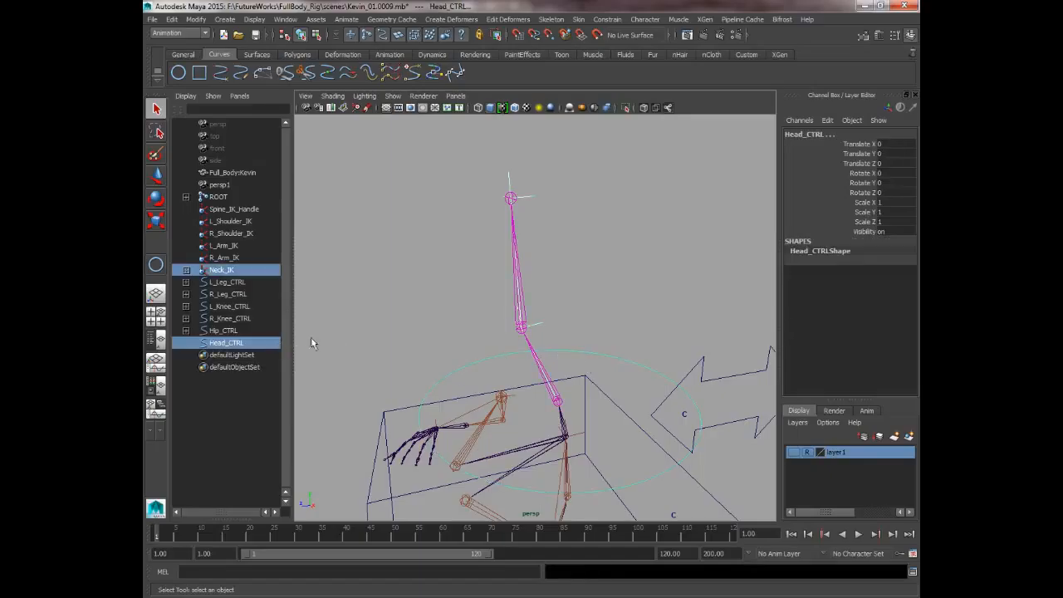
pyautogui.press('p')
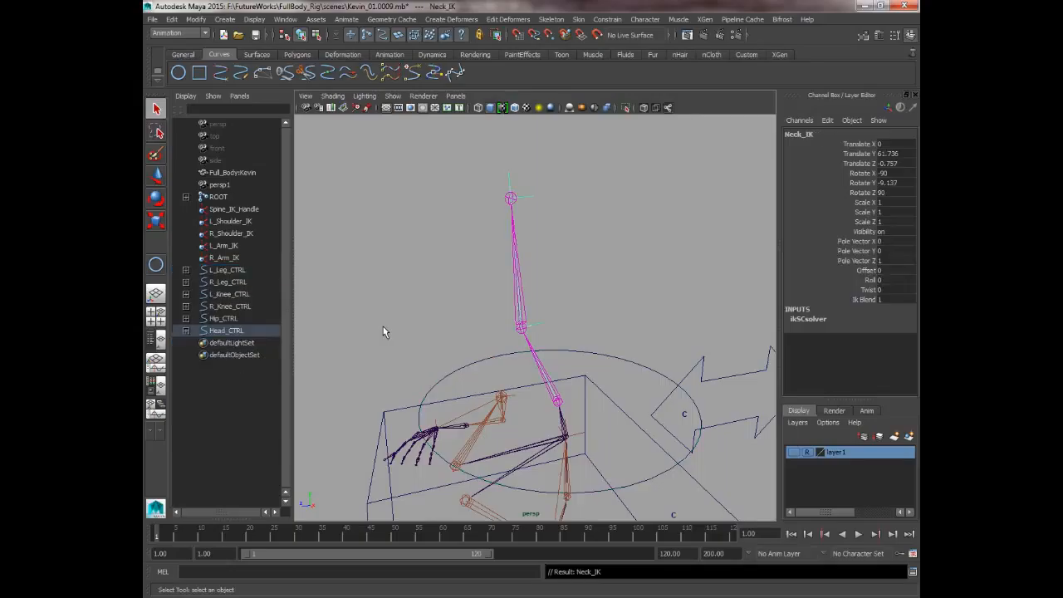
pyautogui.click(186, 331)
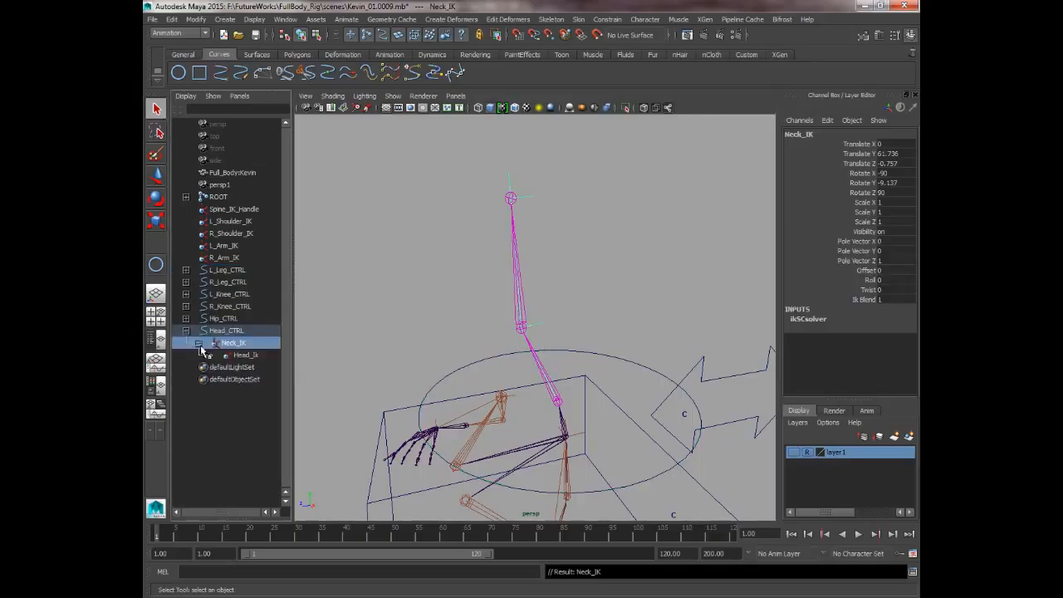
pyautogui.click(198, 343)
# Step: Test how rotating Head_CTRL drives the neck and head joints
pyautogui.click(571, 354)
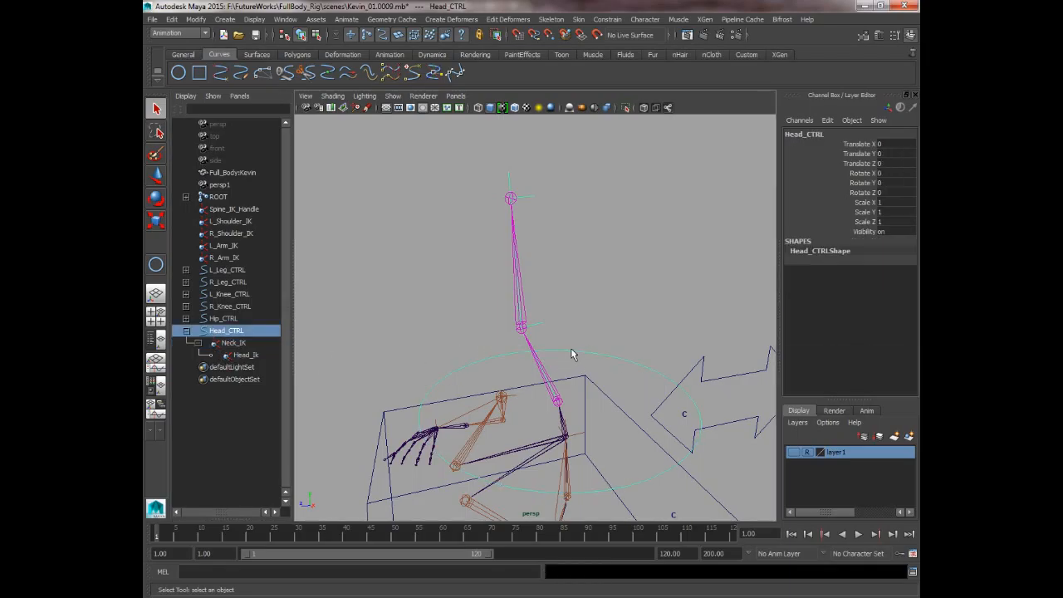
pyautogui.press('e')
pyautogui.moveTo(482, 299); pyautogui.dragTo(504, 295)
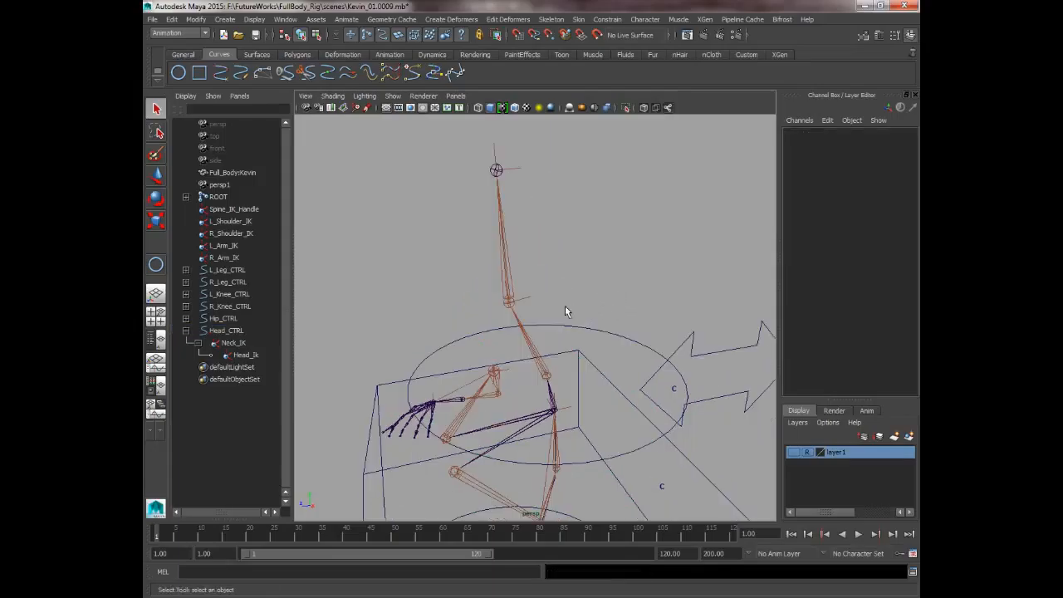
# Step: Point constrain Neck_IK to Head_CTRL
pyautogui.click(601, 332)
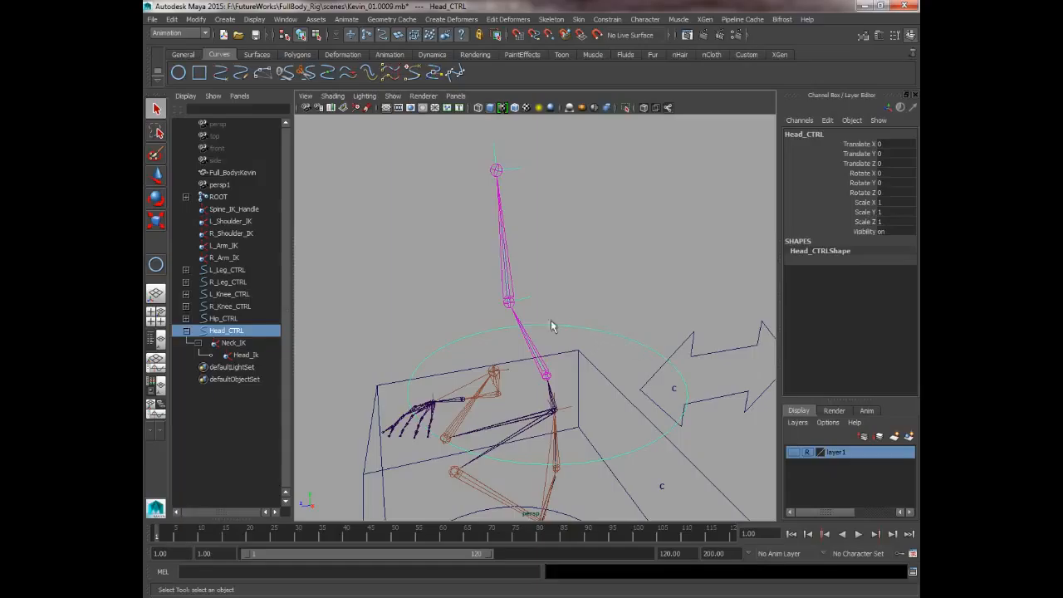
pyautogui.keyDown('shift'); pyautogui.click(525, 299); pyautogui.keyUp('shift')
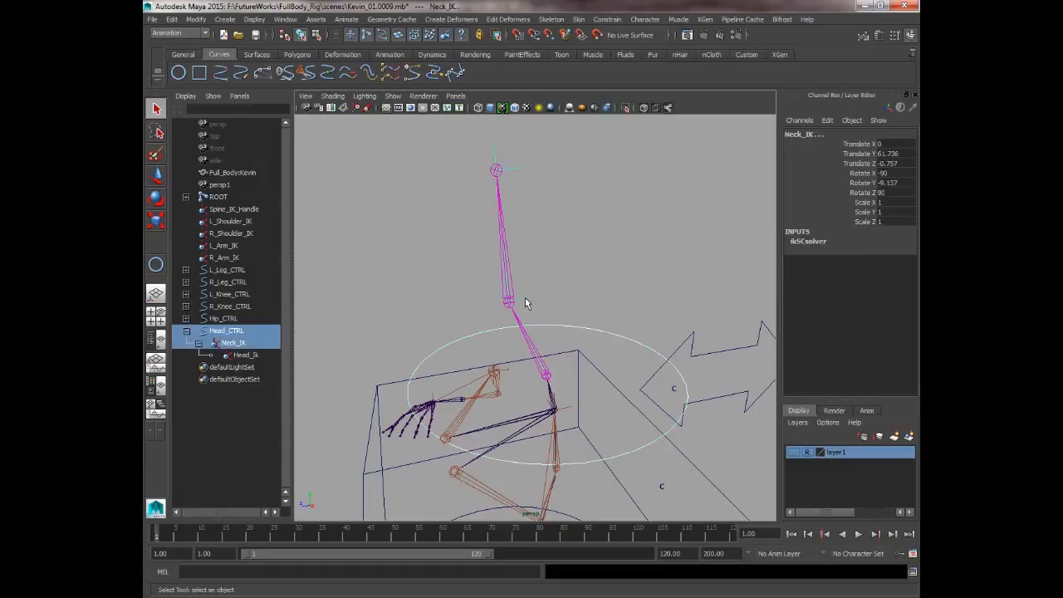
pyautogui.click(606, 19)
pyautogui.click(614, 37)
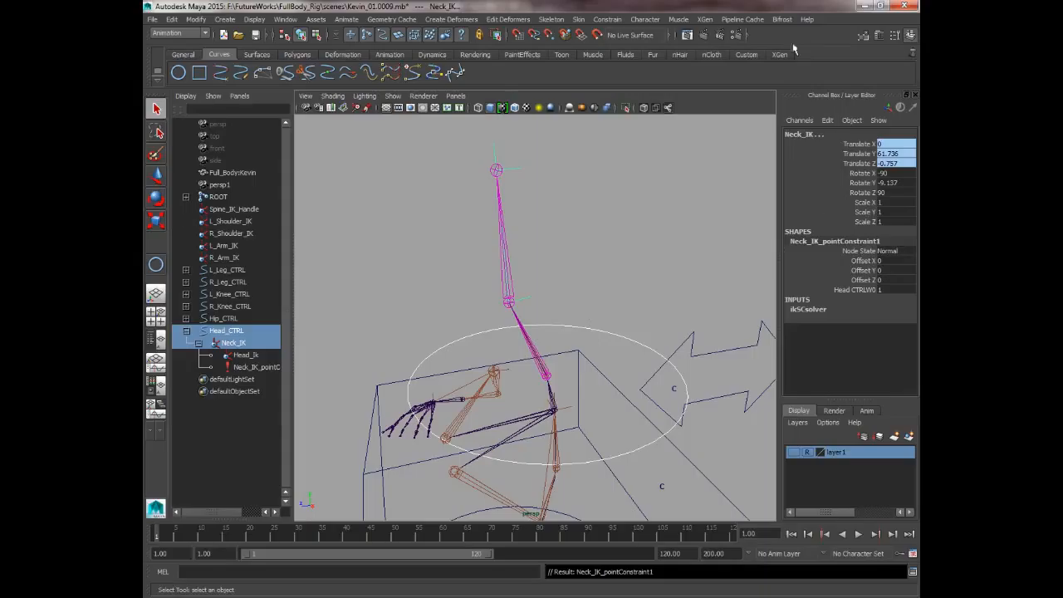
# Step: Orient constrain Neck_IK to Head_CTRL on all axes with Maintain offset on and a weight of 1
pyautogui.click(607, 19)
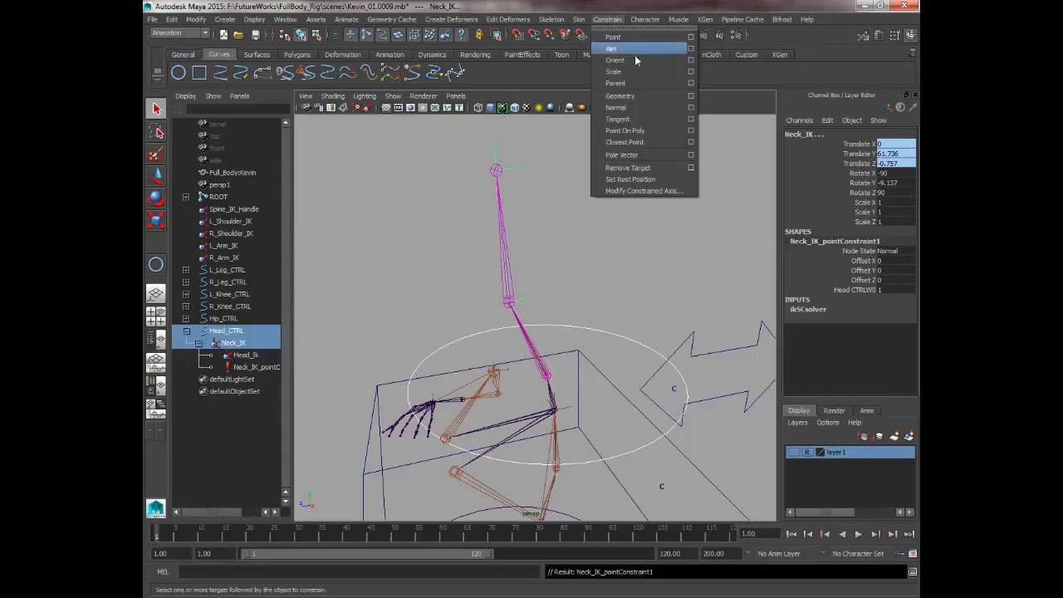
pyautogui.click(690, 60)
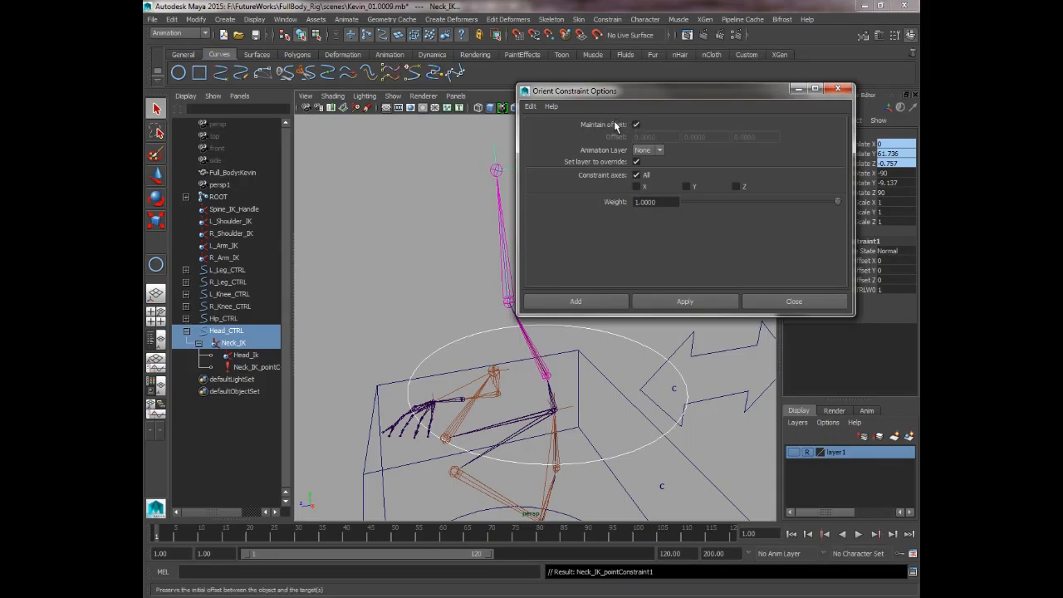
pyautogui.click(683, 302)
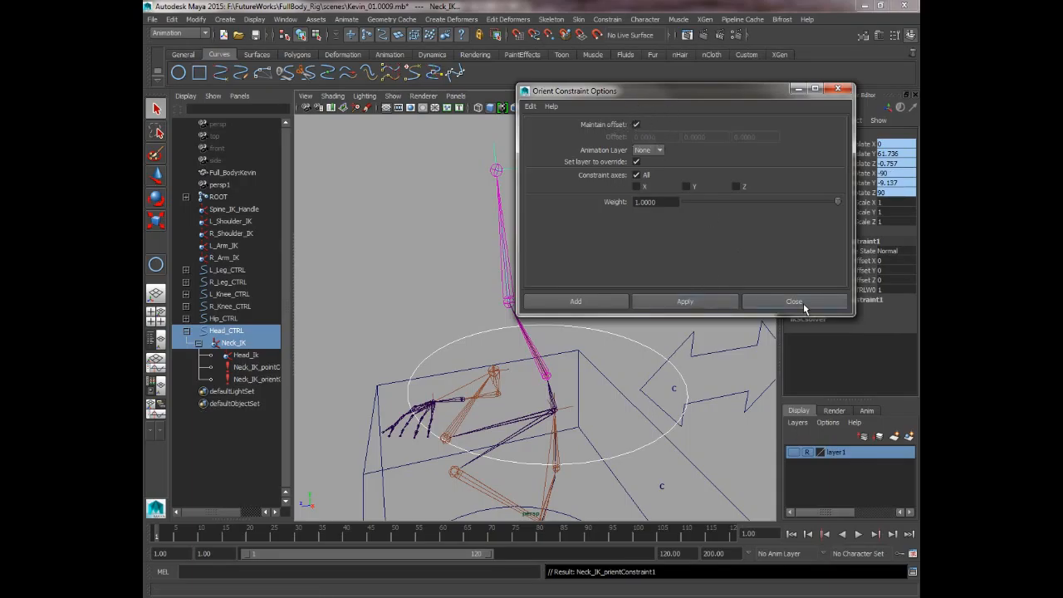
pyautogui.click(809, 304)
pyautogui.click(643, 309)
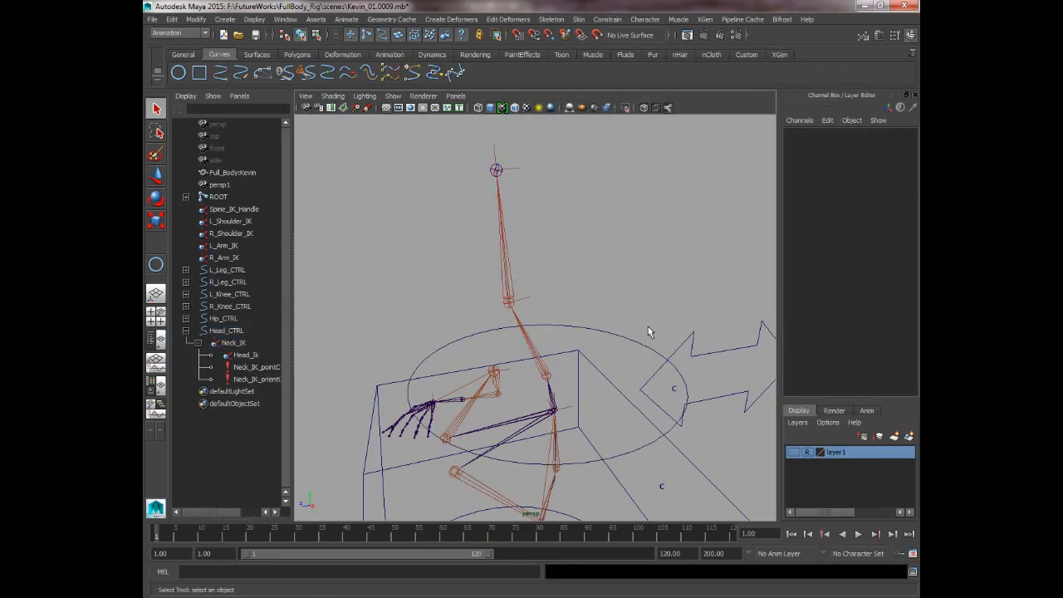
# Step: Parent Head_CTRL under Back_CTRL, the double-arrow curve behind the upper back
pyautogui.keyDown('alt'); pyautogui.moveTo(647, 327); pyautogui.dragTo(685, 300); pyautogui.keyUp('alt')
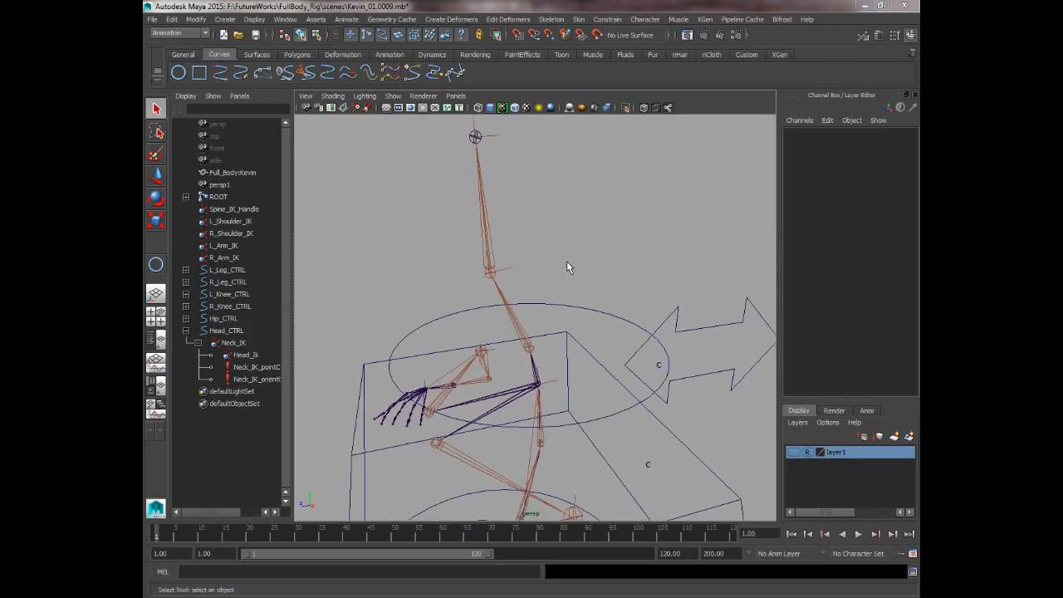
pyautogui.click(575, 304)
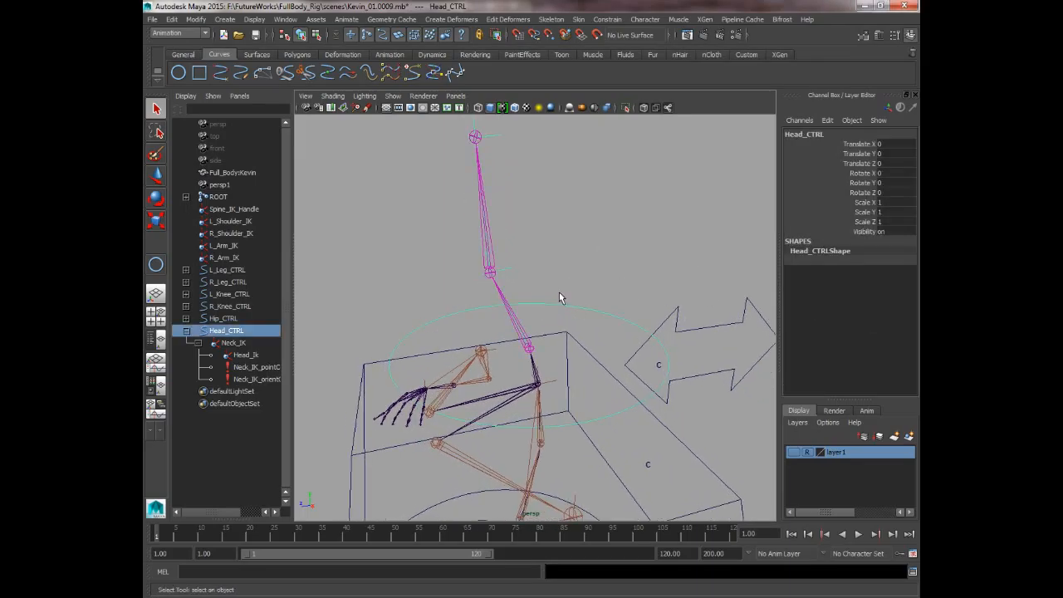
pyautogui.keyDown('alt'); pyautogui.moveTo(560, 296); pyautogui.dragTo(572, 312); pyautogui.keyUp('alt')
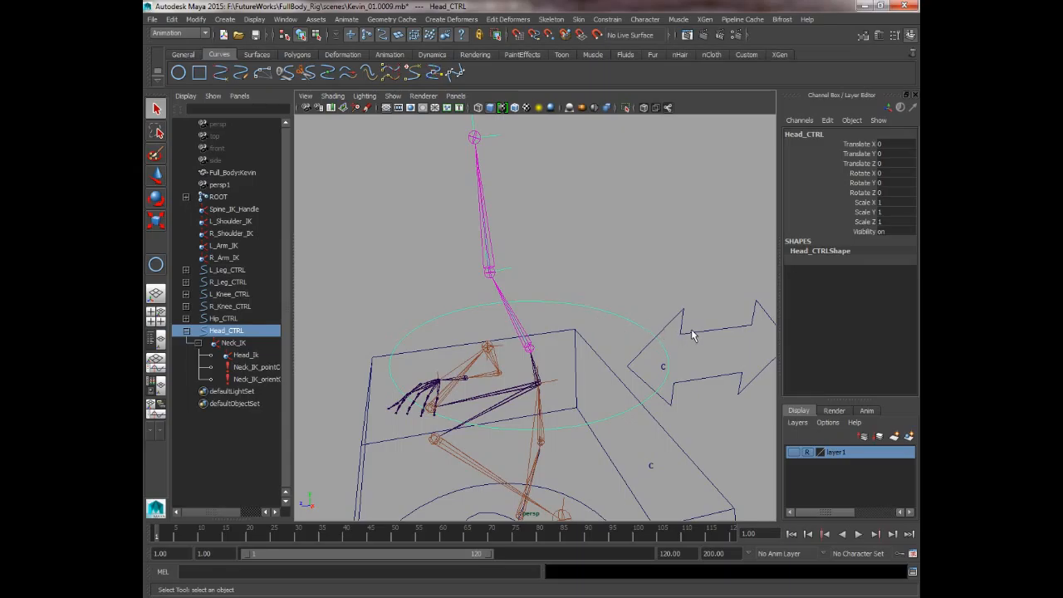
pyautogui.keyDown('alt'); pyautogui.moveTo(699, 323); pyautogui.dragTo(696, 347); pyautogui.keyUp('alt')
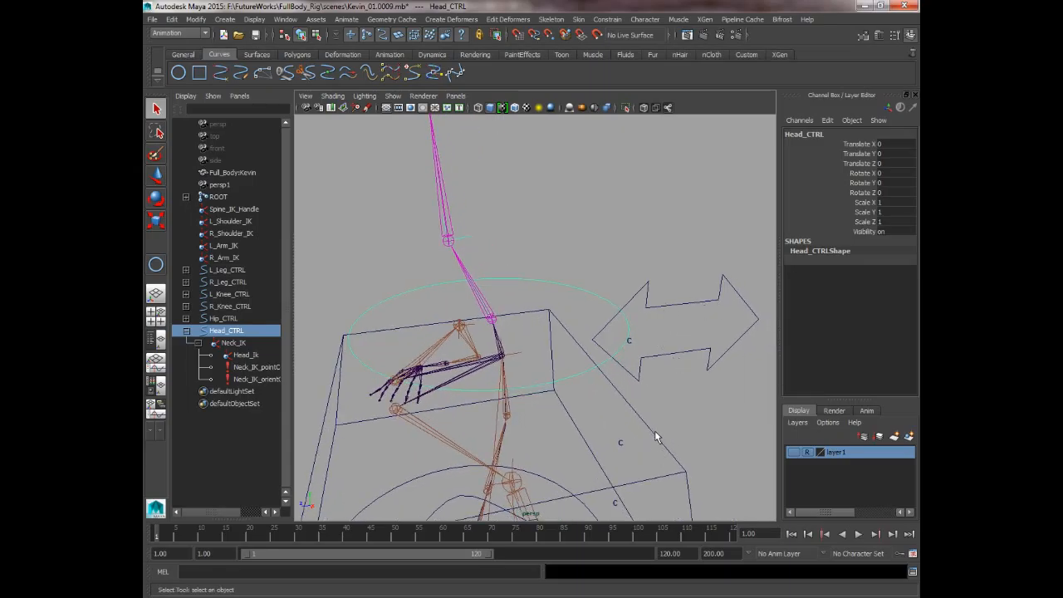
pyautogui.keyDown('alt'); pyautogui.moveTo(545, 440); pyautogui.dragTo(437, 287); pyautogui.keyUp('alt')
pyautogui.keyDown('alt'); pyautogui.moveTo(503, 224); pyautogui.dragTo(537, 290); pyautogui.keyUp('alt')
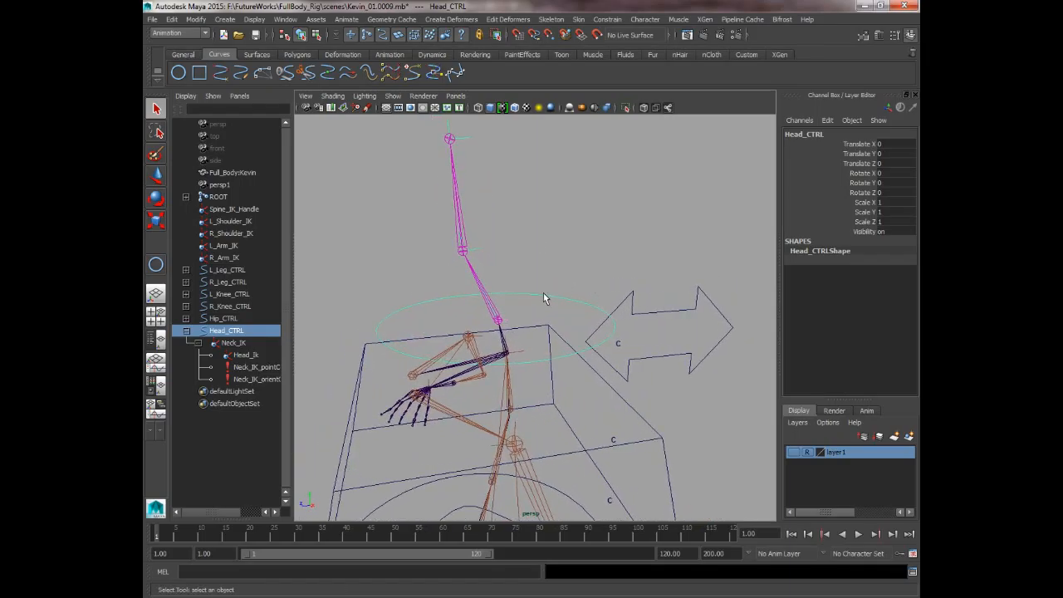
pyautogui.click(626, 303)
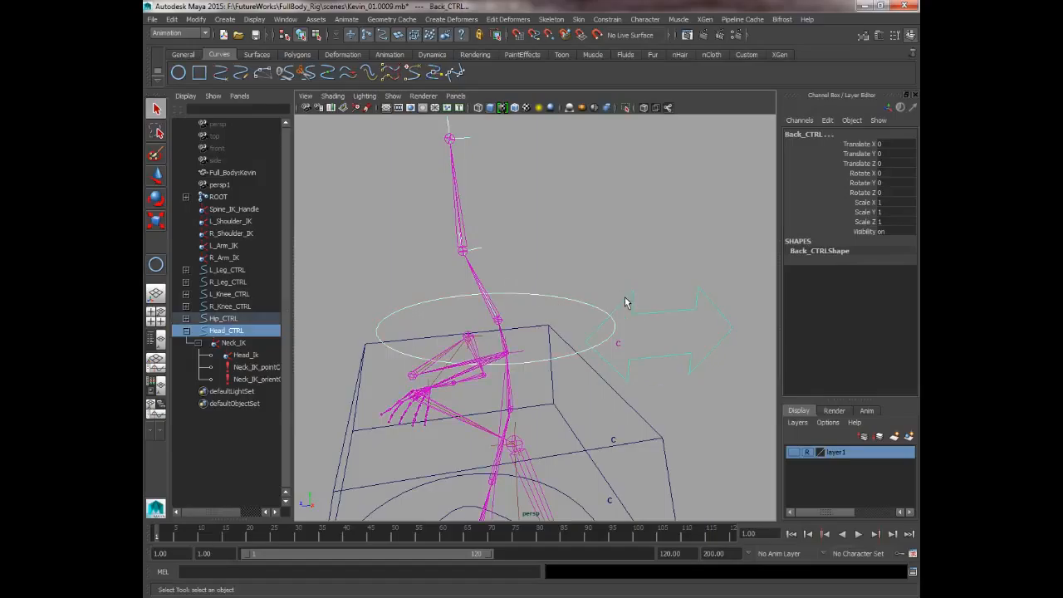
pyautogui.press('p')
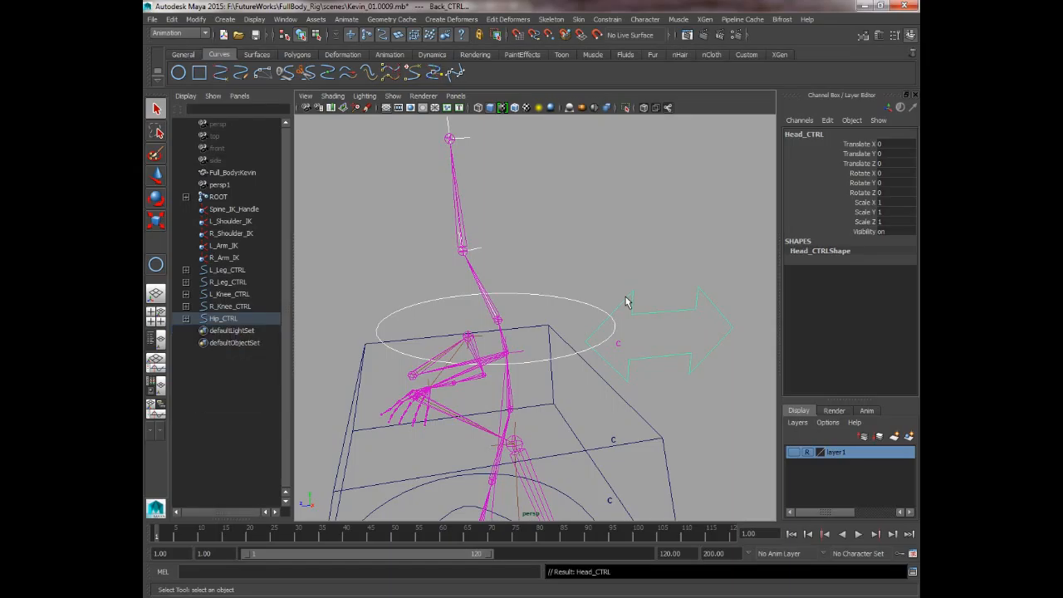
# Step: Try rotating Back_CTRL to check that the head control follows the torso, undoing each test rotation
pyautogui.press('e')
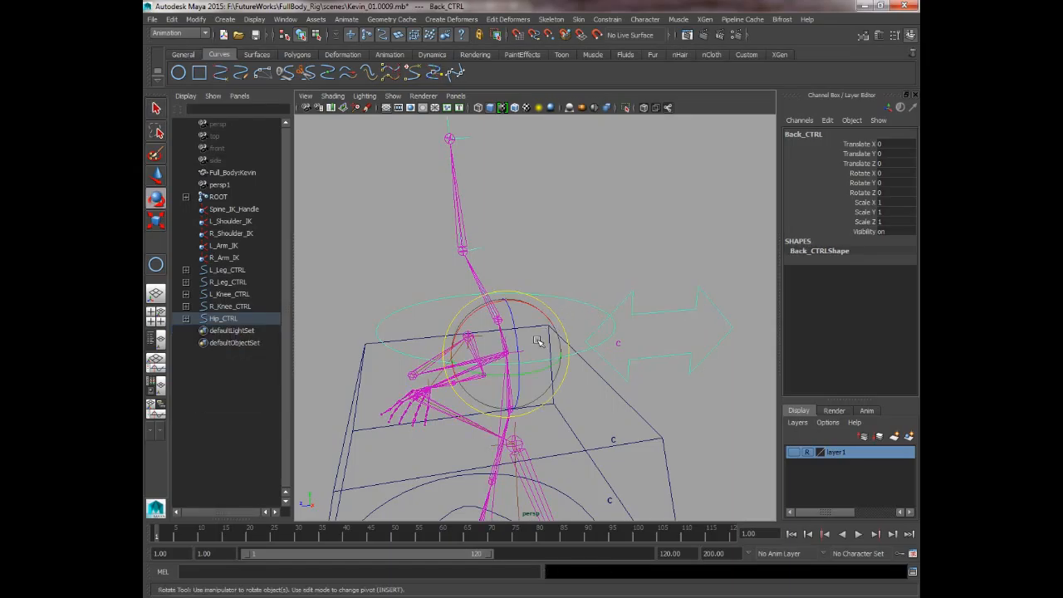
pyautogui.moveTo(523, 371)
pyautogui.mouseDown()
pyautogui.moveTo(512, 374)
pyautogui.moveTo(523, 377)
pyautogui.mouseUp()
pyautogui.click(484, 310)
pyautogui.hotkey('ctrl', 'z')
pyautogui.moveTo(484, 310)
pyautogui.mouseDown()
pyautogui.moveTo(516, 301)
pyautogui.moveTo(491, 308)
pyautogui.mouseUp()
pyautogui.hotkey('ctrl', 'z')
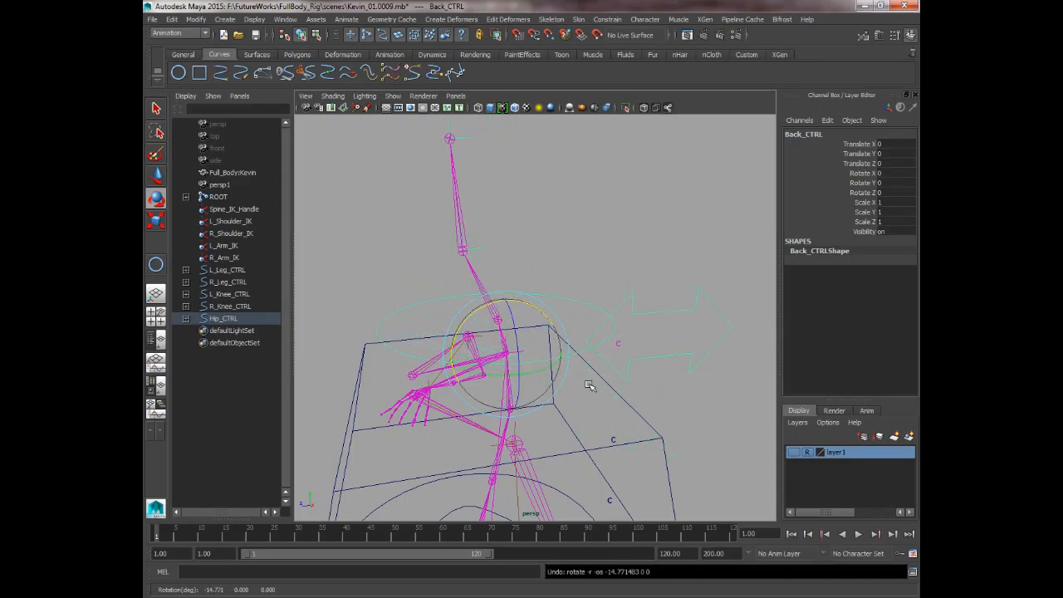
pyautogui.click(624, 400)
pyautogui.moveTo(487, 435); pyautogui.dragTo(496, 440)
pyautogui.hotkey('ctrl', 'z')
pyautogui.moveTo(481, 377); pyautogui.dragTo(498, 358)
pyautogui.hotkey('ctrl', 'z')
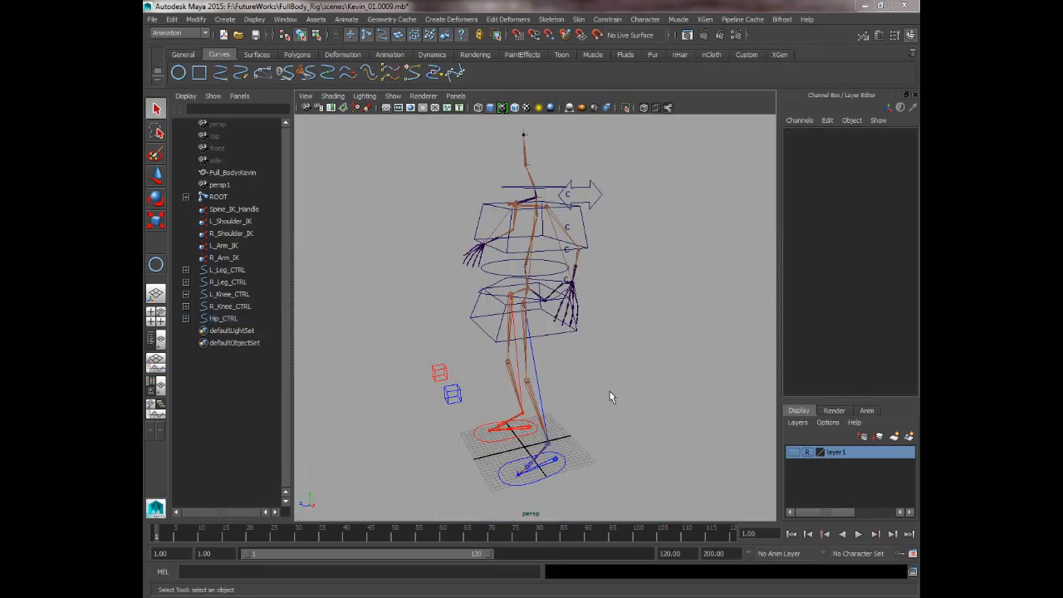
# Step: Select L_LegLock_Joint_1 and R_LegLock_Joint_1 at the feet and create a new display layer containing them
pyautogui.keyDown('alt'); pyautogui.moveTo(622, 403); pyautogui.dragTo(592, 410); pyautogui.keyUp('alt')
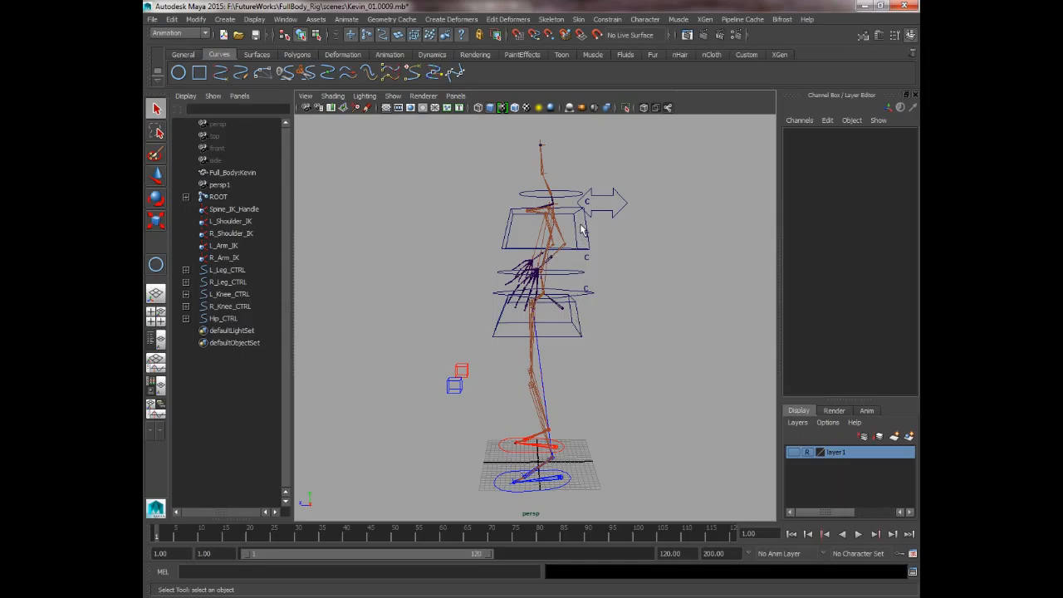
pyautogui.moveTo(581, 230)
pyautogui.keyDown('alt'); pyautogui.mouseDown()
pyautogui.moveTo(586, 242)
pyautogui.moveTo(590, 214)
pyautogui.mouseUp(); pyautogui.keyUp('alt')
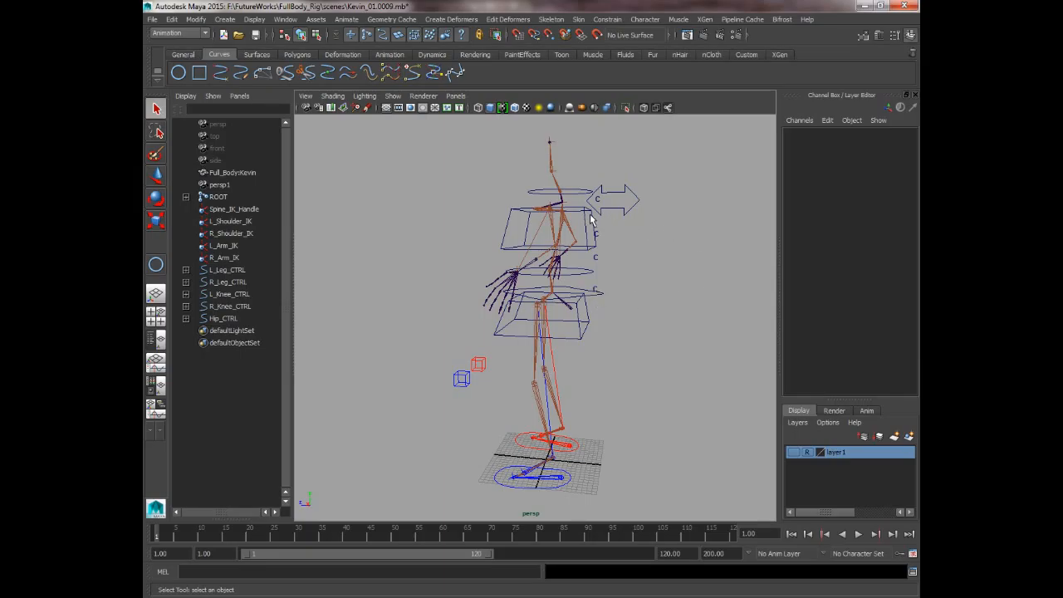
pyautogui.keyDown('alt'); pyautogui.moveTo(578, 324); pyautogui.dragTo(584, 265, button='middle'); pyautogui.keyUp('alt')
pyautogui.keyDown('alt'); pyautogui.moveTo(584, 266); pyautogui.dragTo(606, 397, button='right'); pyautogui.keyUp('alt')
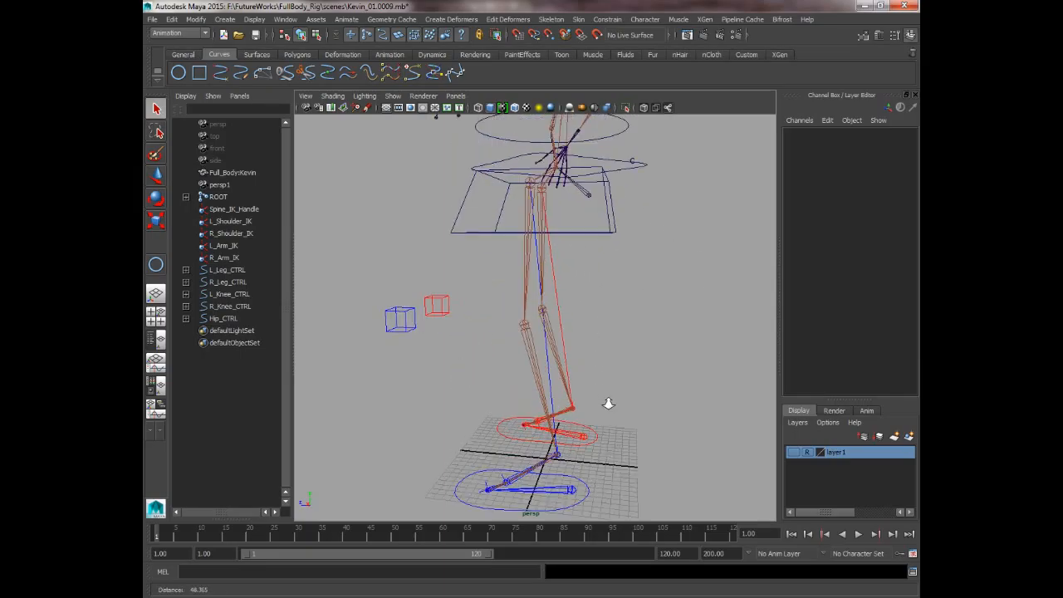
pyautogui.keyDown('alt'); pyautogui.moveTo(606, 398); pyautogui.dragTo(572, 331, button='middle'); pyautogui.keyUp('alt')
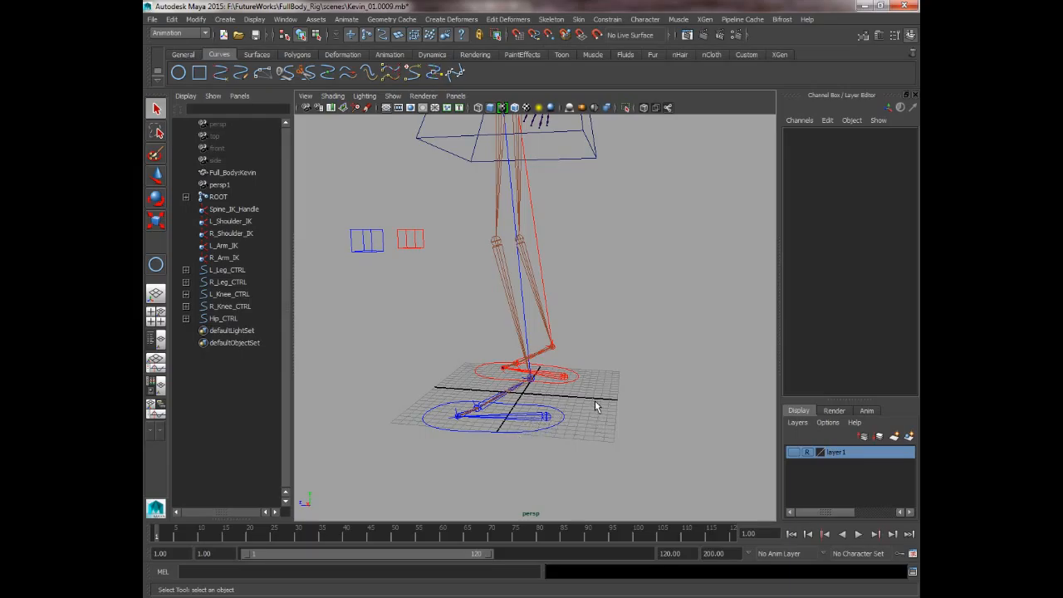
pyautogui.moveTo(594, 401)
pyautogui.keyDown('alt'); pyautogui.mouseDown()
pyautogui.moveTo(564, 402)
pyautogui.moveTo(592, 405)
pyautogui.mouseUp(); pyautogui.keyUp('alt')
pyautogui.click(572, 416)
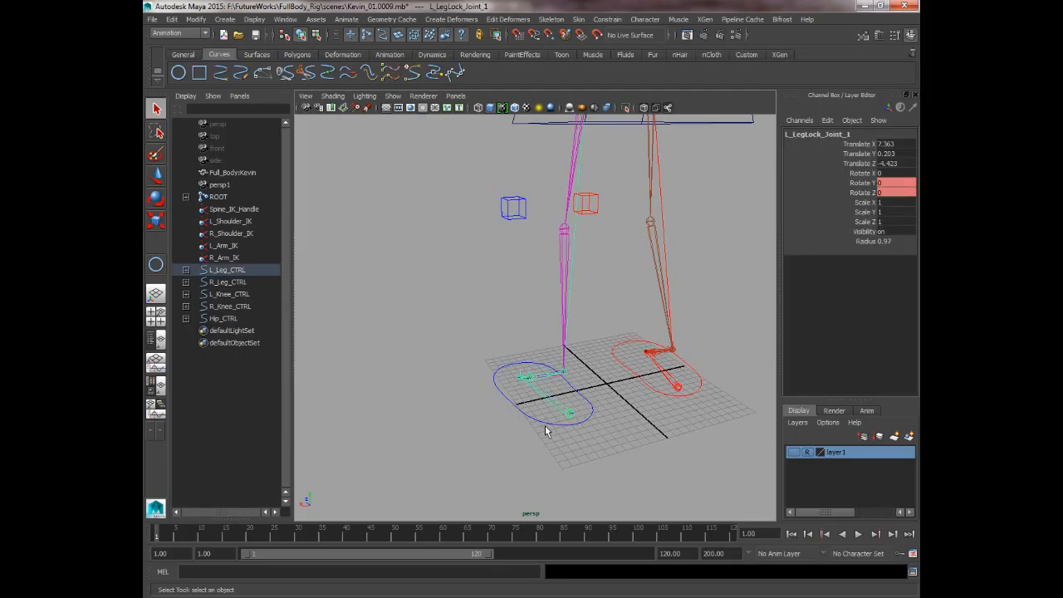
pyautogui.keyDown('shift'); pyautogui.click(676, 388); pyautogui.keyUp('shift')
pyautogui.keyDown('alt'); pyautogui.moveTo(636, 379); pyautogui.dragTo(531, 390); pyautogui.keyUp('alt')
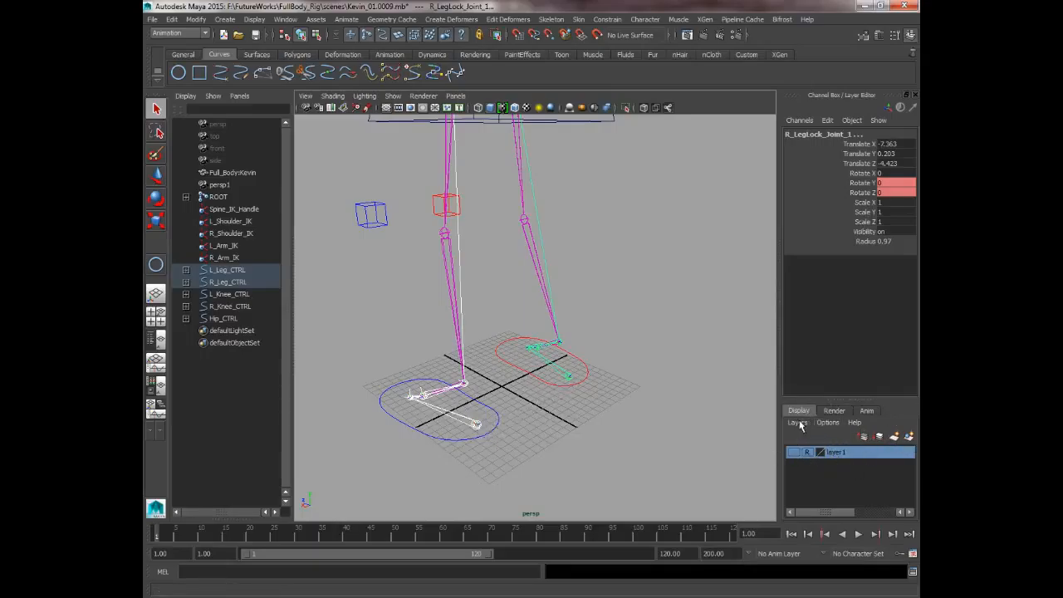
pyautogui.click(909, 437)
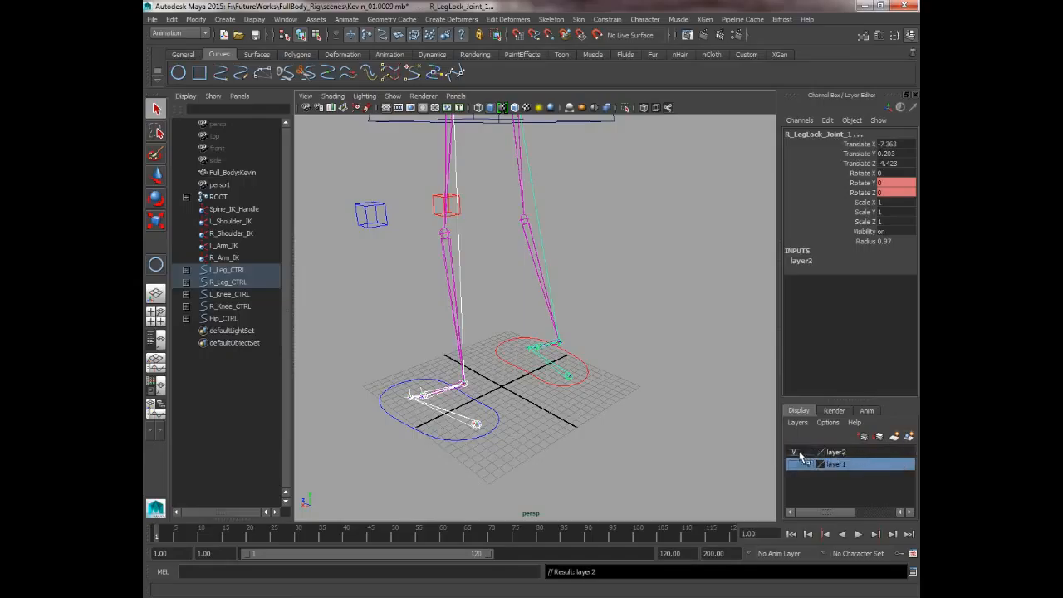
# Step: Toggle layer2's visibility on and off to check that it hides and shows the leg lock joints
pyautogui.click(794, 453)
pyautogui.click(613, 464)
pyautogui.scroll(-5, 572, 415)
pyautogui.keyDown('alt'); pyautogui.moveTo(514, 334); pyautogui.dragTo(590, 330); pyautogui.keyUp('alt')
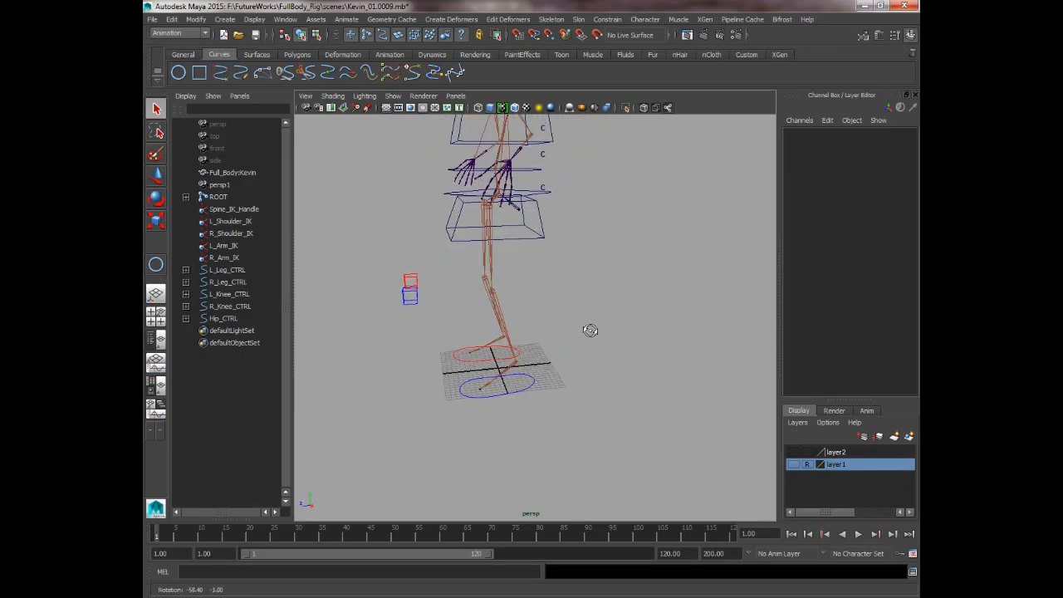
pyautogui.scroll(4, 590, 375)
pyautogui.click(792, 451)
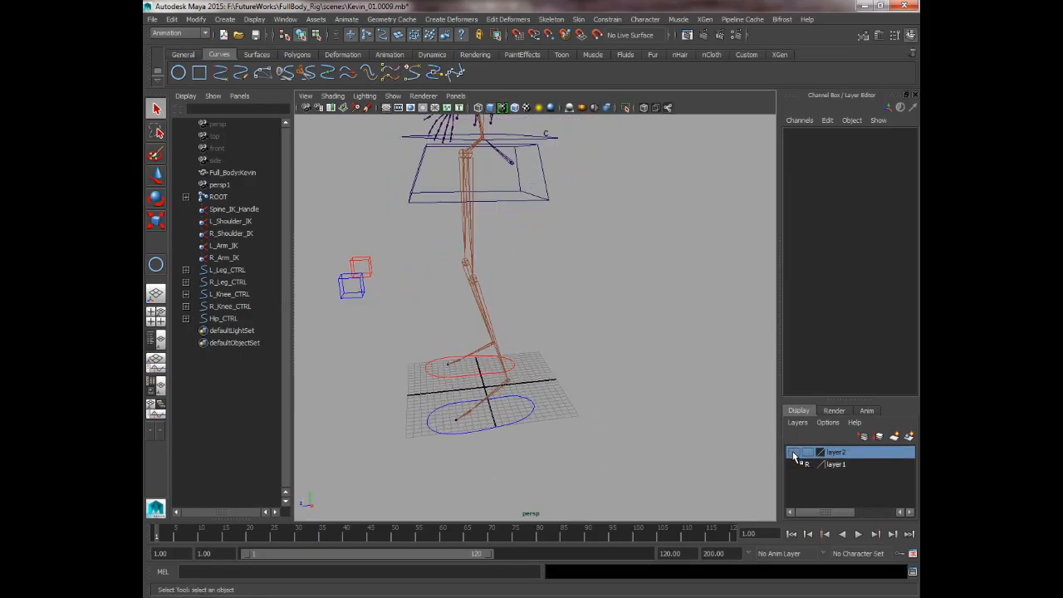
pyautogui.click(793, 452)
pyautogui.click(794, 452)
pyautogui.click(795, 452)
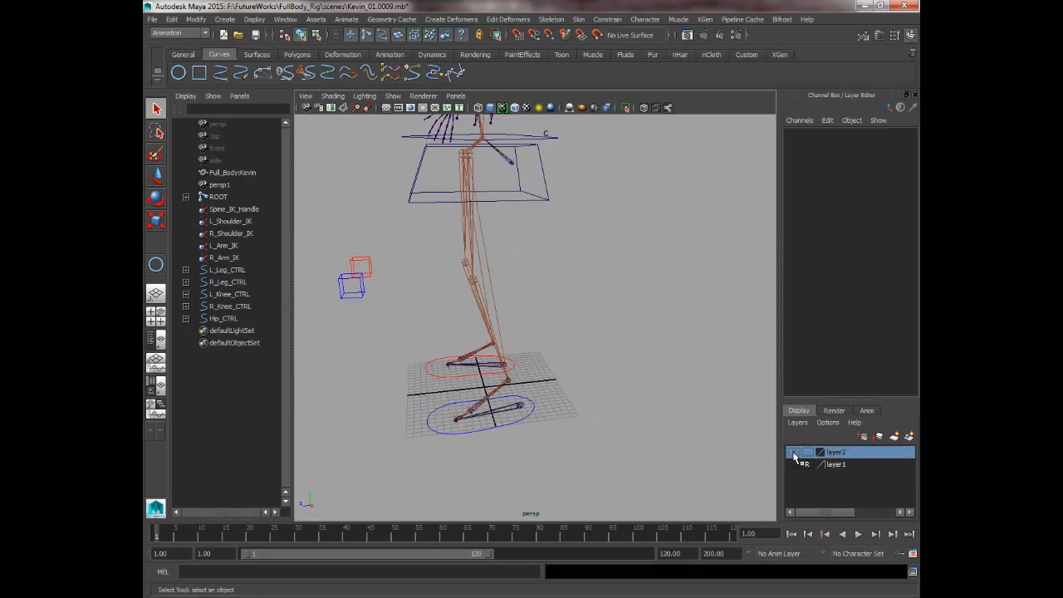
pyautogui.click(794, 453)
pyautogui.click(793, 453)
pyautogui.click(794, 453)
pyautogui.click(794, 453)
pyautogui.click(793, 453)
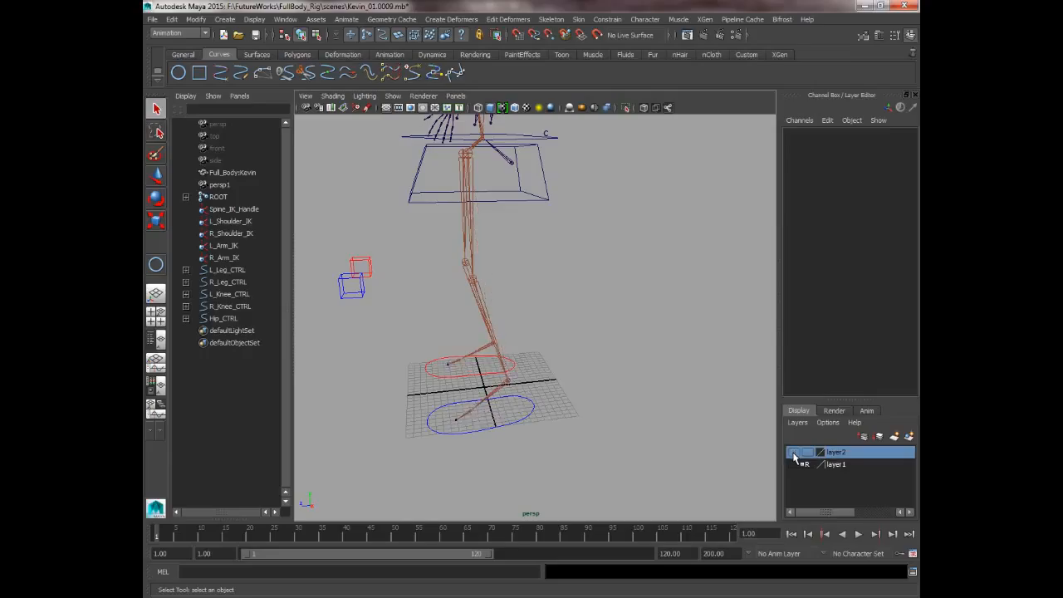
pyautogui.click(793, 454)
# Step: Rename layer2, which holds the leg lock joints, as ReverseLockLeg and hide it
pyautogui.doubleClick(832, 453)
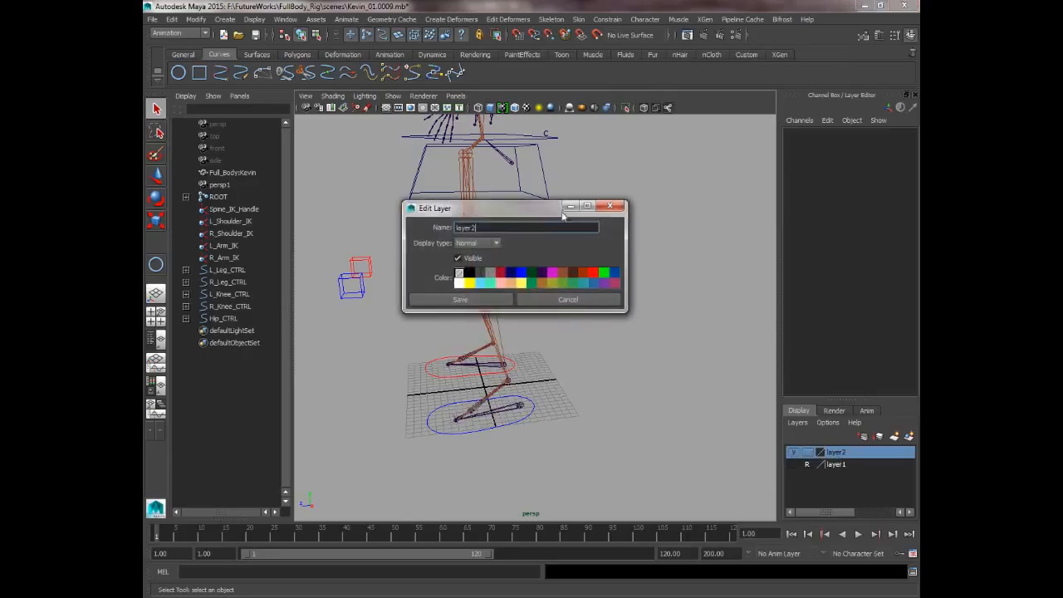
pyautogui.write('ReverseLockLeg')
pyautogui.click(461, 298)
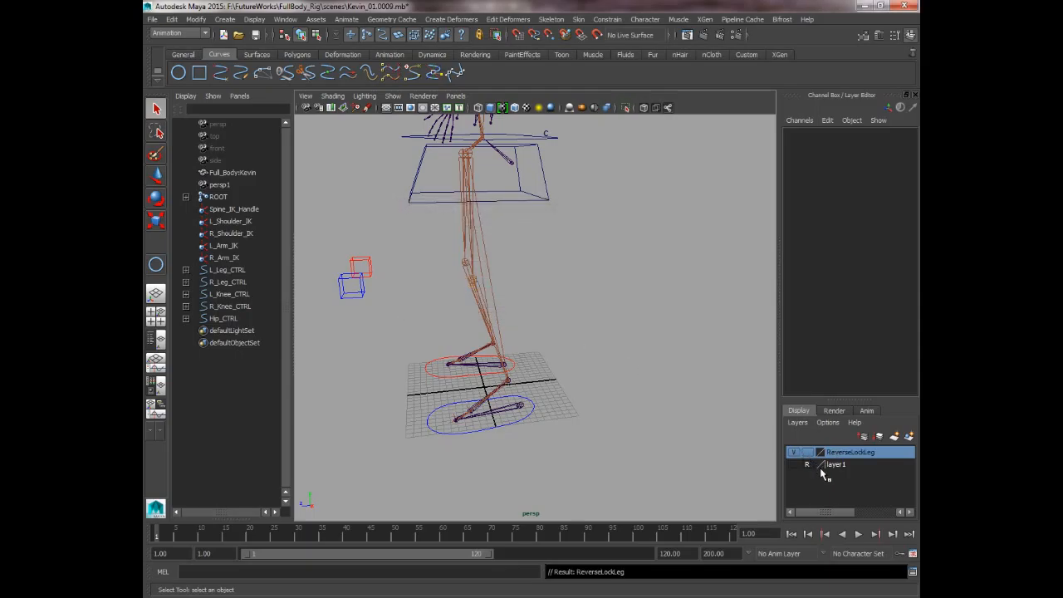
pyautogui.click(792, 454)
# Step: Select the hip, abs, chest and back clusters behind the spine and create a new display layer containing them
pyautogui.keyDown('alt'); pyautogui.moveTo(611, 338); pyautogui.dragTo(652, 486, button='middle'); pyautogui.keyUp('alt')
pyautogui.keyDown('alt'); pyautogui.moveTo(651, 473); pyautogui.dragTo(581, 324); pyautogui.keyUp('alt')
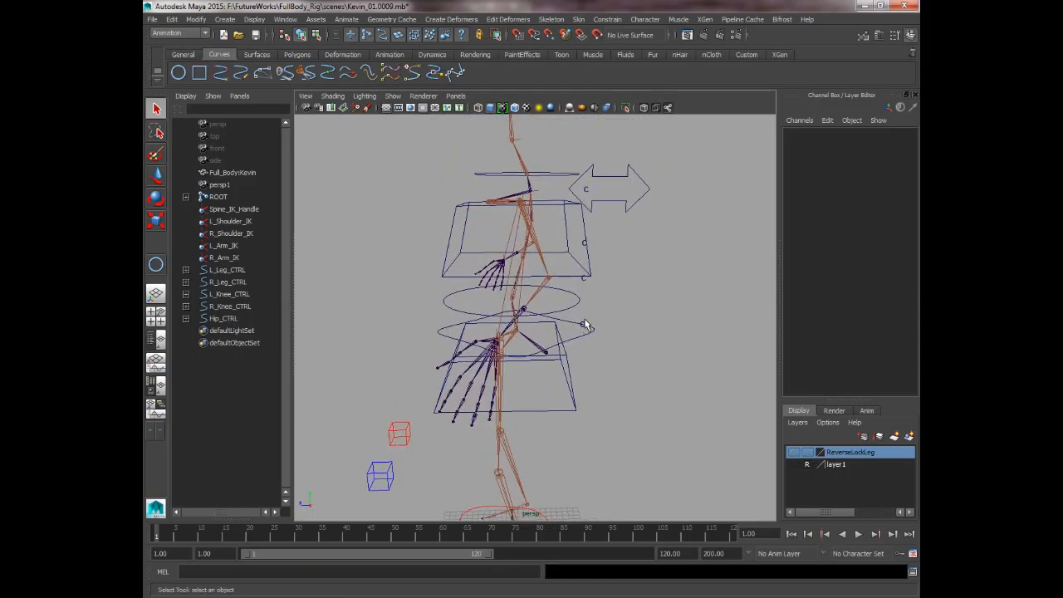
pyautogui.keyDown('alt'); pyautogui.moveTo(584, 324); pyautogui.dragTo(523, 318); pyautogui.keyUp('alt')
pyautogui.keyDown('alt'); pyautogui.moveTo(523, 318); pyautogui.dragTo(534, 327, button='right'); pyautogui.keyUp('alt')
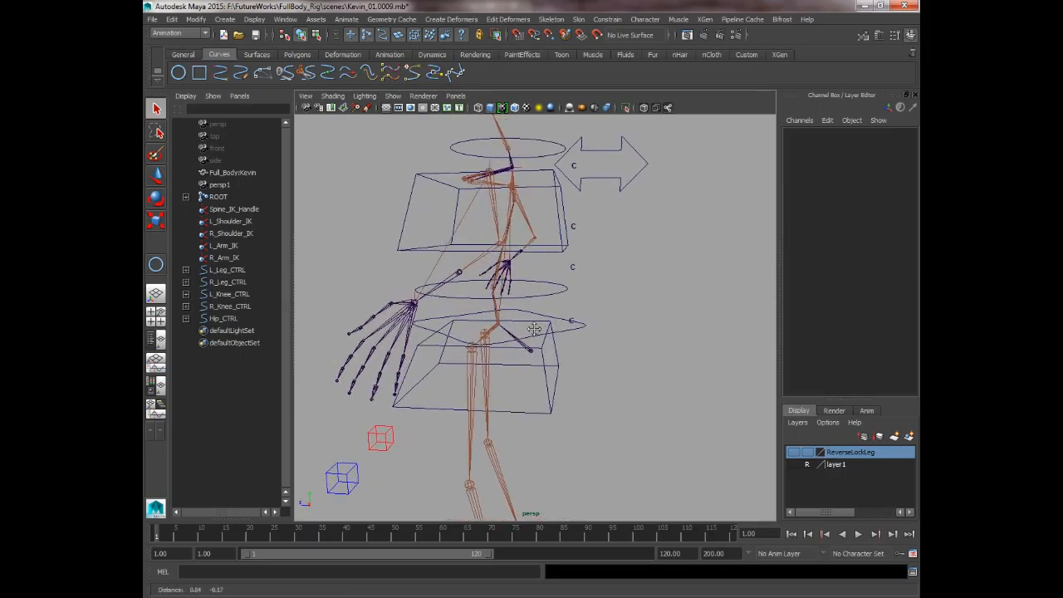
pyautogui.keyDown('alt'); pyautogui.moveTo(534, 327); pyautogui.dragTo(469, 340, button='middle'); pyautogui.keyUp('alt')
pyautogui.moveTo(469, 340)
pyautogui.keyDown('alt'); pyautogui.mouseDown(button='right')
pyautogui.moveTo(571, 383)
pyautogui.moveTo(479, 347)
pyautogui.mouseUp(button='right'); pyautogui.keyUp('alt')
pyautogui.click(479, 346)
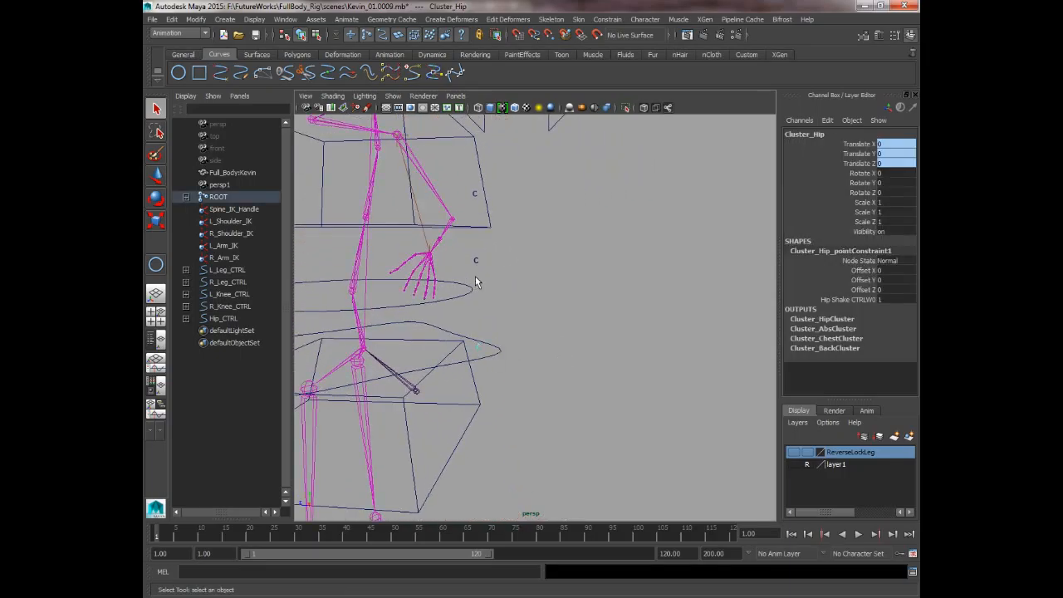
pyautogui.click(475, 194)
pyautogui.keyDown('alt'); pyautogui.moveTo(477, 194); pyautogui.dragTo(495, 298, button='middle'); pyautogui.keyUp('alt')
pyautogui.click(492, 301)
pyautogui.click(490, 203)
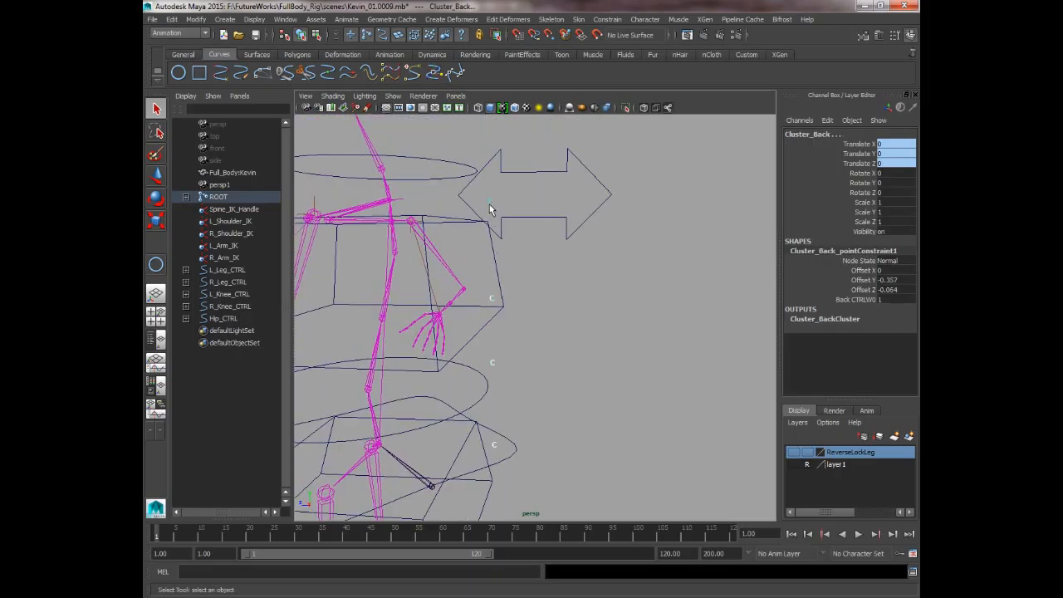
pyautogui.click(908, 436)
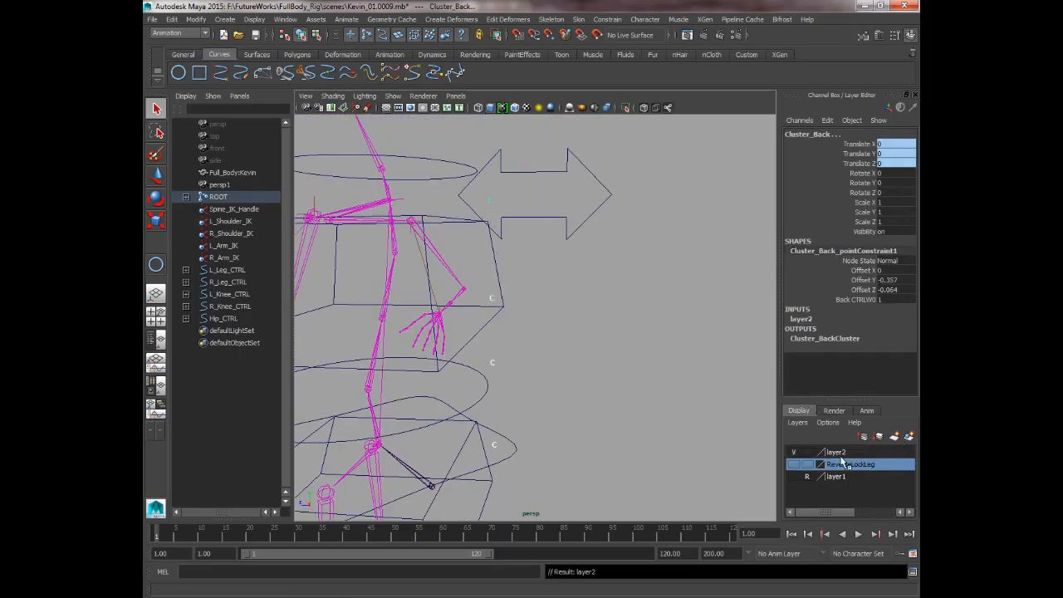
# Step: Hide the new cluster layer, rename it as Clusters and clear the selection
pyautogui.doubleClick(830, 453)
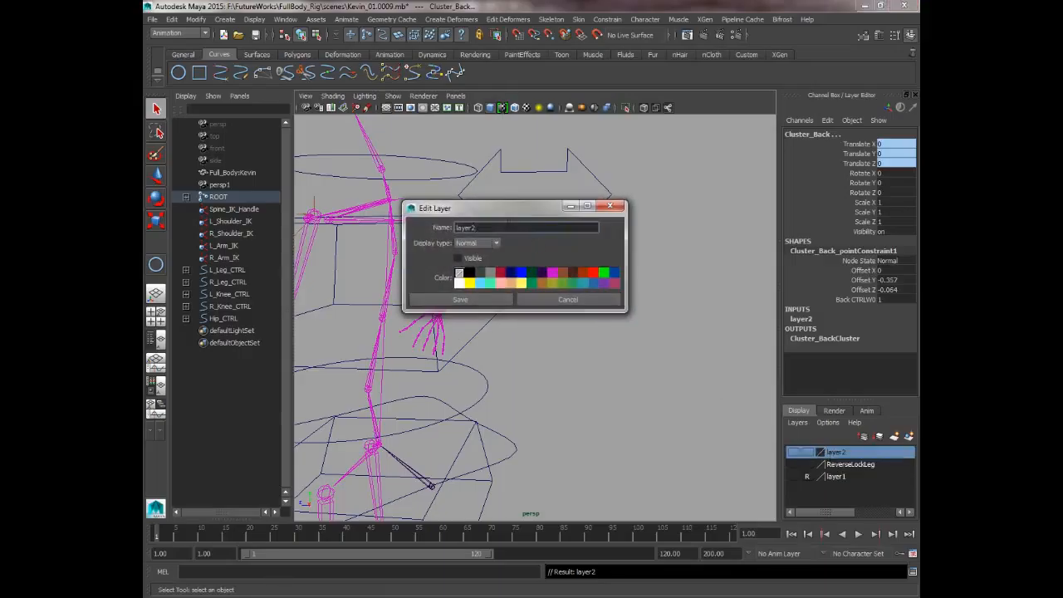
pyautogui.write('c')
pyautogui.click(459, 299)
pyautogui.click(604, 404)
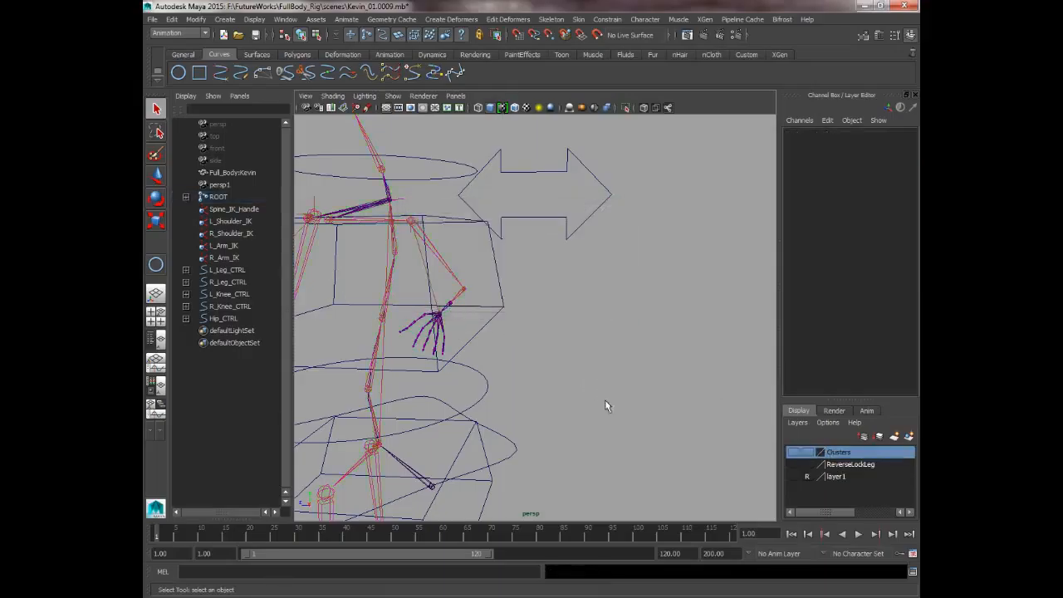
# Step: Examine the whole rig from several angles with the leg lock joints and clusters hidden
pyautogui.keyDown('alt'); pyautogui.moveTo(604, 404); pyautogui.dragTo(440, 278, button='right'); pyautogui.keyUp('alt')
pyautogui.keyDown('alt'); pyautogui.moveTo(440, 278); pyautogui.dragTo(495, 298); pyautogui.keyUp('alt')
pyautogui.keyDown('alt'); pyautogui.moveTo(495, 297); pyautogui.dragTo(511, 366, button='right'); pyautogui.keyUp('alt')
pyautogui.keyDown('alt'); pyautogui.moveTo(511, 365); pyautogui.dragTo(489, 274, button='middle'); pyautogui.keyUp('alt')
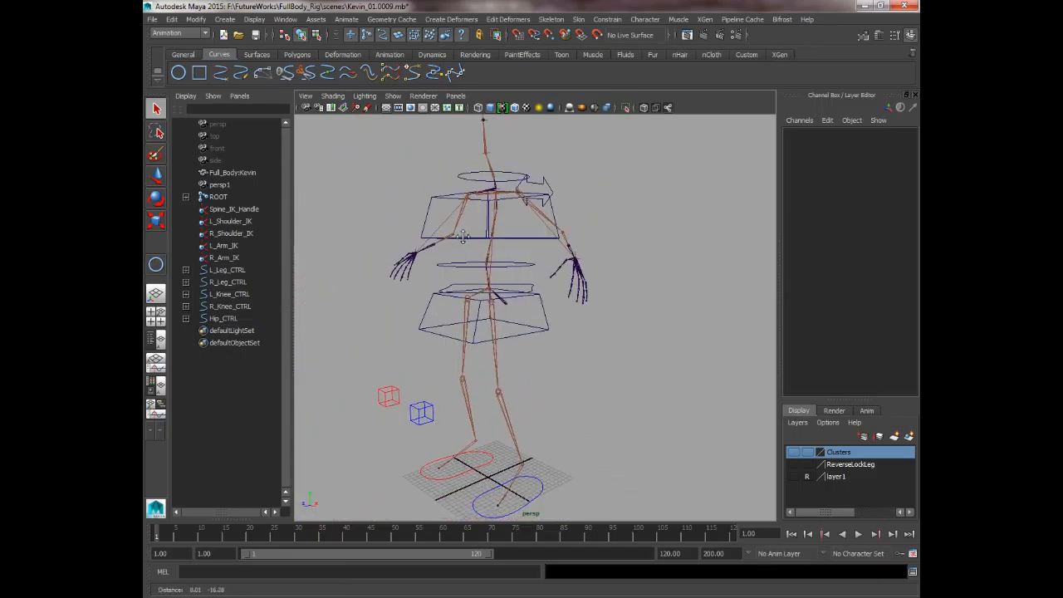
pyautogui.keyDown('alt'); pyautogui.moveTo(490, 274); pyautogui.dragTo(531, 368); pyautogui.keyUp('alt')
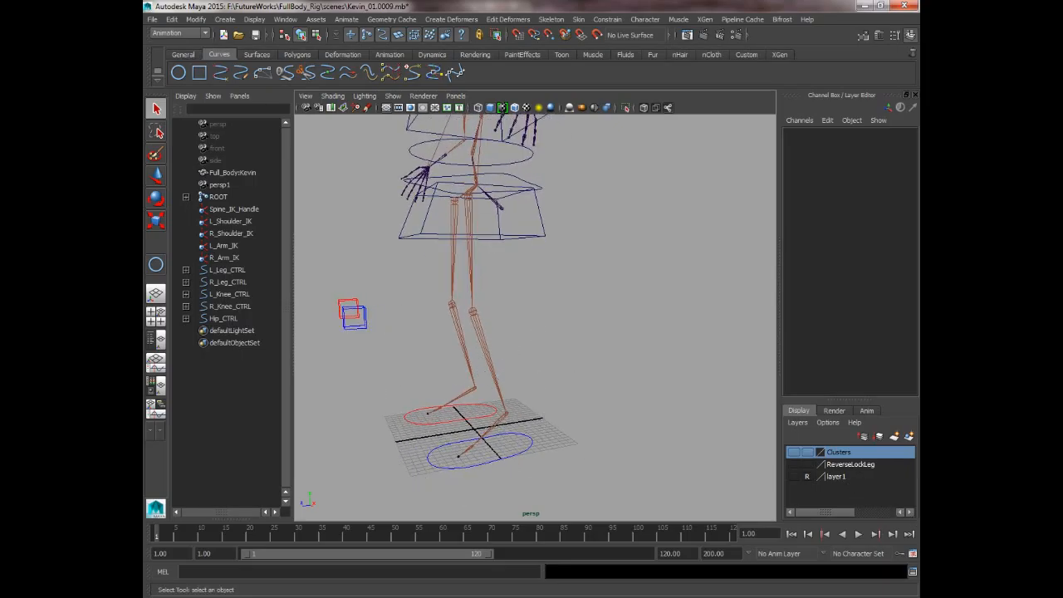
pyautogui.press('a')
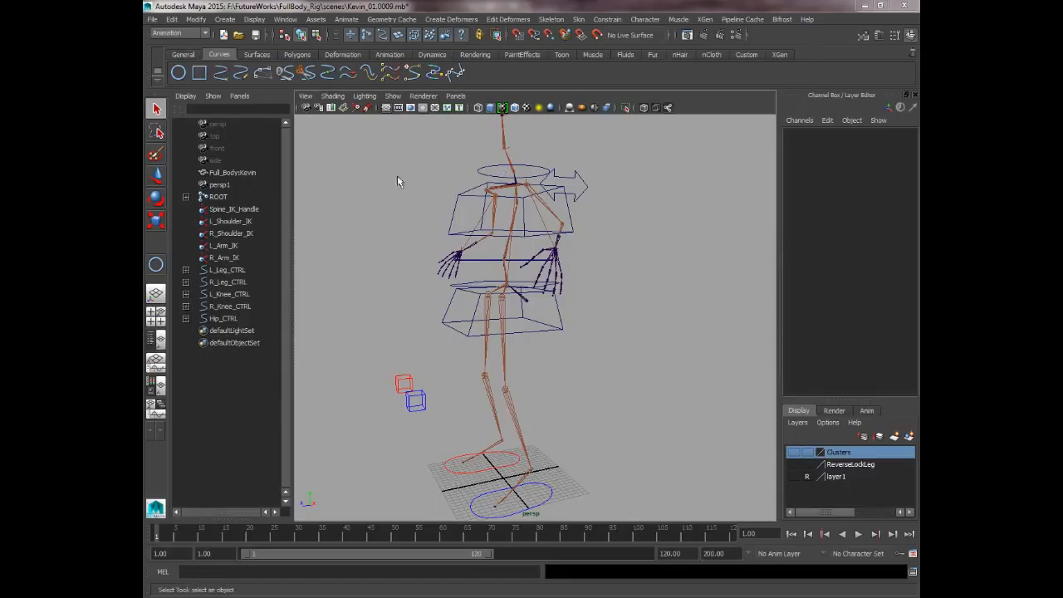
pyautogui.keyDown('alt'); pyautogui.moveTo(624, 432); pyautogui.dragTo(656, 481); pyautogui.keyUp('alt')
pyautogui.keyDown('alt'); pyautogui.moveTo(656, 481); pyautogui.dragTo(637, 447, button='middle'); pyautogui.keyUp('alt')
# Step: Create a polygon cube on the ground beside the feet as a guide for a box-shaped control curve
pyautogui.click(297, 54)
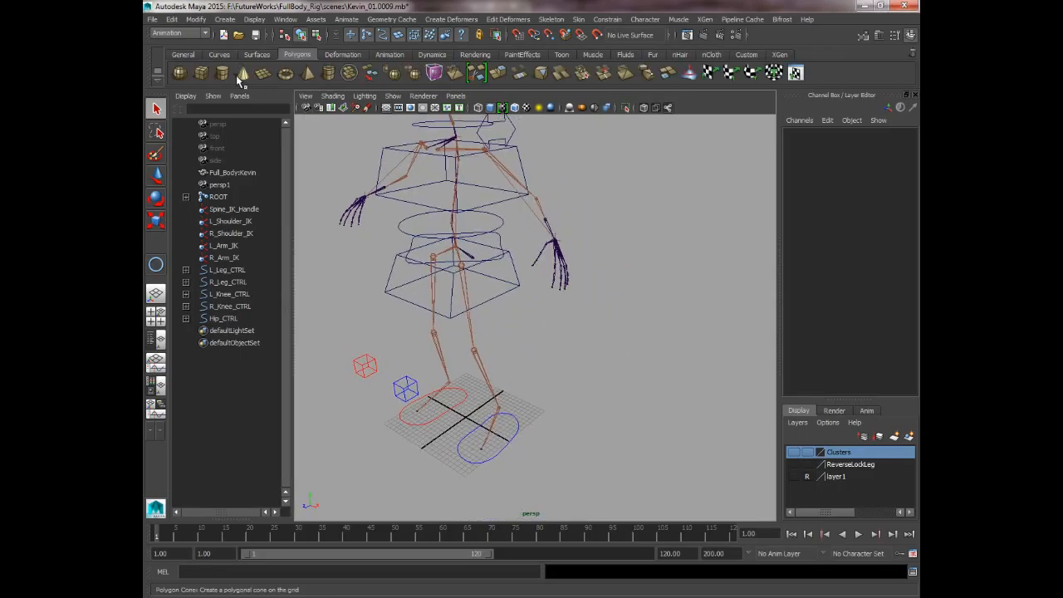
pyautogui.click(201, 73)
pyautogui.moveTo(585, 436); pyautogui.dragTo(606, 459)
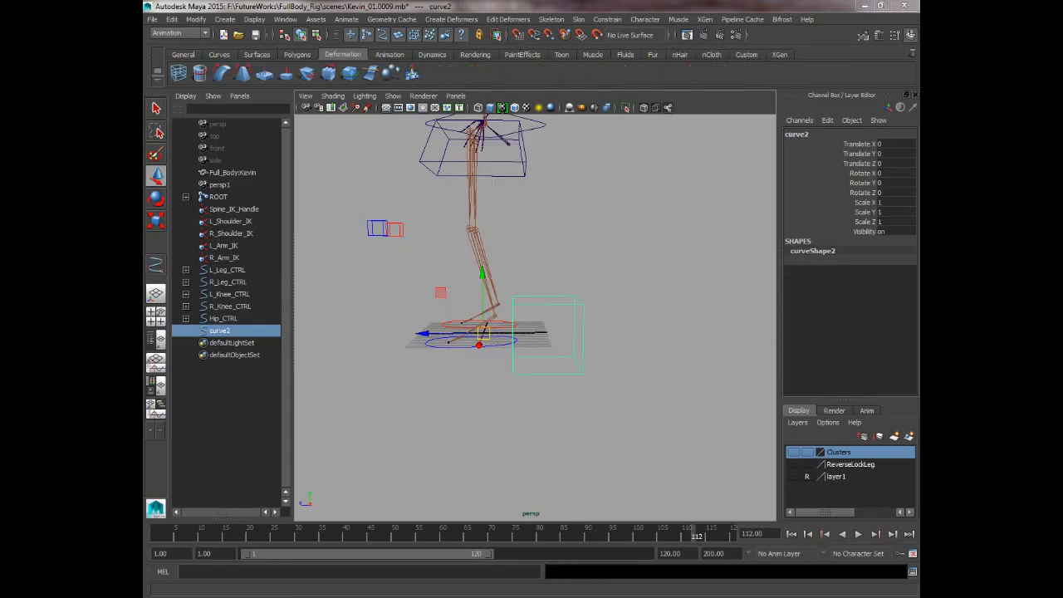
# Step: Center the pivot of the box-shaped curve2 and scale it down to about 0.312 in X and 0.362 in Y
pyautogui.keyDown('alt'); pyautogui.moveTo(487, 379); pyautogui.dragTo(536, 427, button='right'); pyautogui.keyUp('alt')
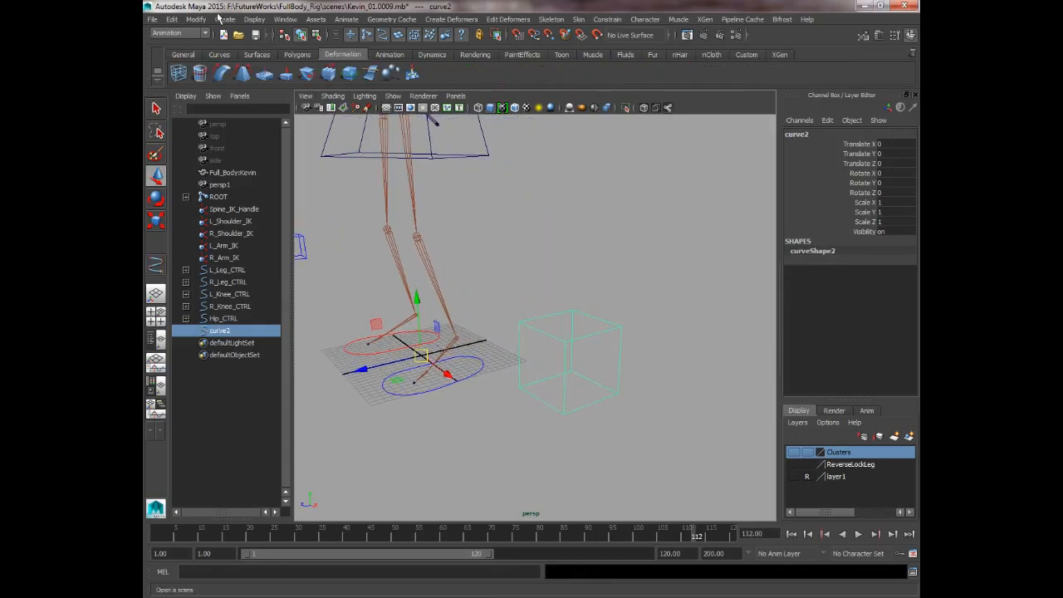
pyautogui.click(196, 19)
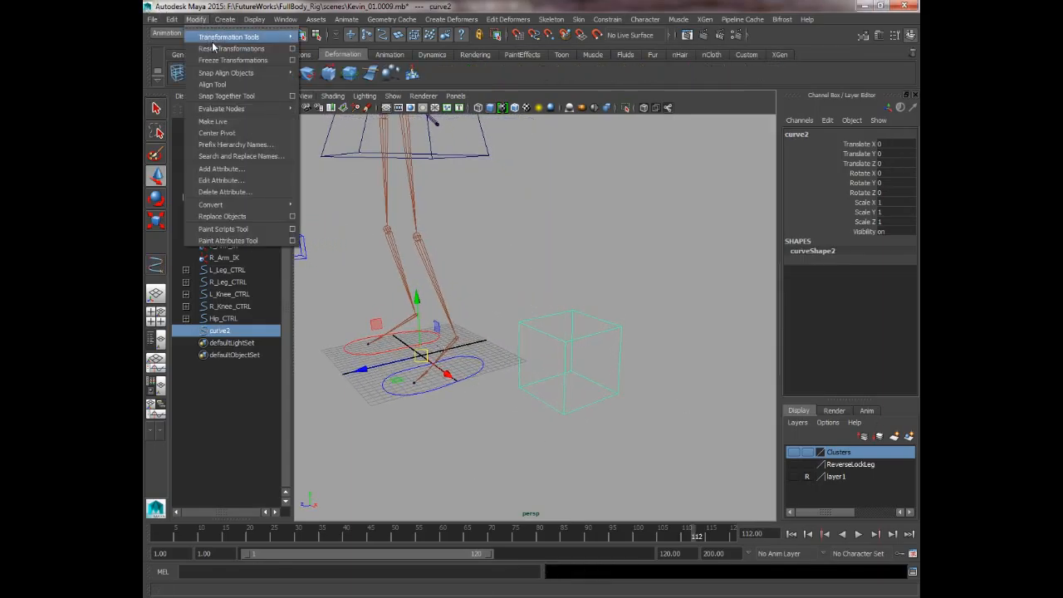
pyautogui.click(231, 133)
pyautogui.press('r')
pyautogui.moveTo(618, 379); pyautogui.dragTo(578, 360)
pyautogui.moveTo(569, 307); pyautogui.dragTo(572, 340)
pyautogui.moveTo(610, 377); pyautogui.dragTo(608, 375)
# Step: Move the box-shaped curve2 up to the left shoulder and snap it onto the shoulder joint
pyautogui.keyDown('alt'); pyautogui.moveTo(582, 352); pyautogui.dragTo(586, 424, button='right'); pyautogui.keyUp('alt')
pyautogui.keyDown('alt'); pyautogui.moveTo(561, 390); pyautogui.dragTo(597, 434, button='middle'); pyautogui.keyUp('alt')
pyautogui.press('w')
pyautogui.keyDown('alt'); pyautogui.moveTo(598, 434); pyautogui.dragTo(567, 370, button='right'); pyautogui.keyUp('alt')
pyautogui.keyDown('alt'); pyautogui.moveTo(567, 371); pyautogui.dragTo(588, 391, button='middle'); pyautogui.keyUp('alt')
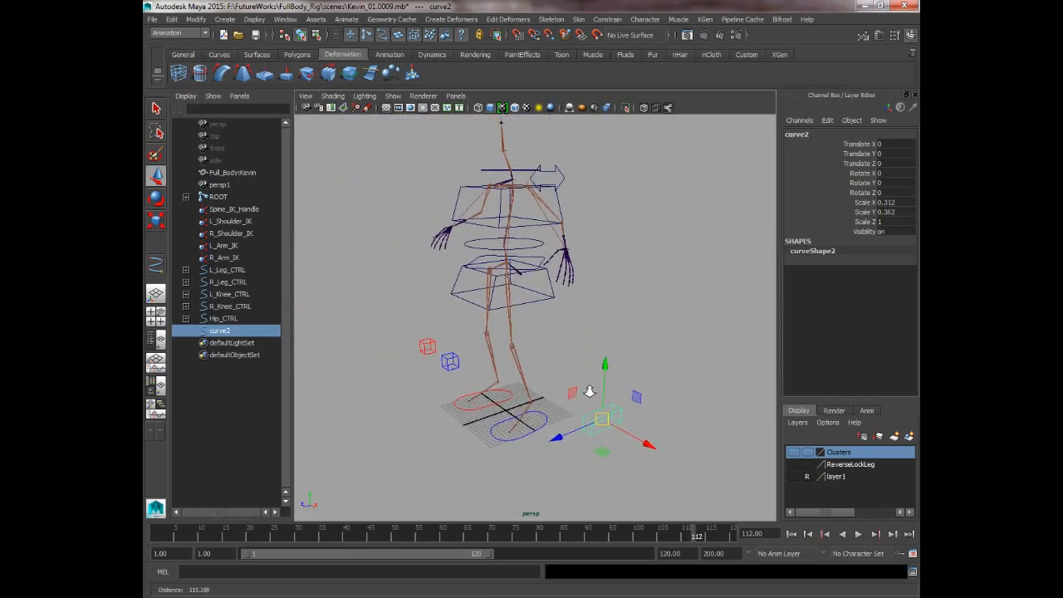
pyautogui.keyDown('alt'); pyautogui.moveTo(589, 391); pyautogui.dragTo(631, 415); pyautogui.keyUp('alt')
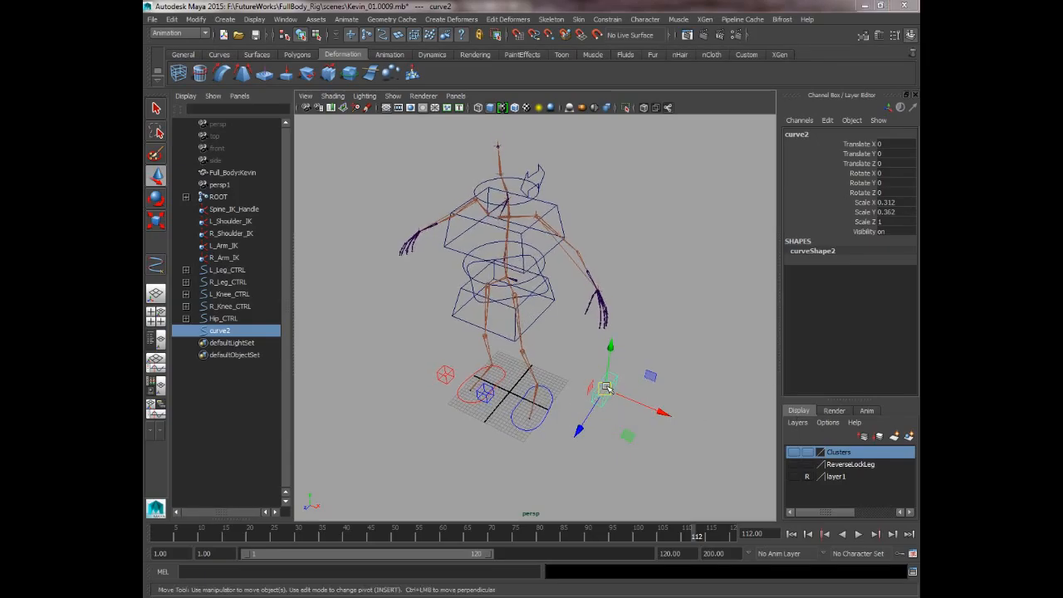
pyautogui.moveTo(606, 387); pyautogui.dragTo(538, 217)
pyautogui.press('v')
pyautogui.scroll(4, 577, 277)
pyautogui.keyDown('alt'); pyautogui.moveTo(577, 277); pyautogui.dragTo(591, 405, button='middle'); pyautogui.keyUp('alt')
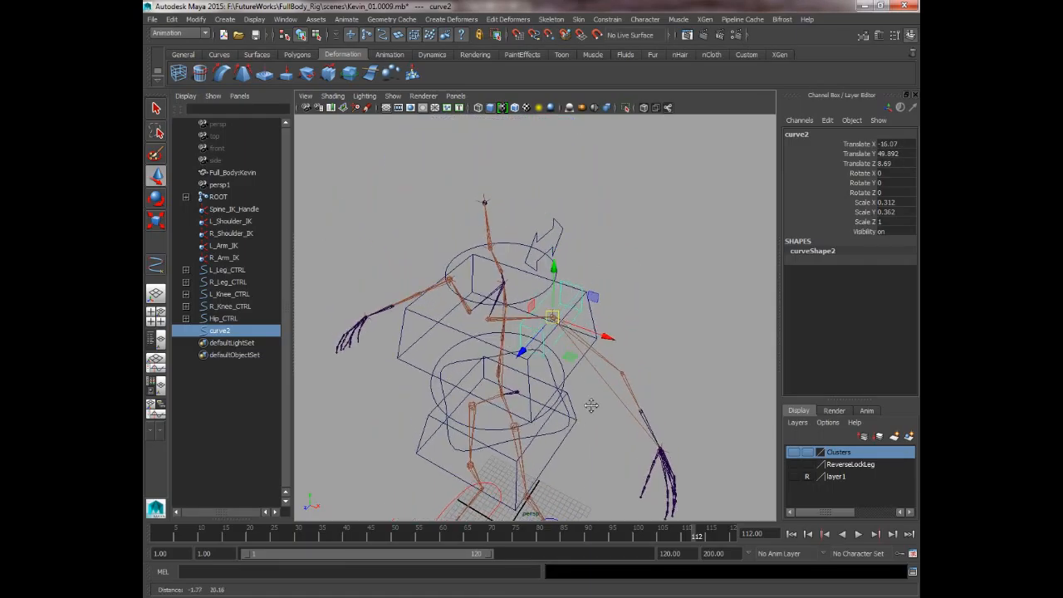
# Step: Raise curve2 above the left shoulder to a Translate Y of about 54.03 and scale it to about 0.11, 0.128 and 0.353
pyautogui.keyDown('alt'); pyautogui.moveTo(591, 405); pyautogui.dragTo(521, 316); pyautogui.keyUp('alt')
pyautogui.moveTo(483, 245); pyautogui.dragTo(453, 226)
pyautogui.press('r')
pyautogui.keyDown('alt'); pyautogui.moveTo(474, 249); pyautogui.dragTo(606, 295); pyautogui.keyUp('alt')
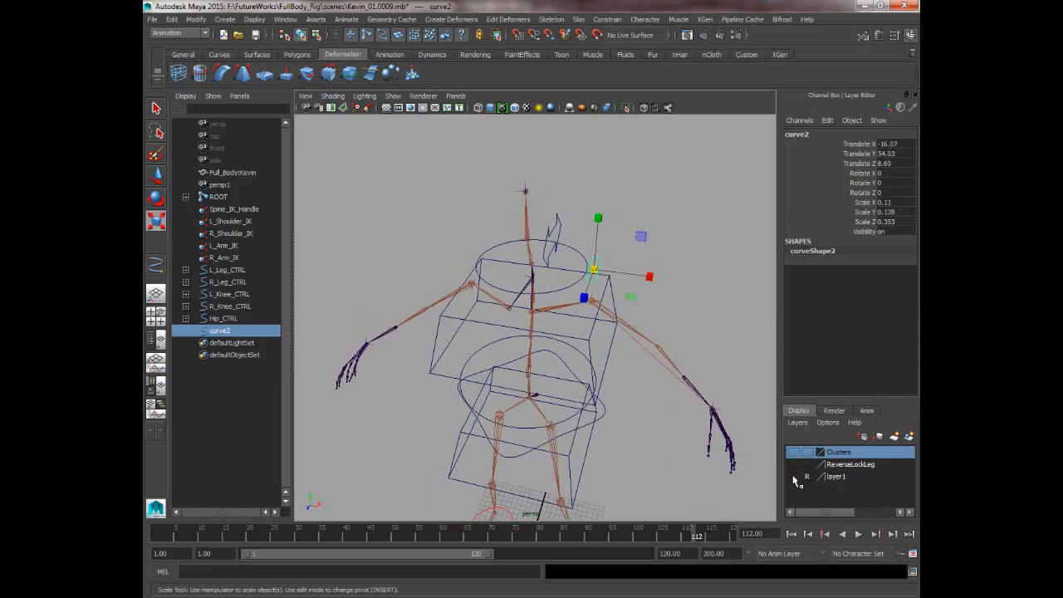
# Step: Narrow curve2 to about 0.083 in X against the temporarily shown body mesh, and place its pivot on the left shoulder joint
pyautogui.click(794, 477)
pyautogui.scroll(3, 653, 358)
pyautogui.keyDown('alt'); pyautogui.moveTo(652, 358); pyautogui.dragTo(558, 337); pyautogui.keyUp('alt')
pyautogui.keyDown('alt'); pyautogui.moveTo(558, 338); pyautogui.dragTo(614, 376, button='middle'); pyautogui.keyUp('alt')
pyautogui.keyDown('alt'); pyautogui.moveTo(614, 376); pyautogui.dragTo(562, 367); pyautogui.keyUp('alt')
pyautogui.moveTo(659, 300); pyautogui.dragTo(696, 335)
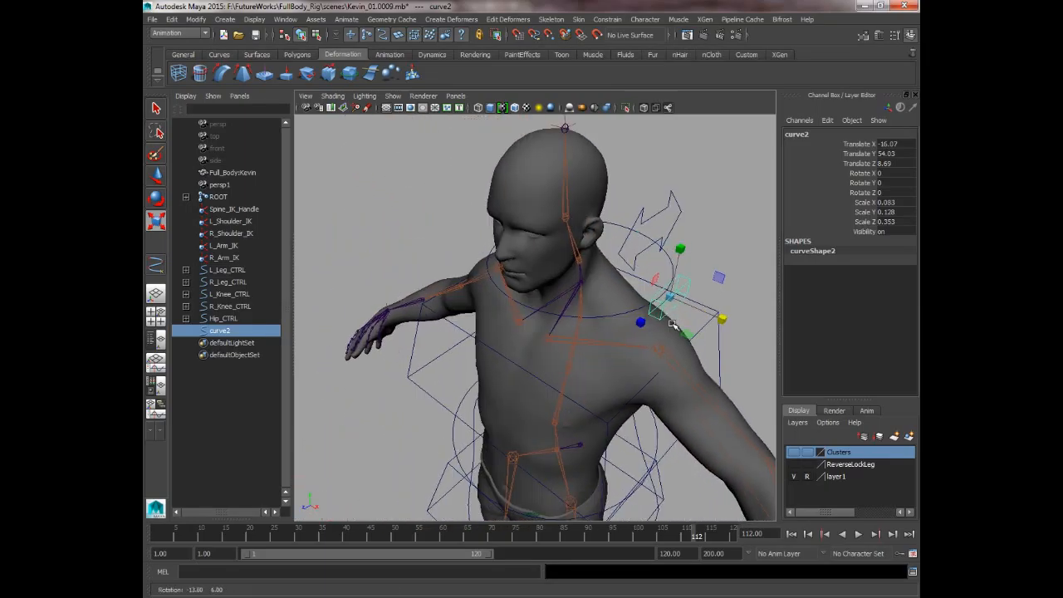
pyautogui.click(795, 476)
pyautogui.keyDown('alt'); pyautogui.moveTo(614, 315); pyautogui.dragTo(590, 319); pyautogui.keyUp('alt')
pyautogui.press('w')
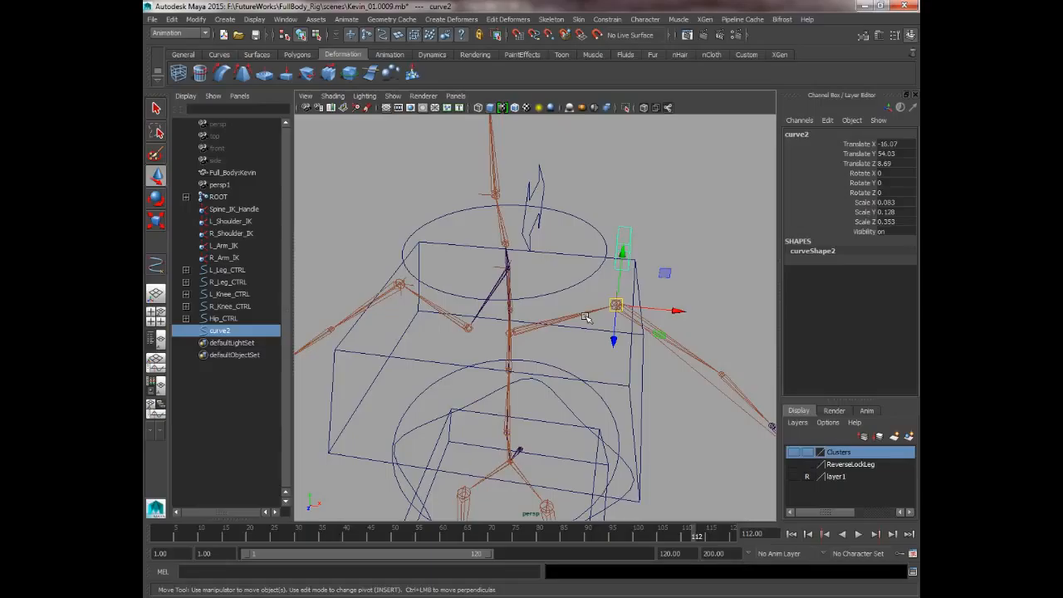
# Step: Duplicate curve2 and move the copy along X to the right shoulder, at a Translate X of about -30.905
pyautogui.hotkey('ctrl', 'd')
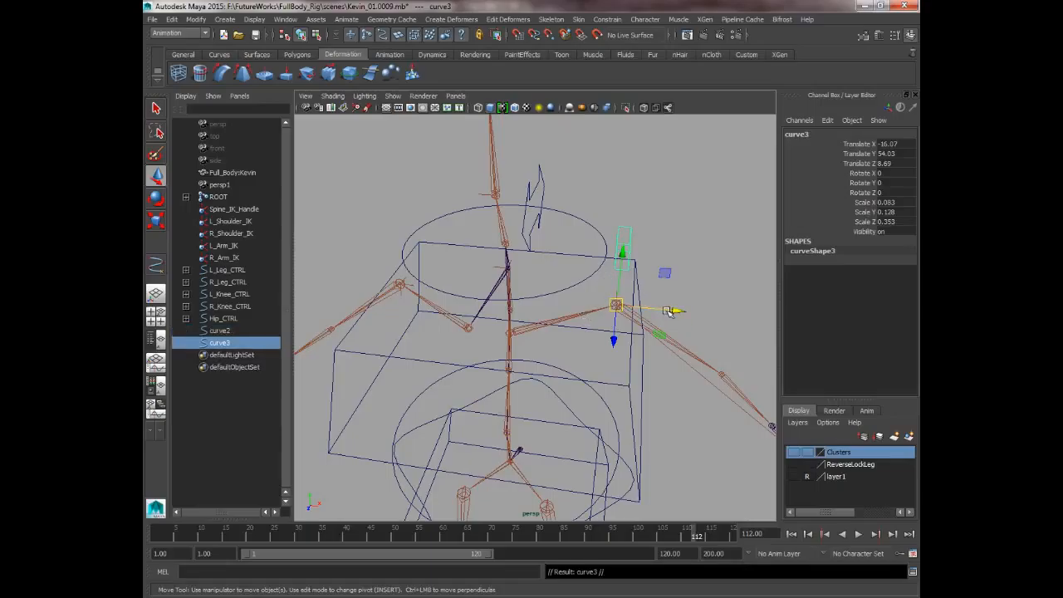
pyautogui.moveTo(670, 309); pyautogui.dragTo(515, 294)
pyautogui.click(661, 233)
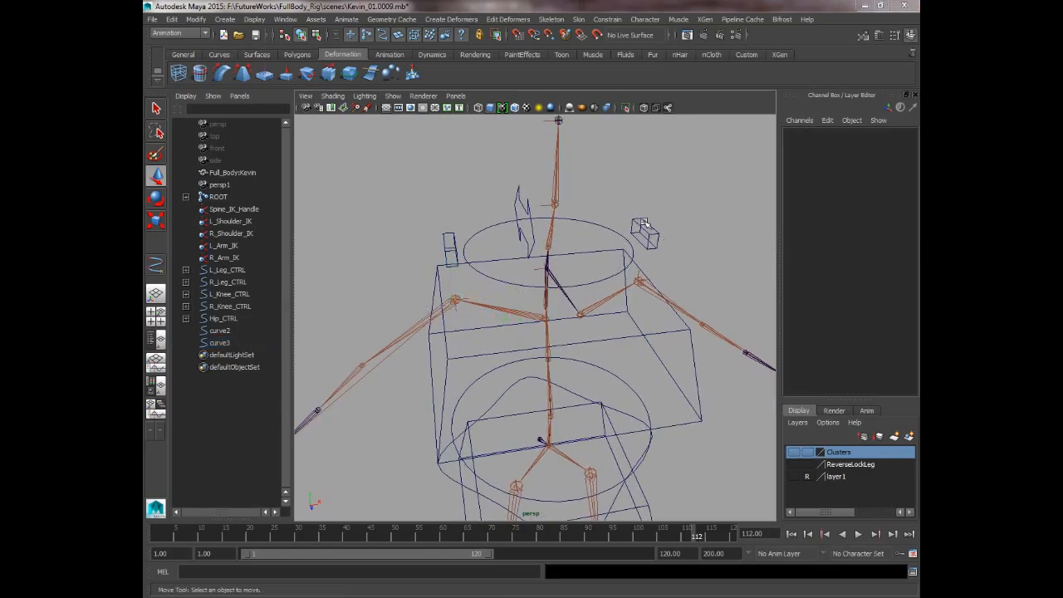
# Step: Rename curve2, the box curve above the left shoulder, as L_Clavical_CTRL
pyautogui.click(644, 222)
pyautogui.press('capslock')
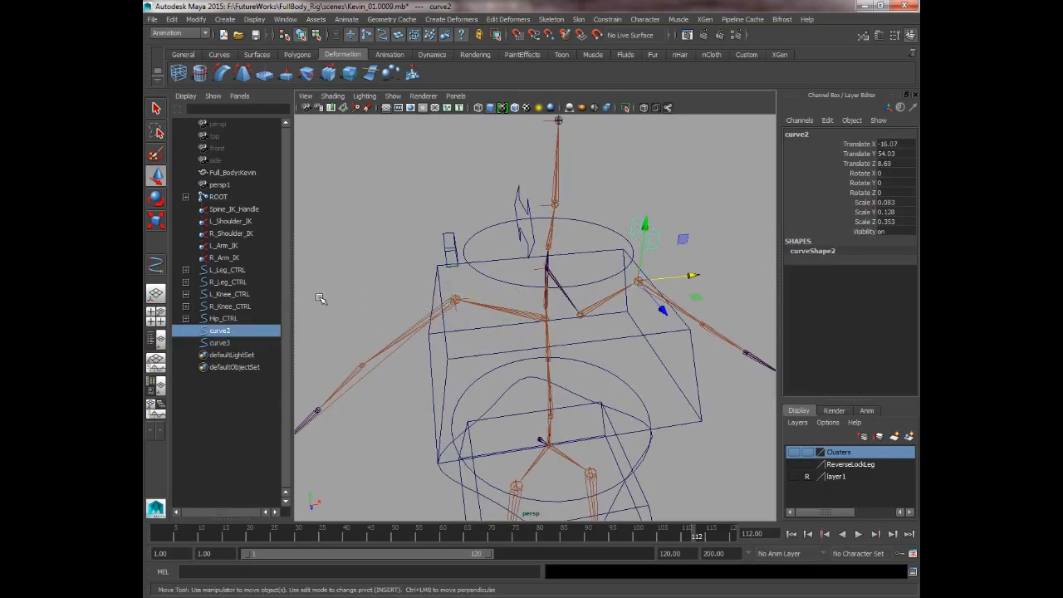
pyautogui.doubleClick(220, 332)
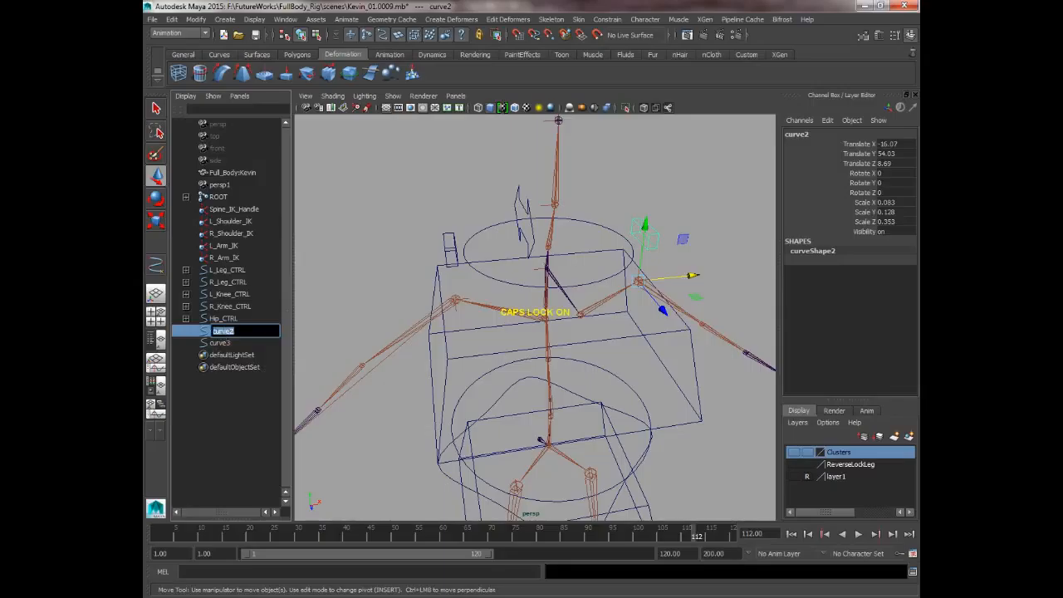
pyautogui.write('L_Cl')
pyautogui.press('capslock')
pyautogui.write('lavical_C')
pyautogui.press('capslock')
pyautogui.write('TRL')
# Step: Rename curve3, the box curve above the right shoulder, as R_Clavical_CTRL
pyautogui.click(449, 249)
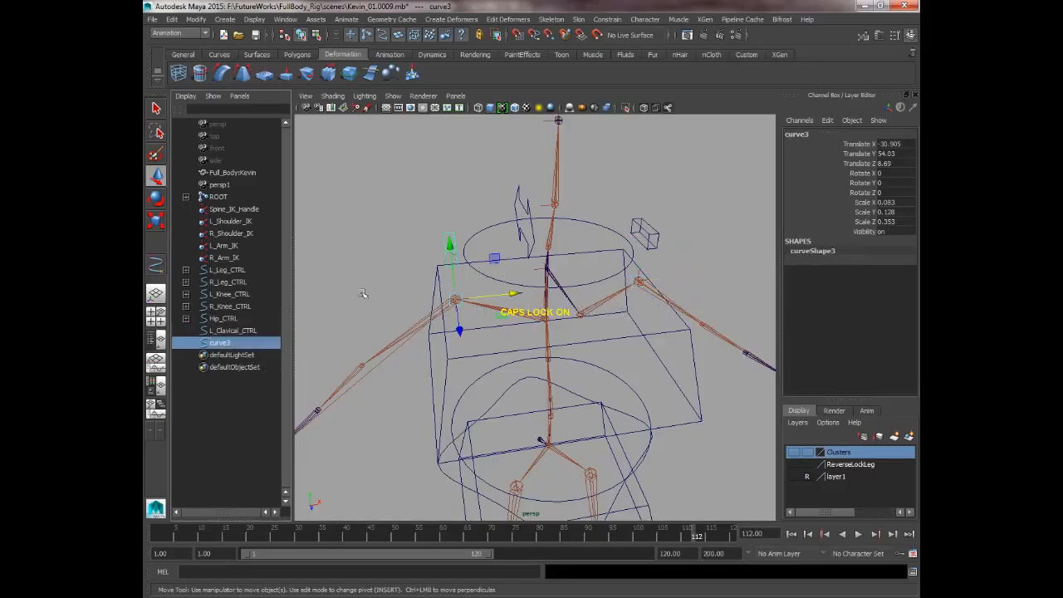
pyautogui.doubleClick(224, 343)
pyautogui.press('capslock')
pyautogui.write('r')
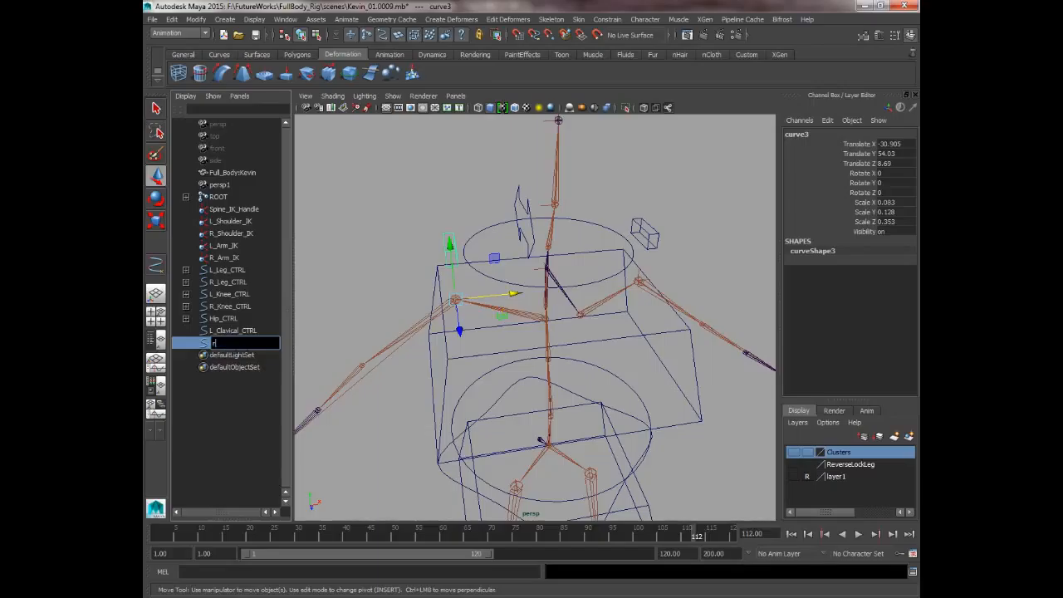
pyautogui.press('capslock')
pyautogui.write('R_C')
pyautogui.press('capslock')
pyautogui.write('l')
pyautogui.press('capslock')
pyautogui.press('capslock')
pyautogui.write('lavical_')
pyautogui.press('capslock')
pyautogui.write('CTRL')
pyautogui.press('capslock')
pyautogui.press('Return')
# Step: Select both L_Clavical_CTRL and R_Clavical_CTRL and freeze their transformations
pyautogui.keyDown('alt'); pyautogui.moveTo(573, 267); pyautogui.dragTo(509, 266); pyautogui.keyUp('alt')
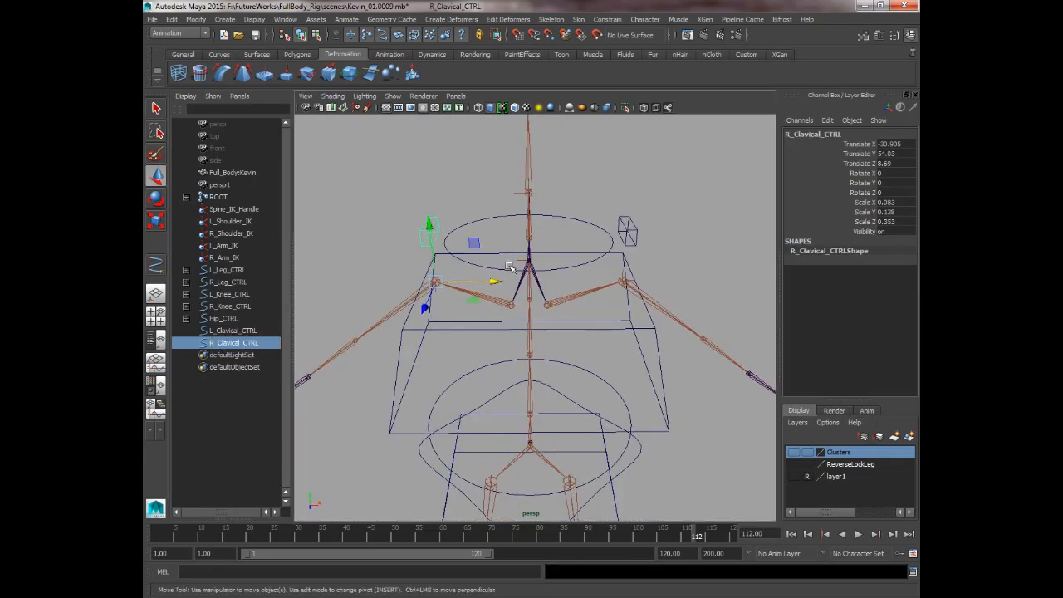
pyautogui.click(629, 222)
pyautogui.click(196, 19)
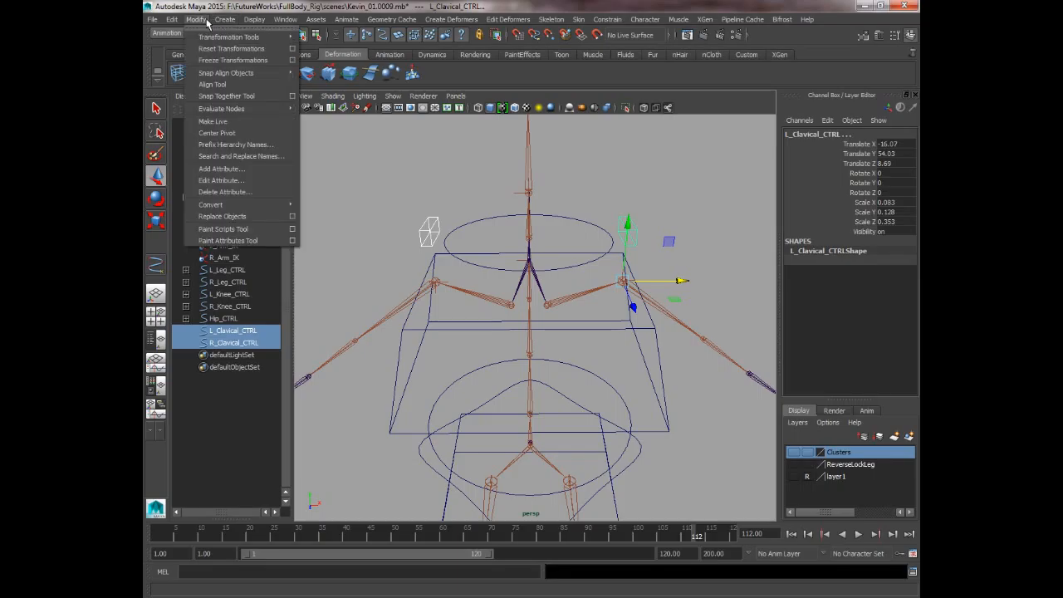
pyautogui.moveTo(174, 23)
pyautogui.click(217, 60)
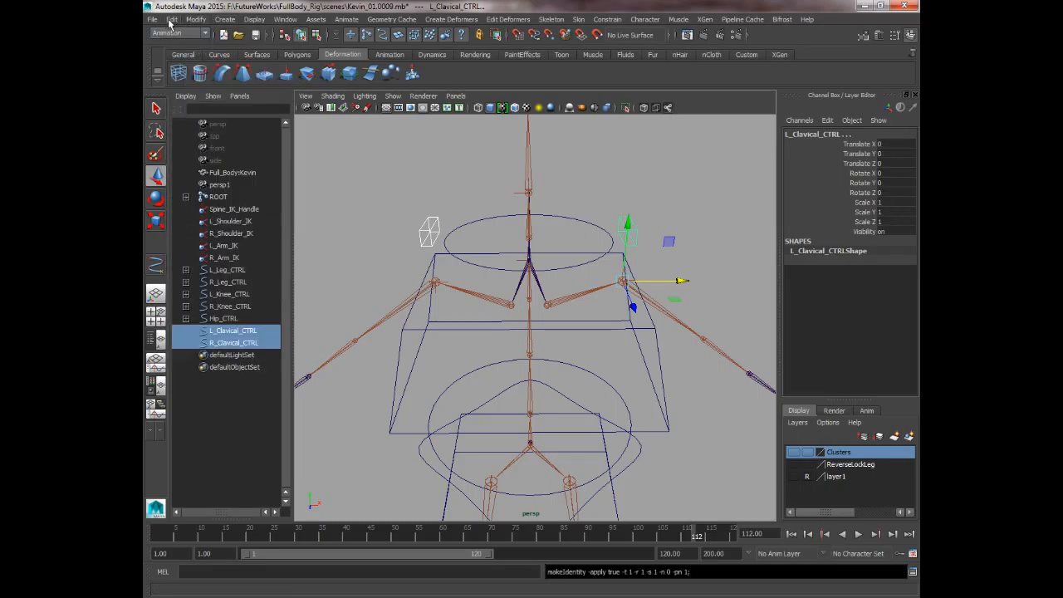
# Step: Delete the construction history of both L_Clavical_CTRL and R_Clavical_CTRL
pyautogui.click(170, 20)
pyautogui.moveTo(207, 145)
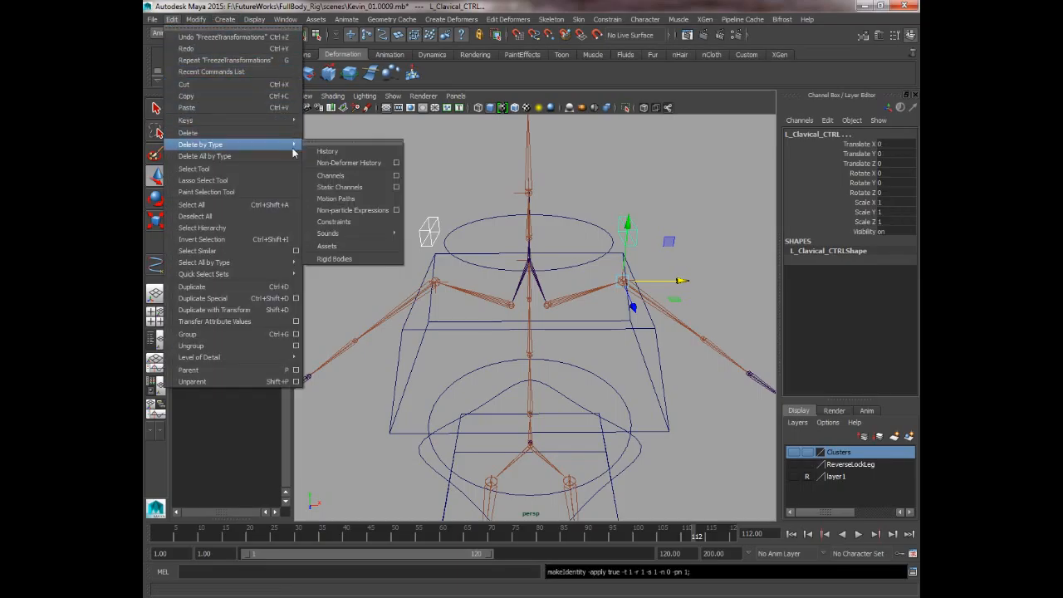
pyautogui.click(360, 157)
pyautogui.keyDown('alt'); pyautogui.moveTo(420, 158); pyautogui.dragTo(473, 176); pyautogui.keyUp('alt')
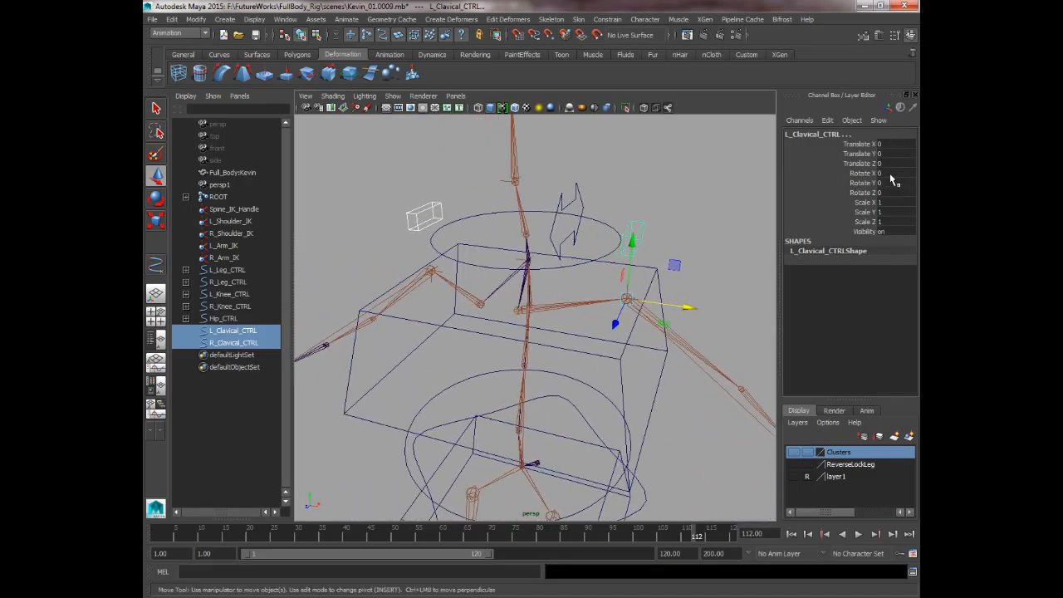
pyautogui.click(676, 167)
pyautogui.click(638, 226)
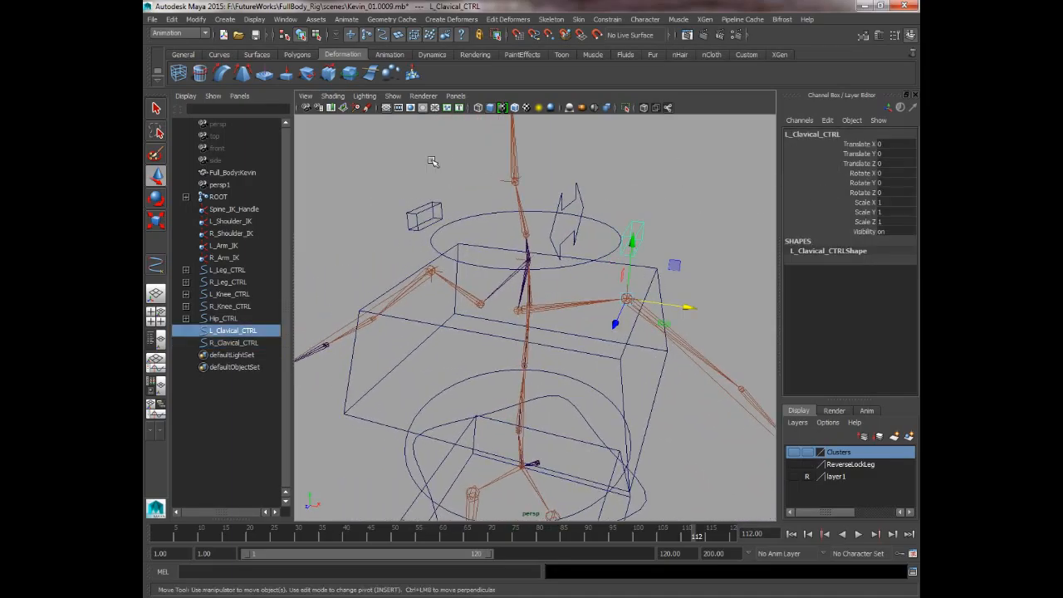
pyautogui.click(429, 208)
pyautogui.click(665, 162)
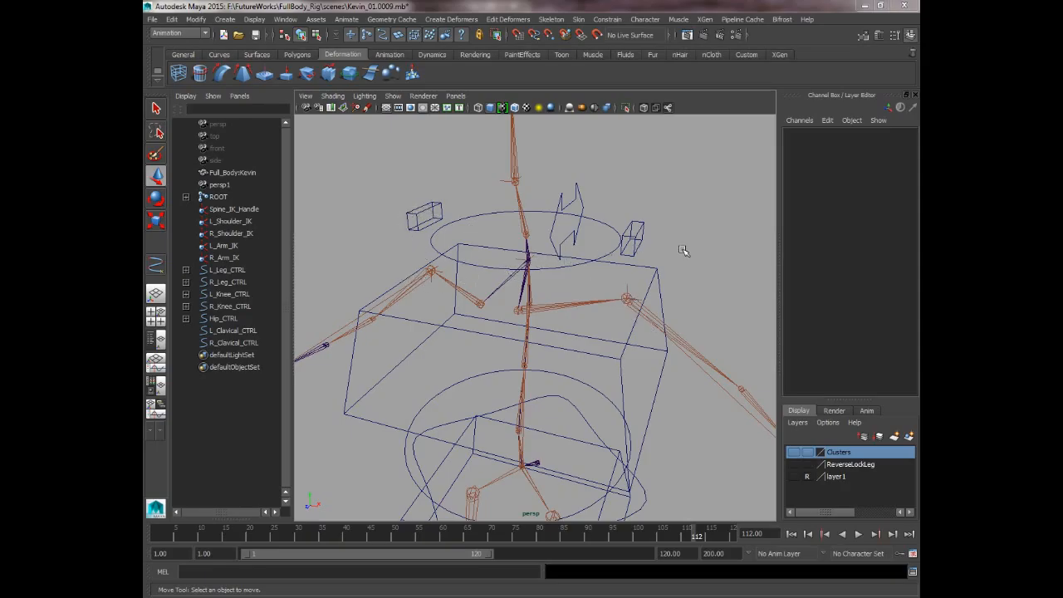
# Step: Point constrain the left shoulder IK handle, L_Shoulder_IK, to L_Clavical_CTRL
pyautogui.click(639, 231)
pyautogui.press('f')
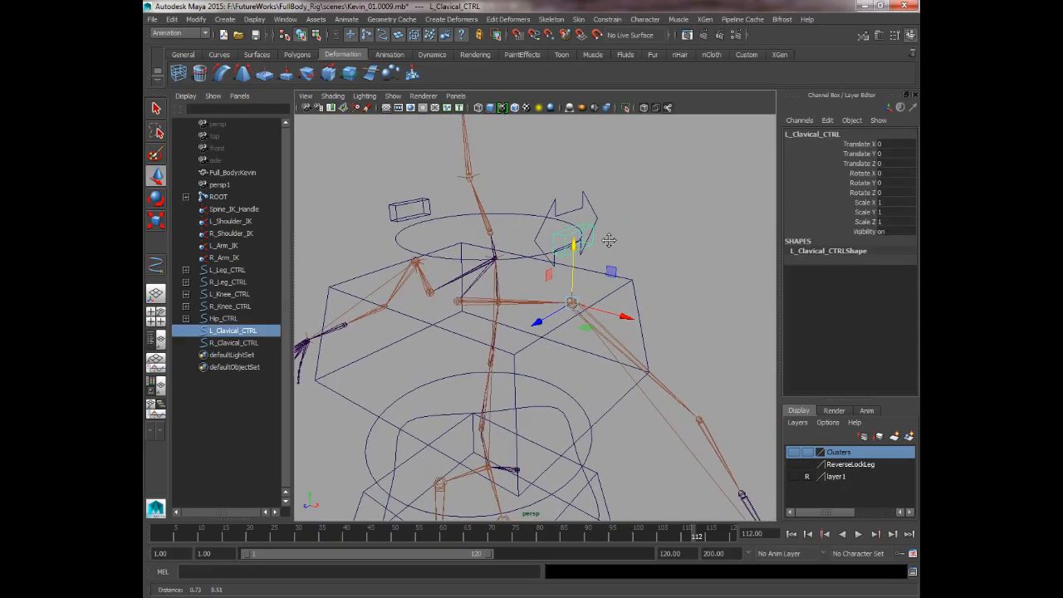
pyautogui.press('q')
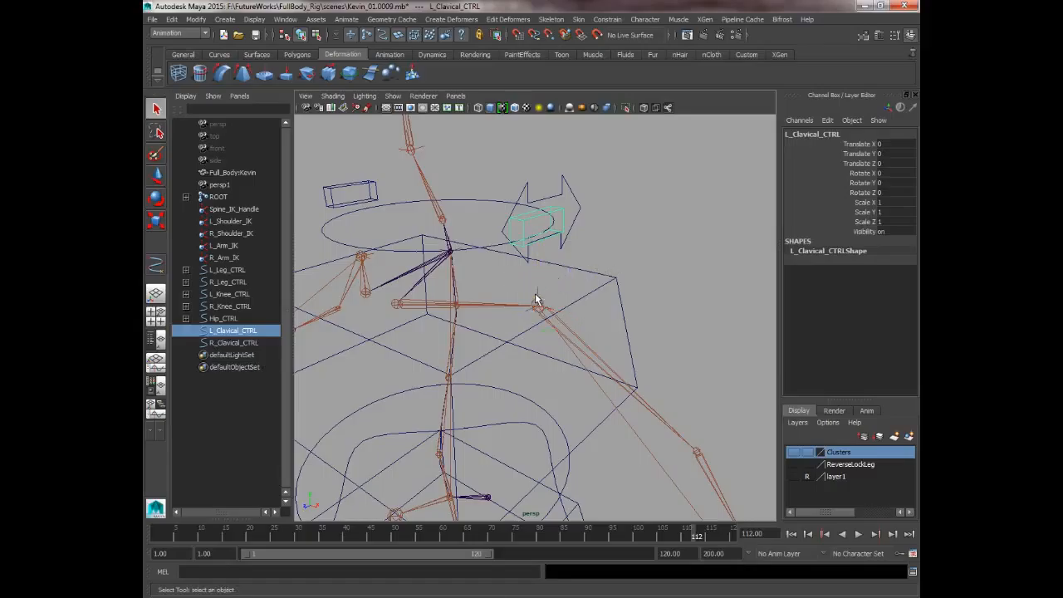
pyautogui.keyDown('shift'); pyautogui.click(538, 289); pyautogui.keyUp('shift')
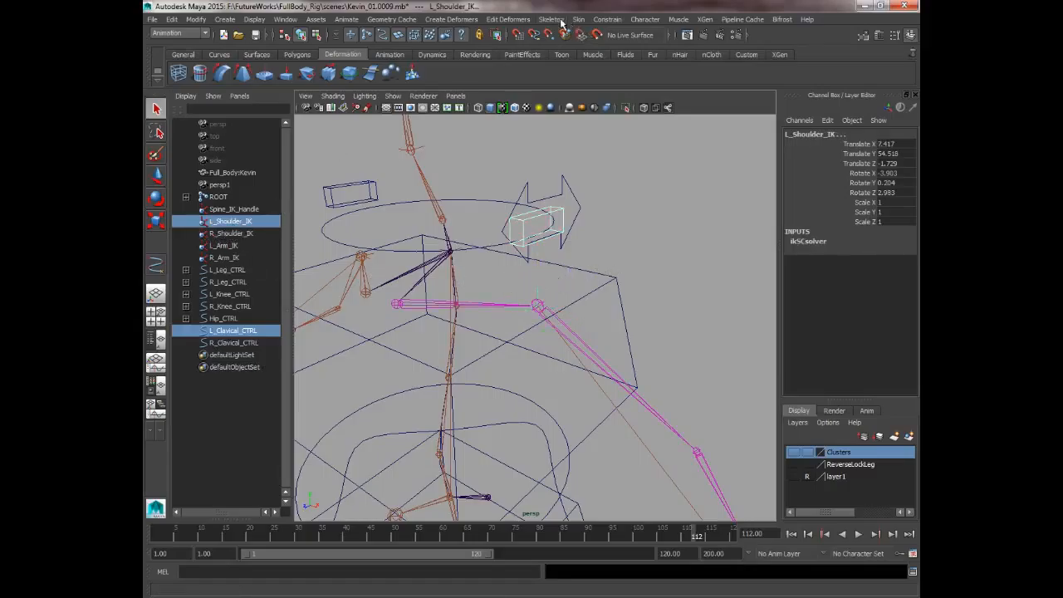
pyautogui.click(614, 20)
pyautogui.click(613, 37)
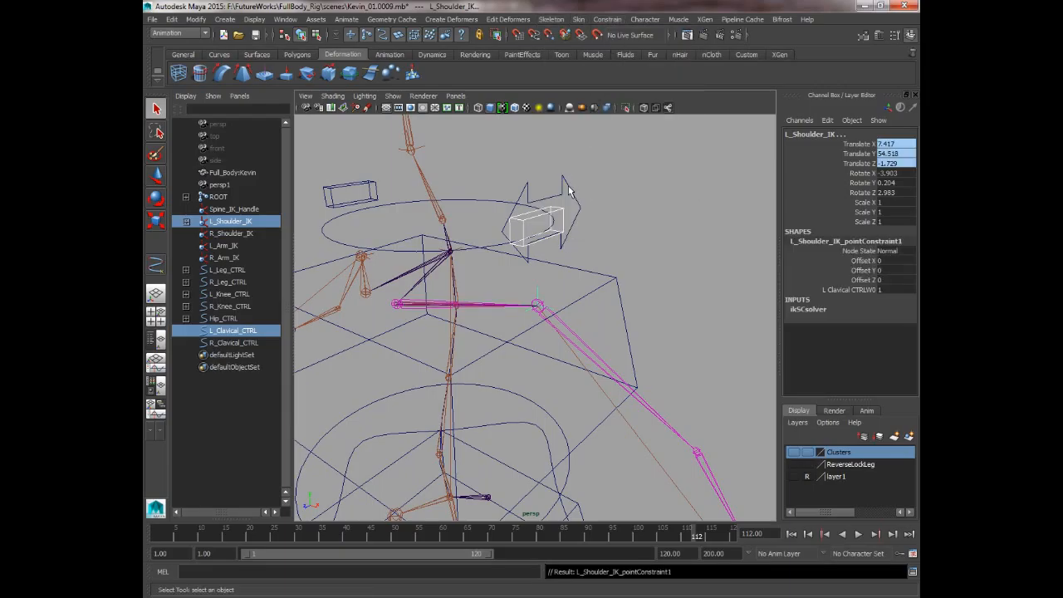
# Step: Test the left shoulder constraint by moving L_Clavical_CTRL up along Y, and undo the move
pyautogui.click(544, 214)
pyautogui.press('w')
pyautogui.moveTo(537, 234)
pyautogui.mouseDown()
pyautogui.moveTo(539, 199)
pyautogui.moveTo(539, 224)
pyautogui.mouseUp()
pyautogui.hotkey('ctrl', 'z')
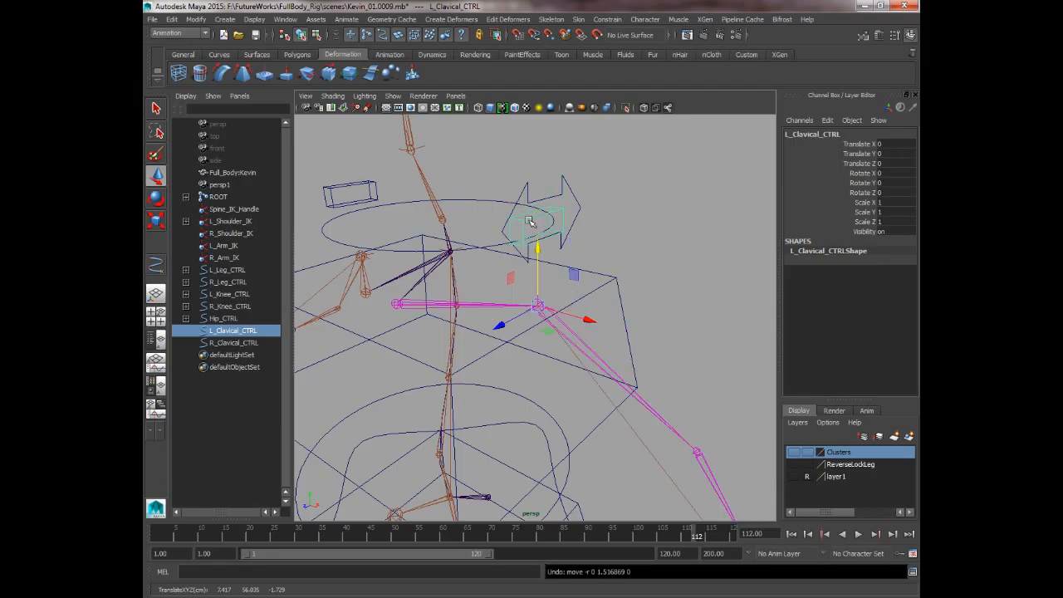
# Step: Point constrain the right shoulder IK handle, R_Shoulder_IK, to R_Clavical_CTRL
pyautogui.click(346, 191)
pyautogui.keyDown('alt'); pyautogui.moveTo(347, 191); pyautogui.dragTo(498, 206); pyautogui.keyUp('alt')
pyautogui.click(512, 299)
pyautogui.press('q')
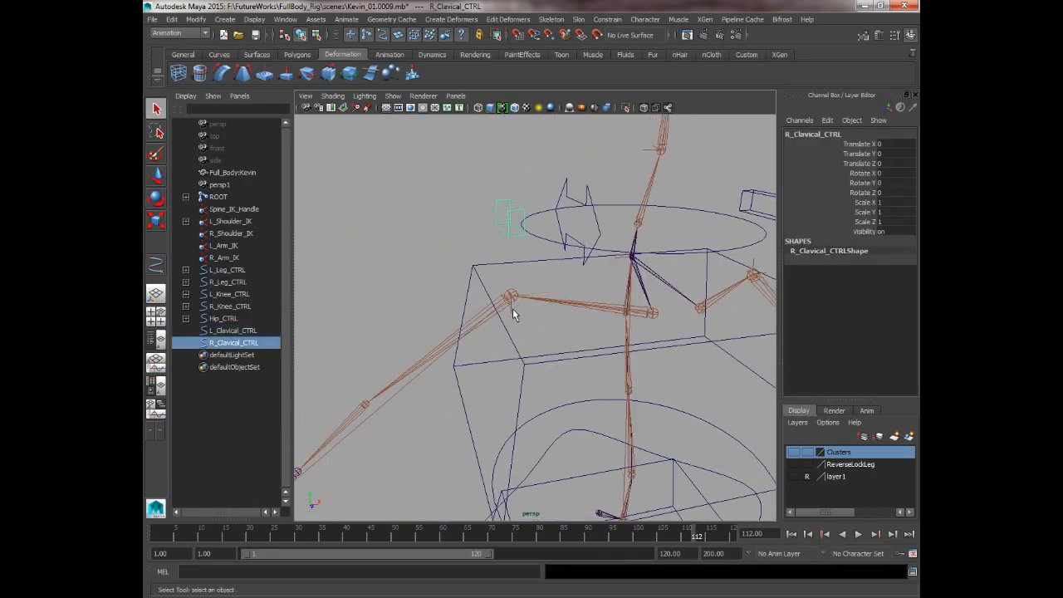
pyautogui.keyDown('shift'); pyautogui.click(512, 308); pyautogui.keyUp('shift')
pyautogui.click(567, 20)
pyautogui.moveTo(607, 19)
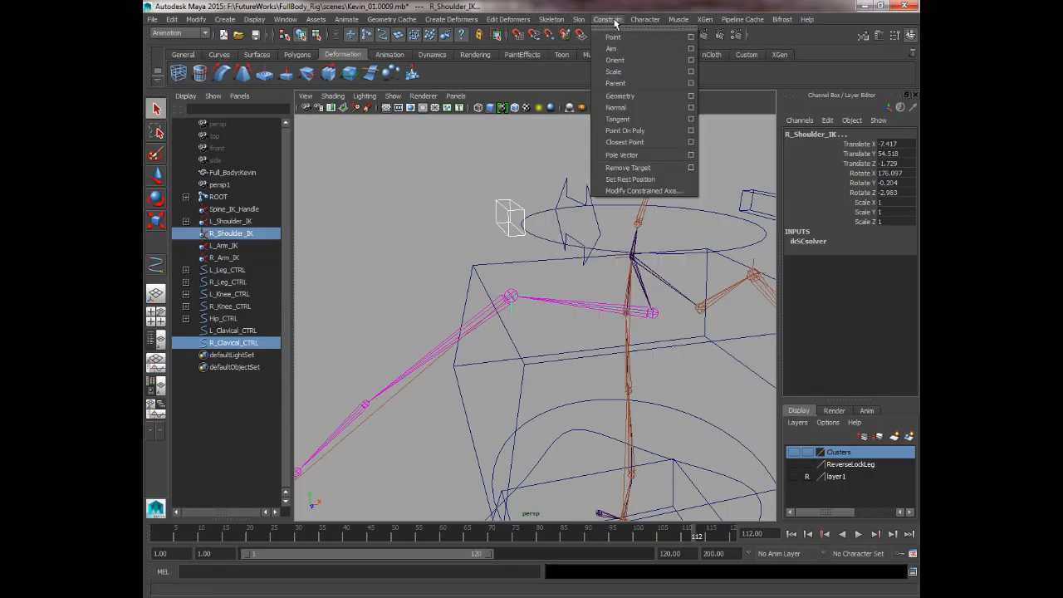
pyautogui.click(618, 37)
# Step: Test both shoulder constraints by moving the two clavicle controls together along Y, and undo the move
pyautogui.click(519, 170)
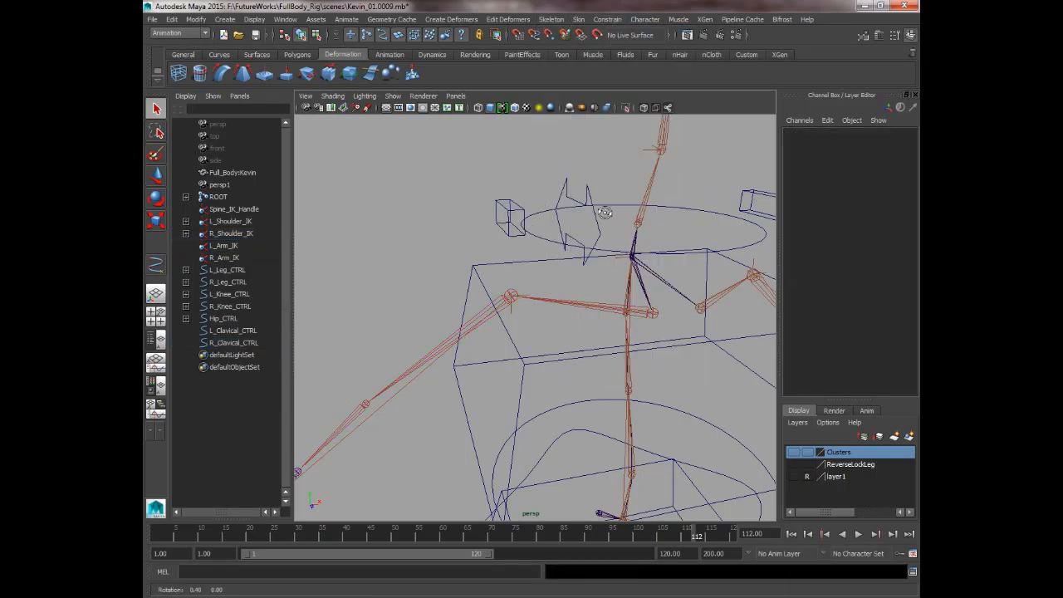
pyautogui.keyDown('alt'); pyautogui.moveTo(519, 170); pyautogui.dragTo(581, 188); pyautogui.keyUp('alt')
pyautogui.click(669, 234)
pyautogui.keyDown('shift'); pyautogui.click(470, 241); pyautogui.keyUp('shift')
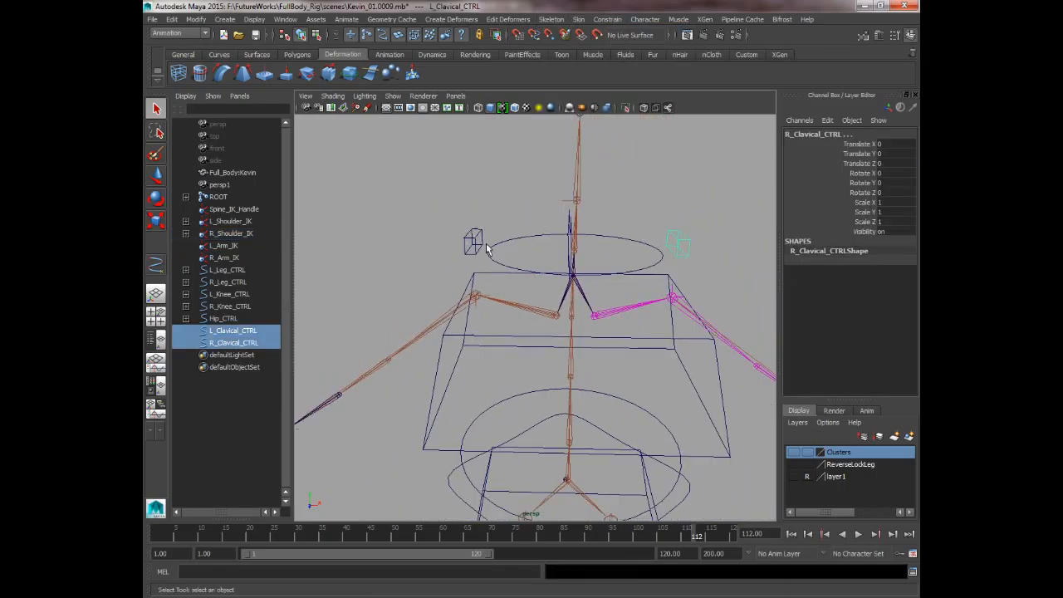
pyautogui.press('w')
pyautogui.moveTo(477, 258); pyautogui.dragTo(471, 292)
pyautogui.hotkey('ctrl', 'z')
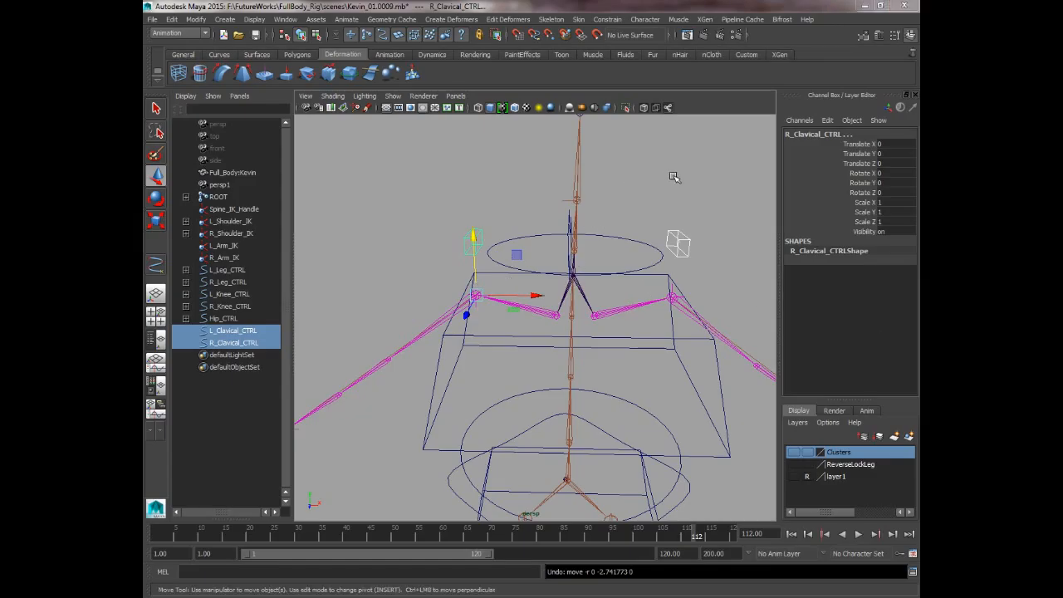
# Step: Group L_Clavical_CTRL and R_Clavical_CTRL together
pyautogui.keyDown('alt'); pyautogui.moveTo(673, 175); pyautogui.dragTo(643, 174); pyautogui.keyUp('alt')
pyautogui.click(626, 232)
pyautogui.keyDown('shift'); pyautogui.click(434, 230); pyautogui.keyUp('shift')
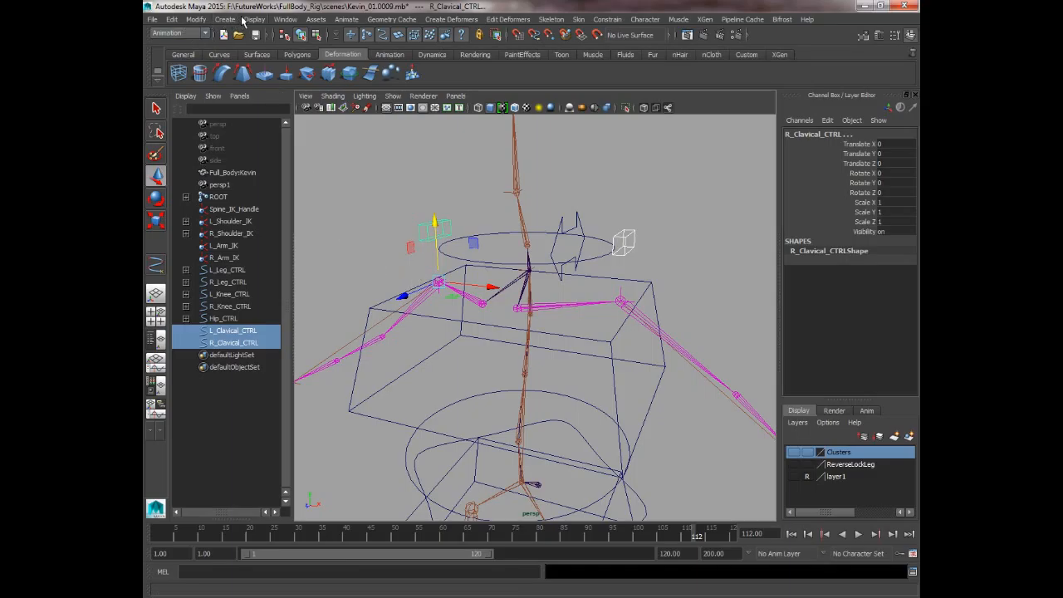
pyautogui.click(172, 19)
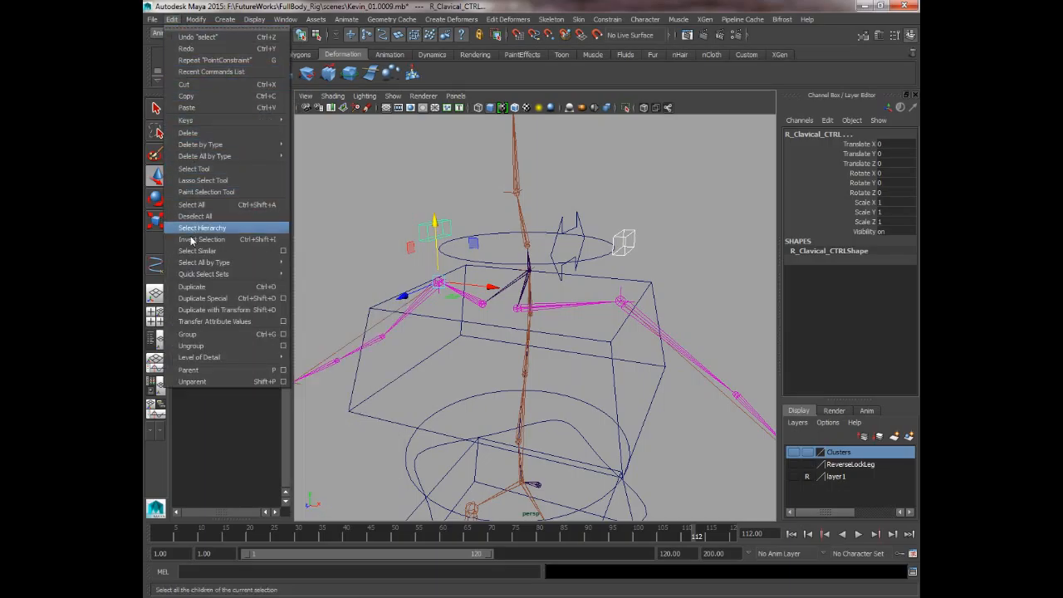
pyautogui.click(189, 333)
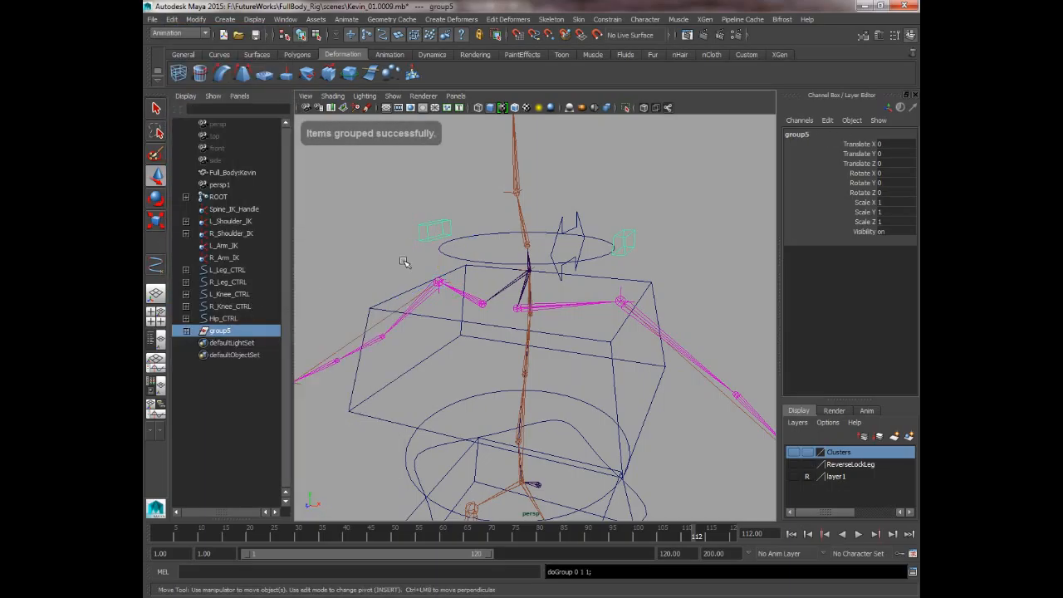
# Step: Expand the new clavicle control group to show its two curves and select the group itself
pyautogui.keyDown('alt'); pyautogui.moveTo(393, 254); pyautogui.dragTo(495, 220); pyautogui.keyUp('alt')
pyautogui.click(511, 224)
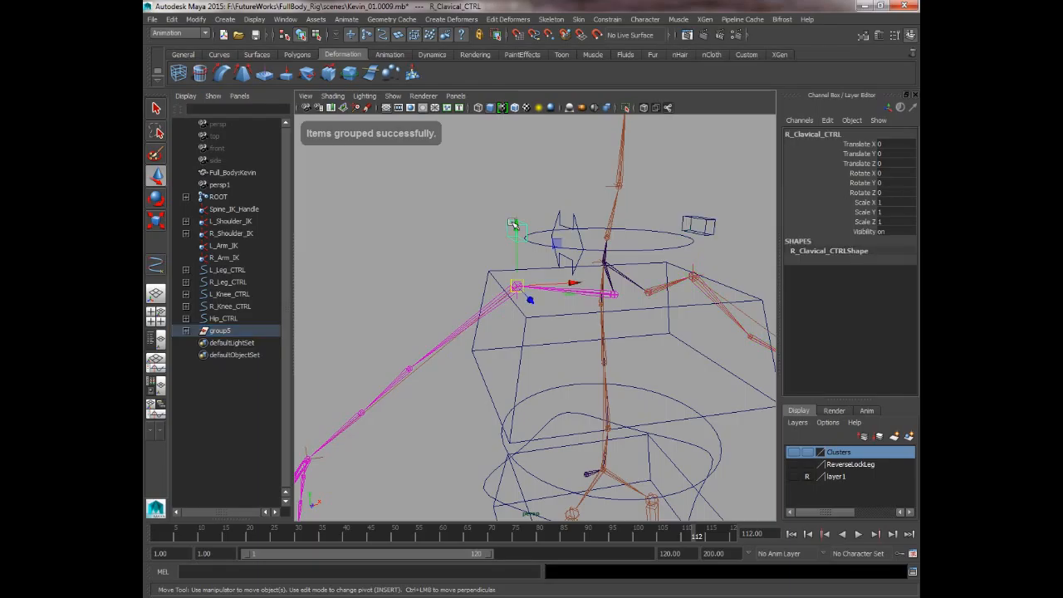
pyautogui.click(705, 224)
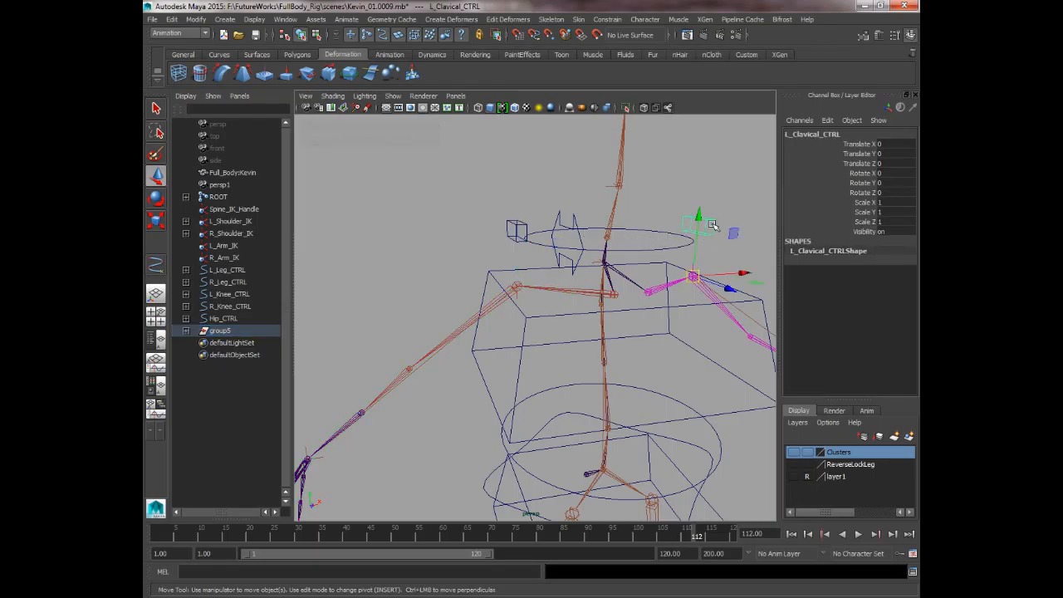
pyautogui.click(186, 330)
pyautogui.click(214, 332)
# Step: Examine the position of the clavicle group's pivot relative to the whole rig and the shoulder controls
pyautogui.keyDown('alt'); pyautogui.moveTo(420, 278); pyautogui.dragTo(358, 185, button='right'); pyautogui.keyUp('alt')
pyautogui.keyDown('alt'); pyautogui.moveTo(358, 184); pyautogui.dragTo(341, 169, button='middle'); pyautogui.keyUp('alt')
pyautogui.keyDown('alt'); pyautogui.moveTo(534, 418); pyautogui.dragTo(521, 398); pyautogui.keyUp('alt')
pyautogui.keyDown('alt'); pyautogui.moveTo(521, 398); pyautogui.dragTo(507, 340, button='middle'); pyautogui.keyUp('alt')
pyautogui.keyDown('alt'); pyautogui.moveTo(508, 340); pyautogui.dragTo(534, 420, button='right'); pyautogui.keyUp('alt')
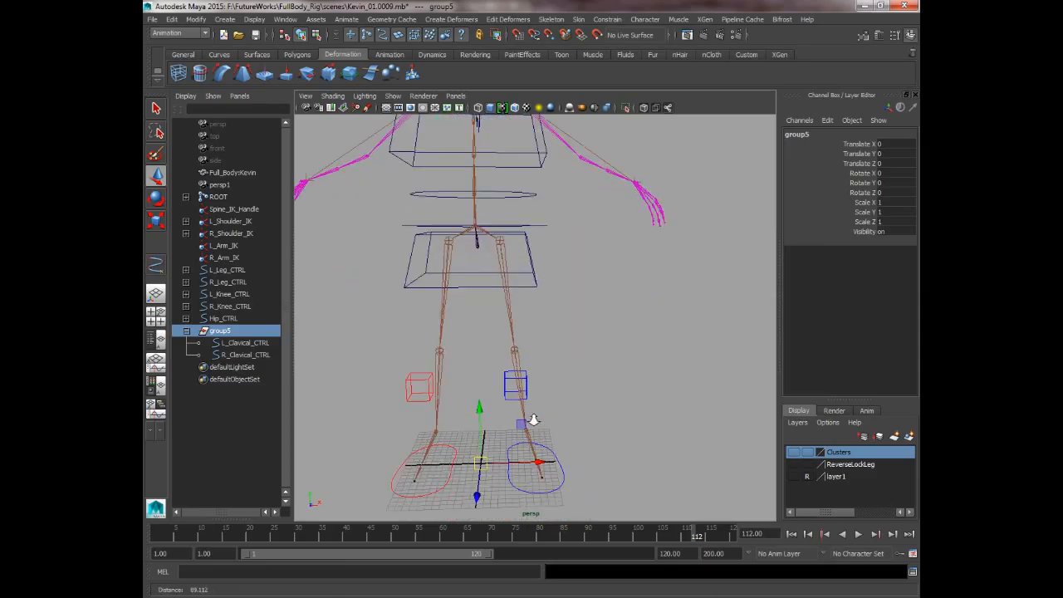
pyautogui.keyDown('alt'); pyautogui.moveTo(534, 420); pyautogui.dragTo(517, 449); pyautogui.keyUp('alt')
pyautogui.keyDown('alt'); pyautogui.moveTo(516, 448); pyautogui.dragTo(531, 374, button='middle'); pyautogui.keyUp('alt')
pyautogui.keyDown('alt'); pyautogui.moveTo(489, 390); pyautogui.dragTo(428, 324, button='right'); pyautogui.keyUp('alt')
pyautogui.keyDown('alt'); pyautogui.moveTo(522, 415); pyautogui.dragTo(533, 438); pyautogui.keyUp('alt')
pyautogui.keyDown('alt'); pyautogui.moveTo(509, 394); pyautogui.dragTo(520, 432, button='middle'); pyautogui.keyUp('alt')
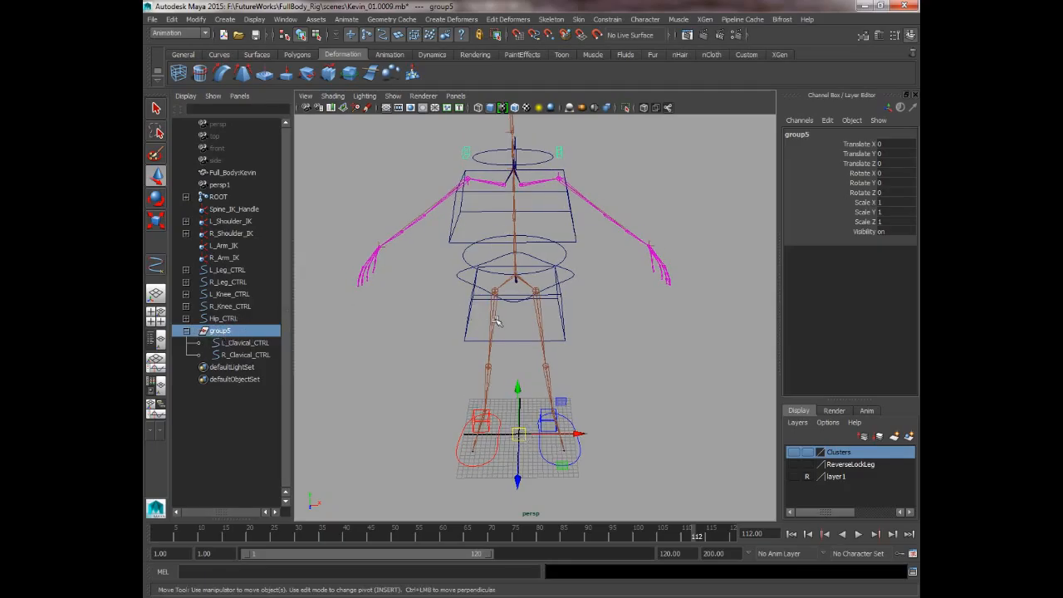
pyautogui.keyDown('alt'); pyautogui.moveTo(532, 340); pyautogui.dragTo(491, 345); pyautogui.keyUp('alt')
pyautogui.keyDown('alt'); pyautogui.moveTo(491, 346); pyautogui.dragTo(492, 347, button='right'); pyautogui.keyUp('alt')
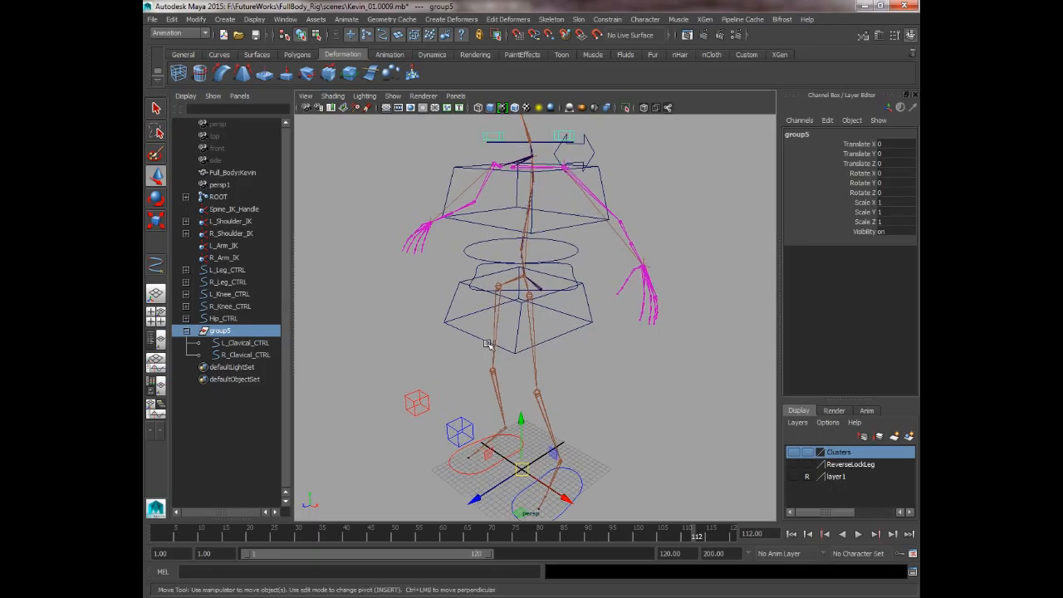
pyautogui.keyDown('alt'); pyautogui.moveTo(491, 347); pyautogui.dragTo(517, 345); pyautogui.keyUp('alt')
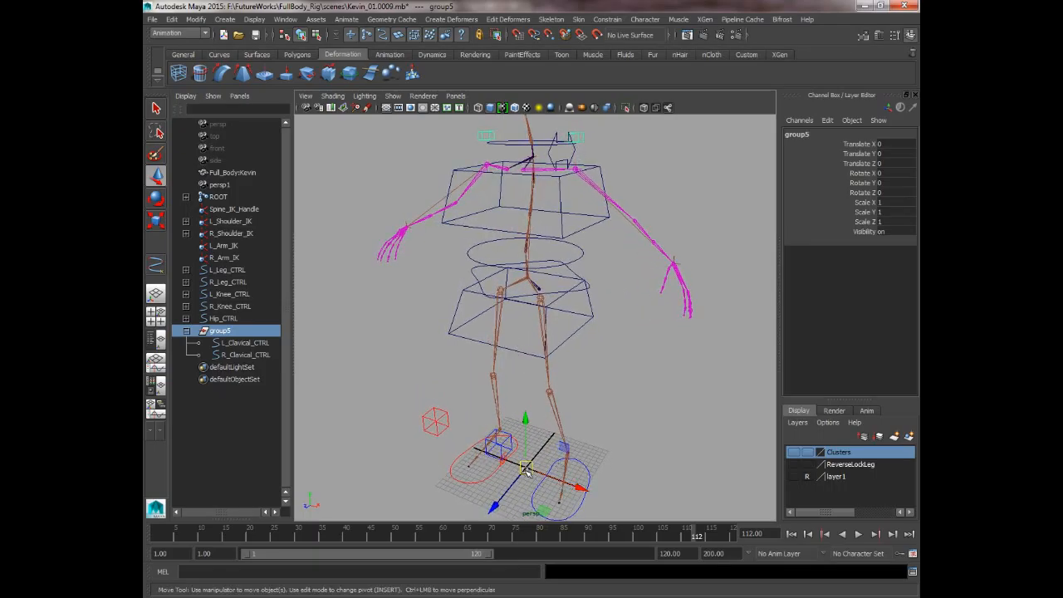
pyautogui.hotkey('alt', 'space')
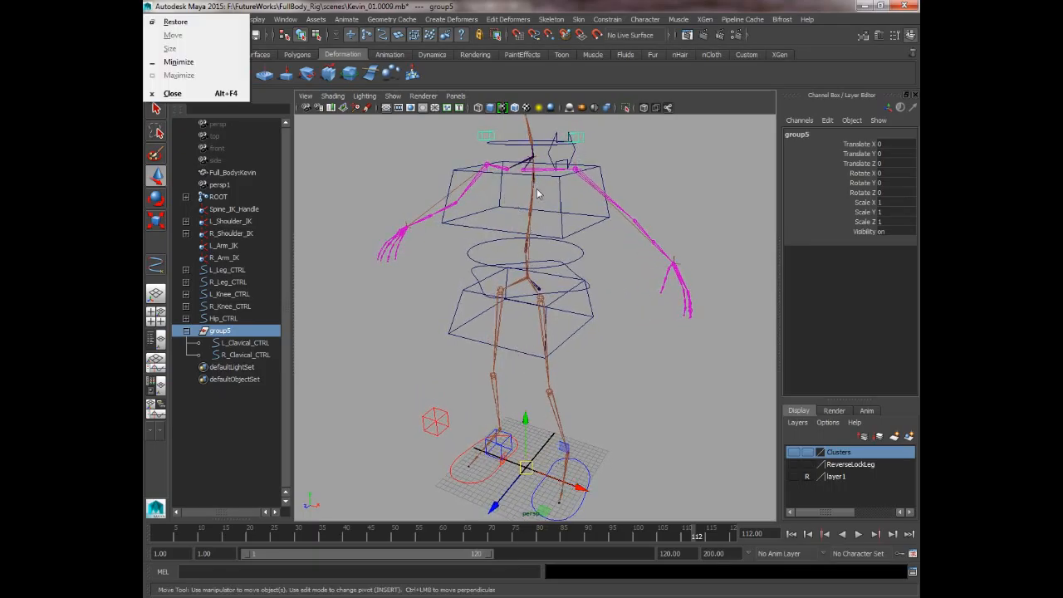
pyautogui.click(386, 203)
pyautogui.keyDown('alt'); pyautogui.moveTo(520, 237); pyautogui.dragTo(481, 236); pyautogui.keyUp('alt')
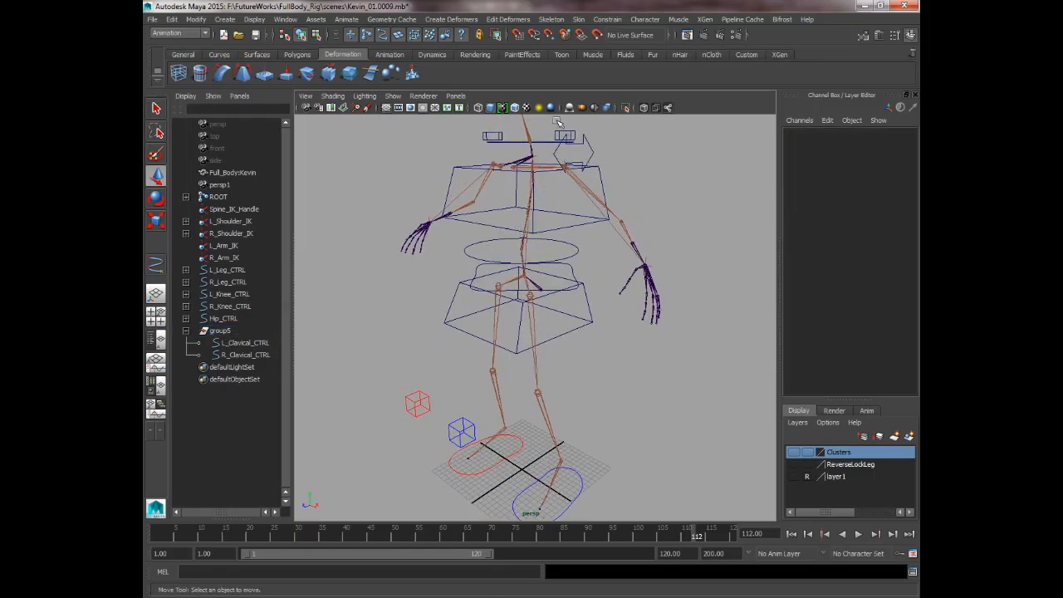
# Step: Move the pivot of group5 from the floor grid up to Spine_4_Joint in the upper chest
pyautogui.click(218, 331)
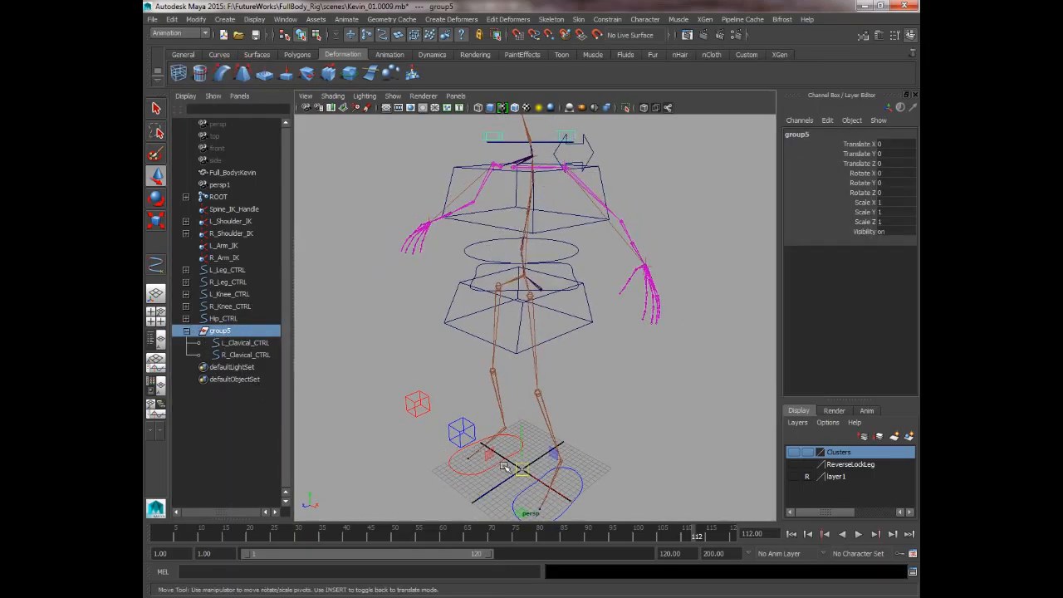
pyautogui.moveTo(520, 469); pyautogui.dragTo(513, 183)
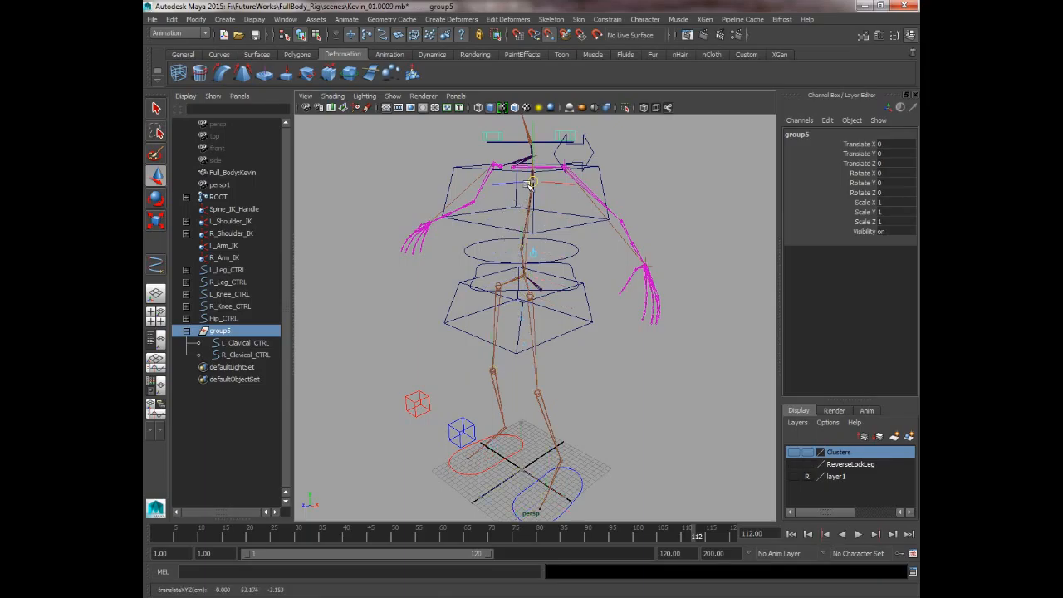
pyautogui.press('Insert')
# Step: Check from several angles which spine joint the group5 pivot sits on and how it lines up with the clavicle controls
pyautogui.keyDown('alt'); pyautogui.moveTo(610, 214); pyautogui.dragTo(514, 203); pyautogui.keyUp('alt')
pyautogui.keyDown('alt'); pyautogui.moveTo(478, 203); pyautogui.dragTo(502, 208, button='right'); pyautogui.keyUp('alt')
pyautogui.keyDown('alt'); pyautogui.moveTo(502, 208); pyautogui.dragTo(502, 311, button='middle'); pyautogui.keyUp('alt')
pyautogui.keyDown('alt'); pyautogui.moveTo(502, 310); pyautogui.dragTo(503, 287); pyautogui.keyUp('alt')
pyautogui.press('q')
pyautogui.click(503, 288)
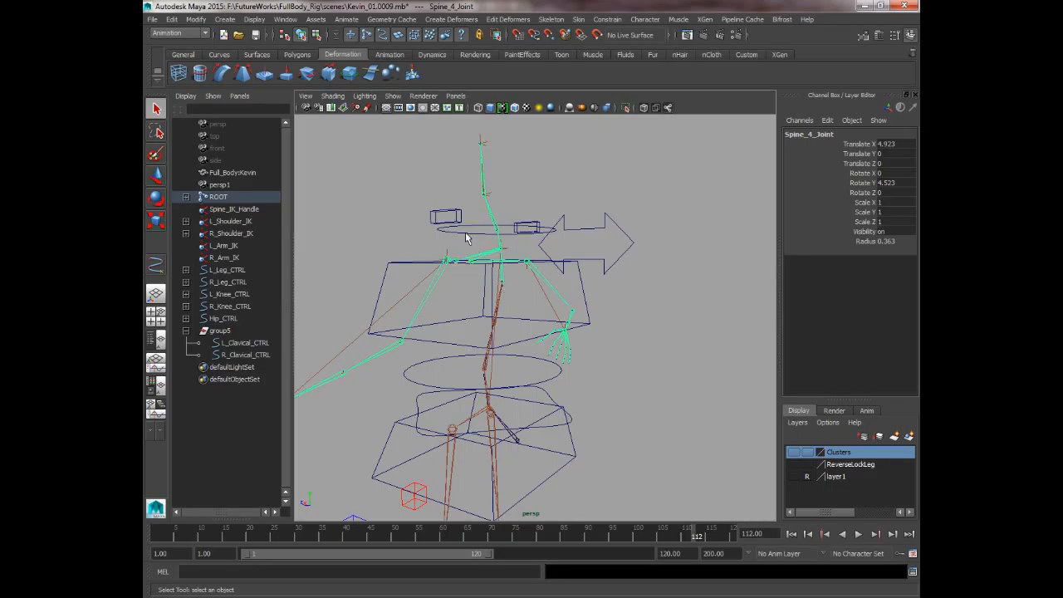
pyautogui.click(445, 216)
pyautogui.click(217, 332)
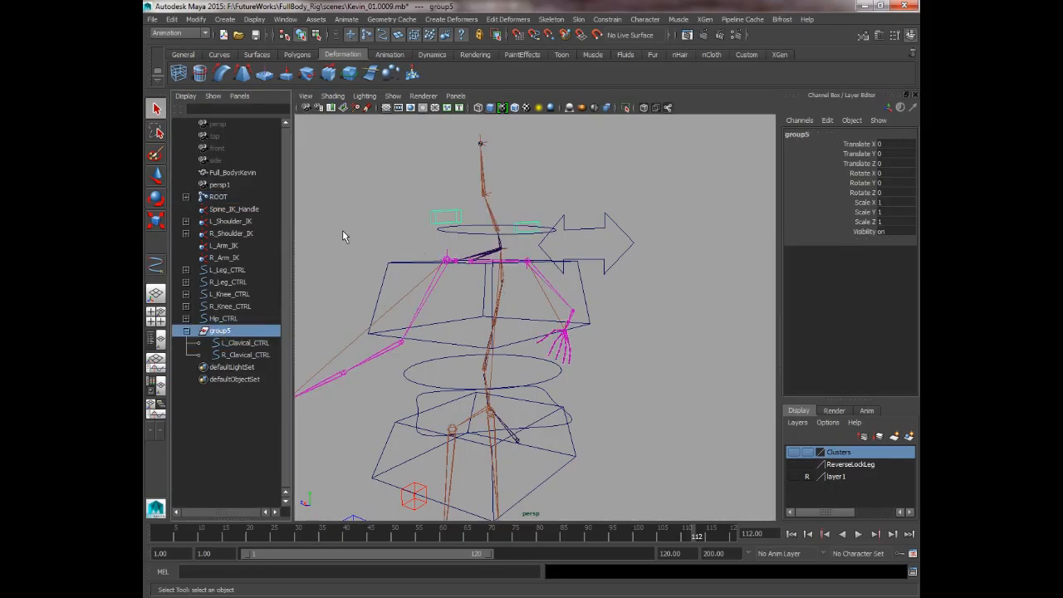
pyautogui.press('w')
pyautogui.keyDown('alt'); pyautogui.moveTo(339, 235); pyautogui.dragTo(508, 238); pyautogui.keyUp('alt')
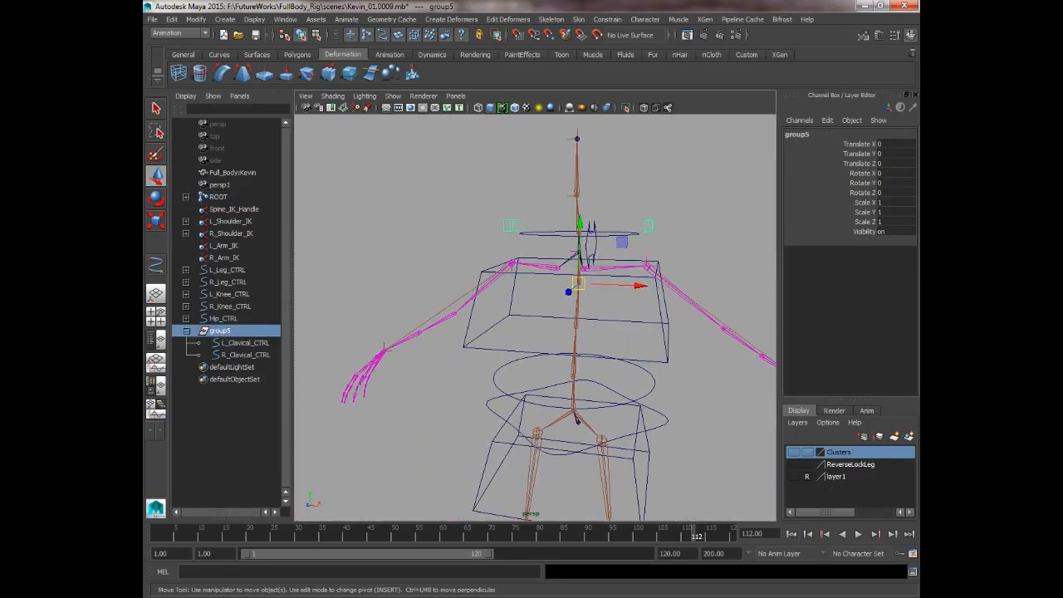
pyautogui.keyDown('alt'); pyautogui.moveTo(667, 218); pyautogui.dragTo(649, 214); pyautogui.keyUp('alt')
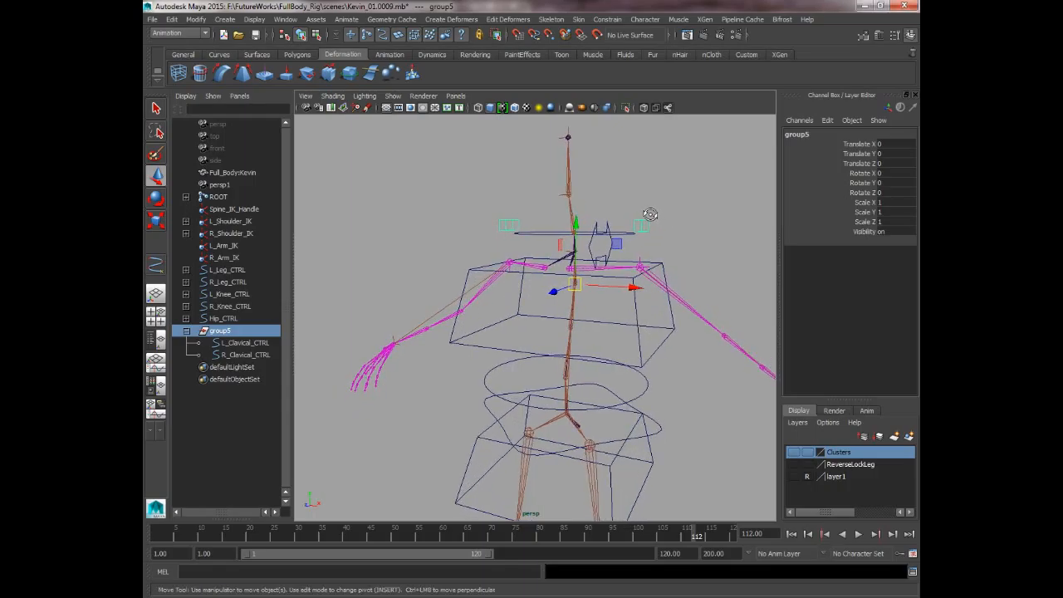
pyautogui.doubleClick(219, 332)
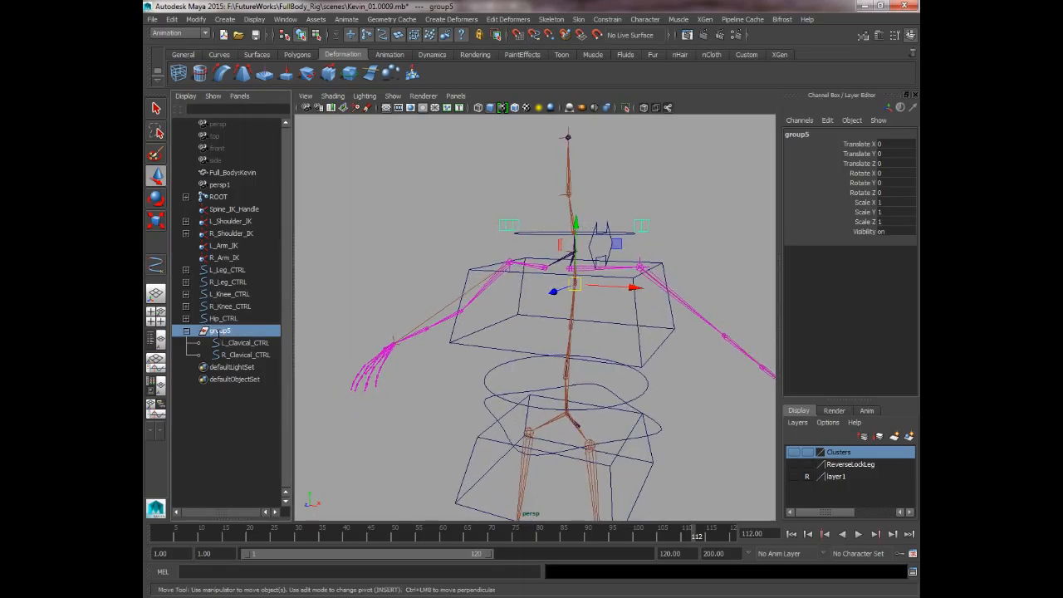
pyautogui.press('t')
pyautogui.press('w')
pyautogui.hotkey('ctrl', 'z')
pyautogui.hotkey('ctrl', 'z')
pyautogui.hotkey('ctrl', 'z')
# Step: Rename group5, the group holding the two clavicle control curves, as Clavical_GRP
pyautogui.click(329, 268)
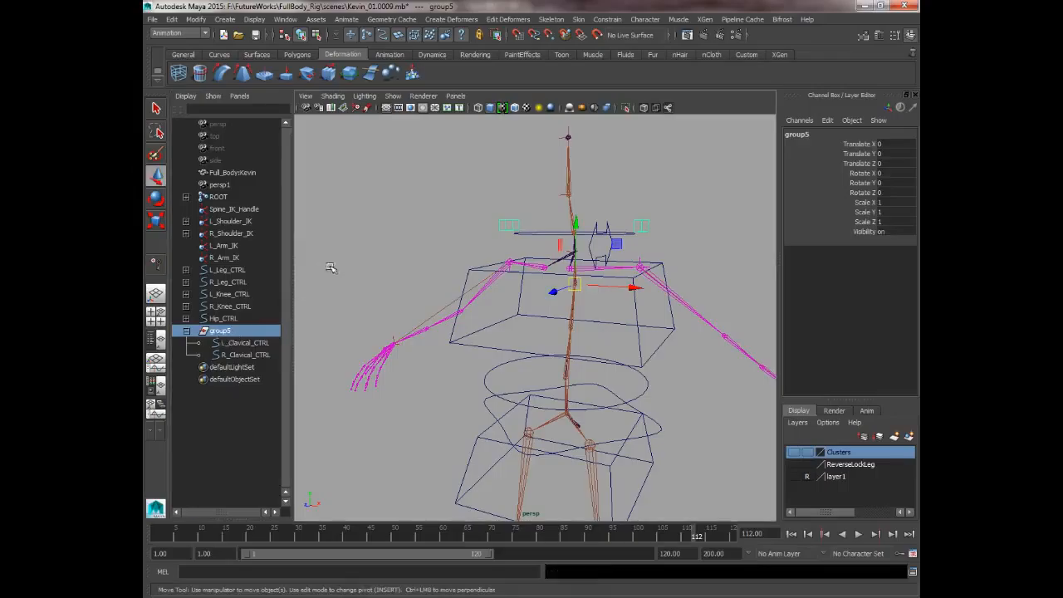
pyautogui.click(514, 234)
pyautogui.click(225, 332)
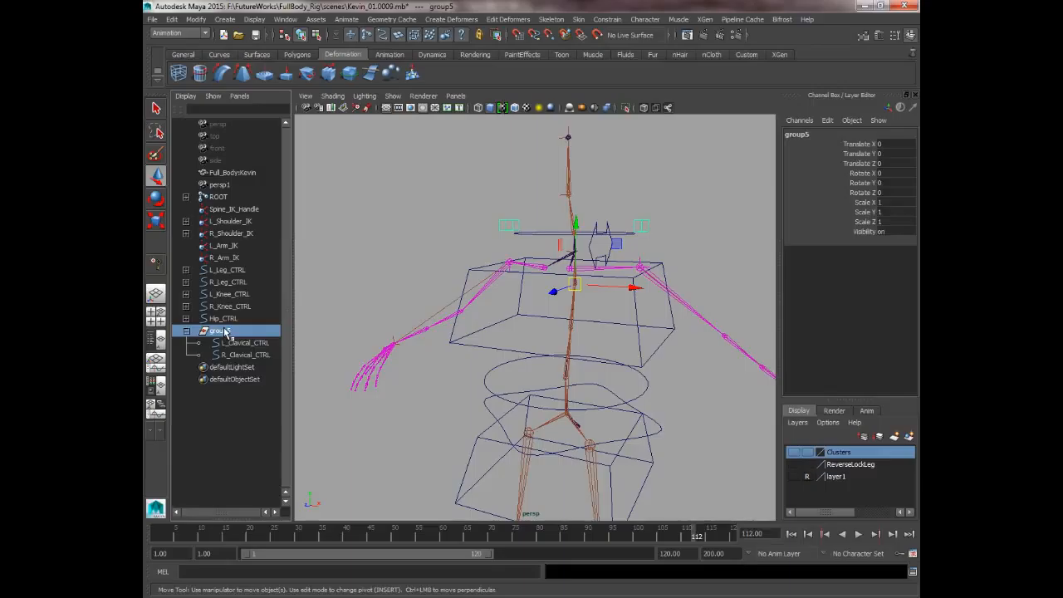
pyautogui.doubleClick(225, 331)
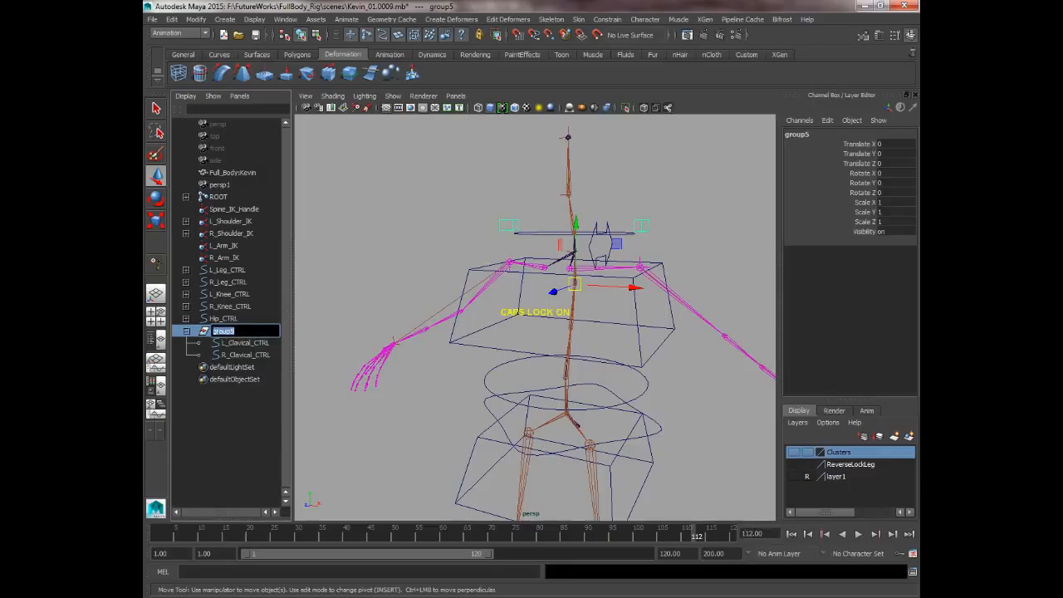
pyautogui.write('Cl')
pyautogui.write('avical_')
pyautogui.press('capslock')
pyautogui.write('GRP')
pyautogui.press('Return')
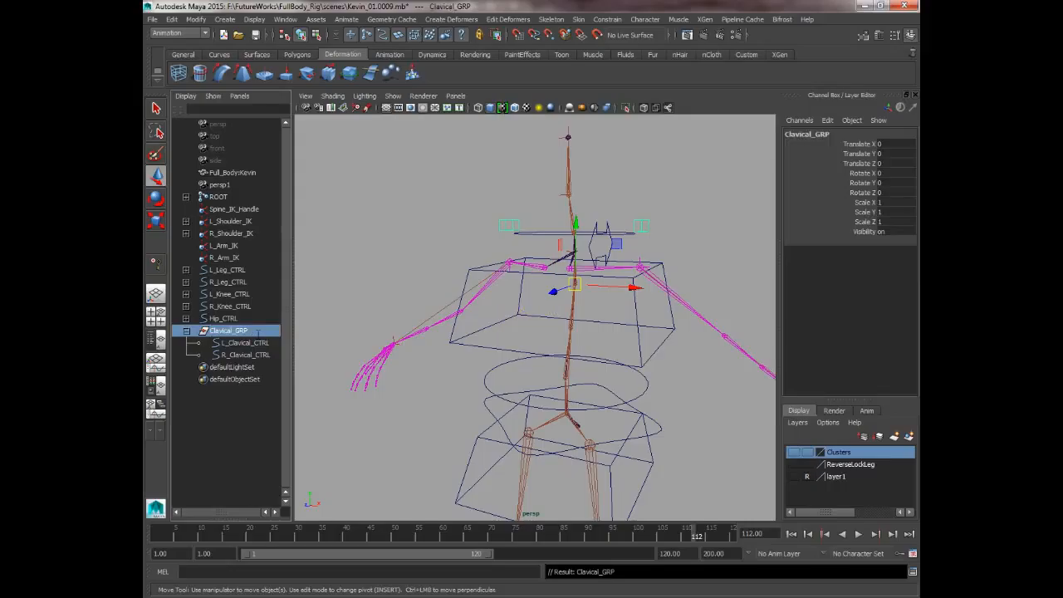
# Step: Parent Clavical_GRP under Chest_CTRL, the box-shaped control around the upper chest
pyautogui.click(312, 292)
pyautogui.click(239, 329)
pyautogui.click(636, 319)
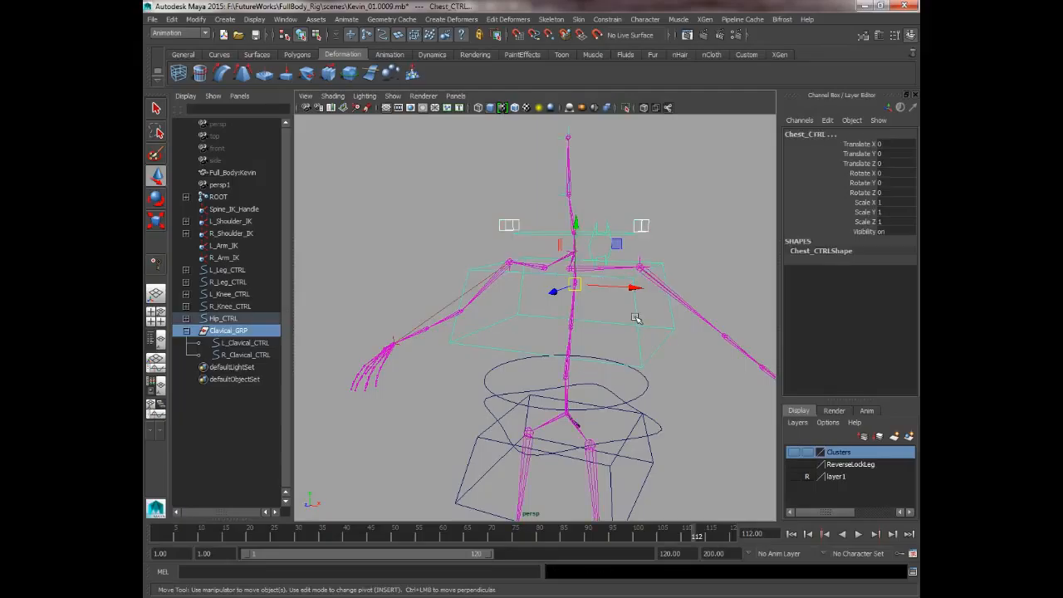
pyautogui.press('p')
# Step: Test-rotate Chest_CTRL to check how the clavicle controls follow it, and undo the rotation
pyautogui.click(459, 273)
pyautogui.click(463, 273)
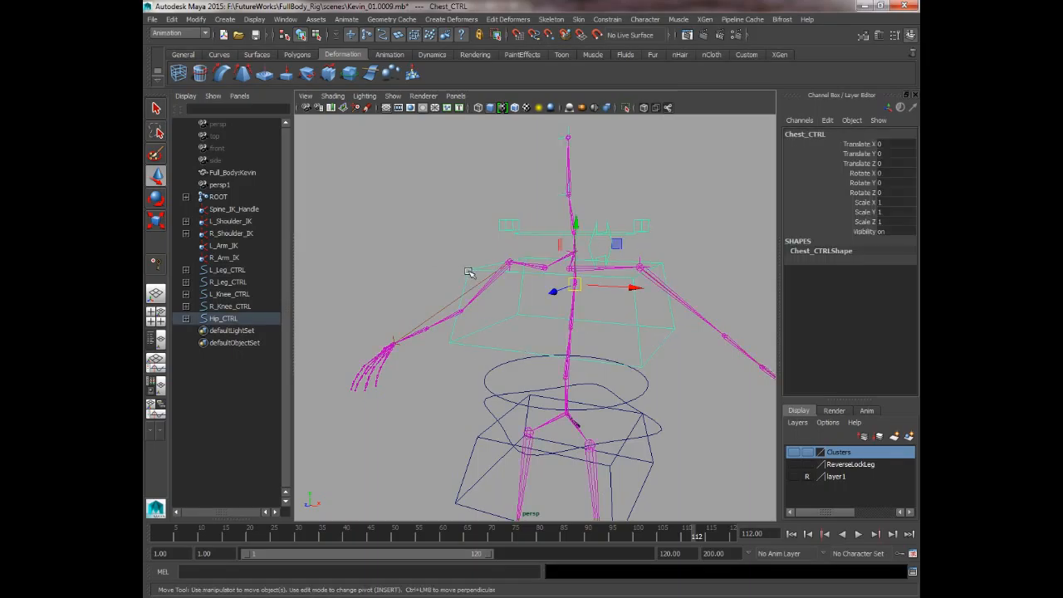
pyautogui.press('e')
pyautogui.moveTo(588, 290); pyautogui.dragTo(586, 254)
pyautogui.hotkey('ctrl', 'z')
pyautogui.hotkey('ctrl', 'z')
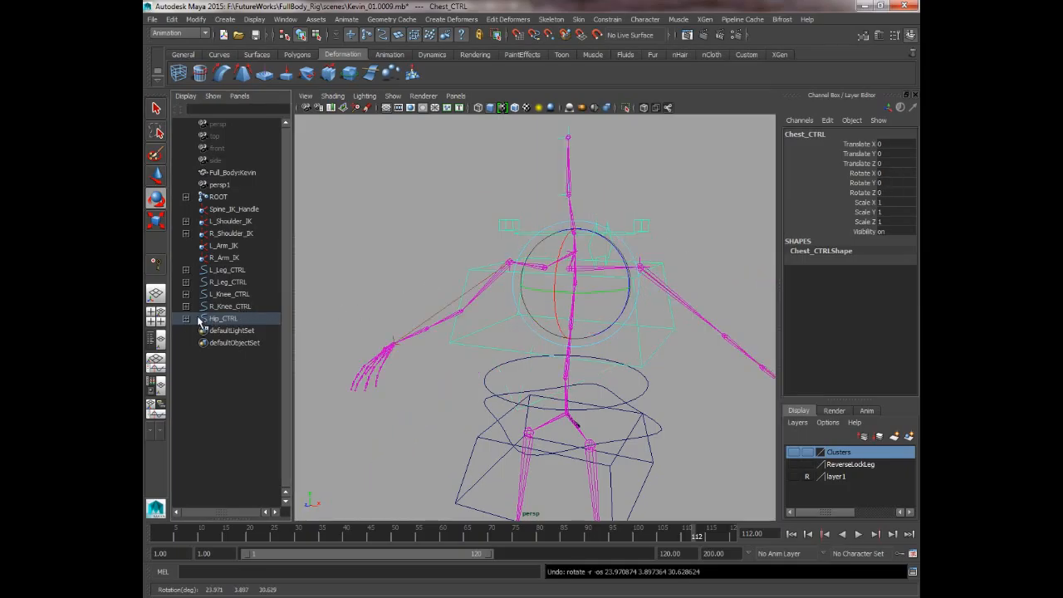
# Step: Expand the Hip_CTRL and Chest_CTRL hierarchies and select Clavical_GRP beneath the chest control
pyautogui.click(186, 318)
pyautogui.click(198, 355)
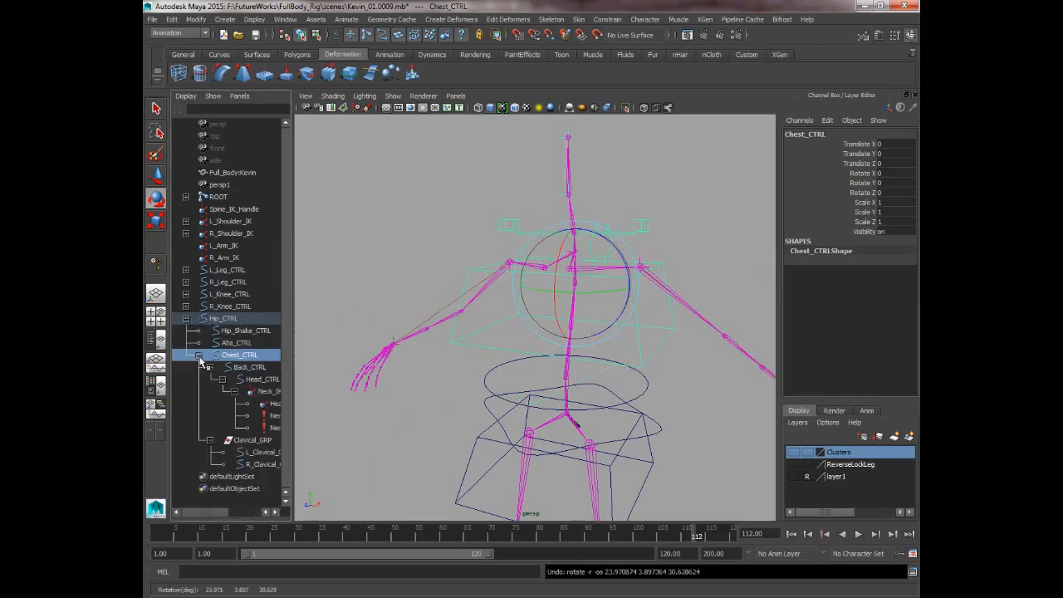
pyautogui.click(249, 439)
# Step: Try moving Clavical_GRP upward to test the shoulders, undo the moves and clear the selection
pyautogui.press('w')
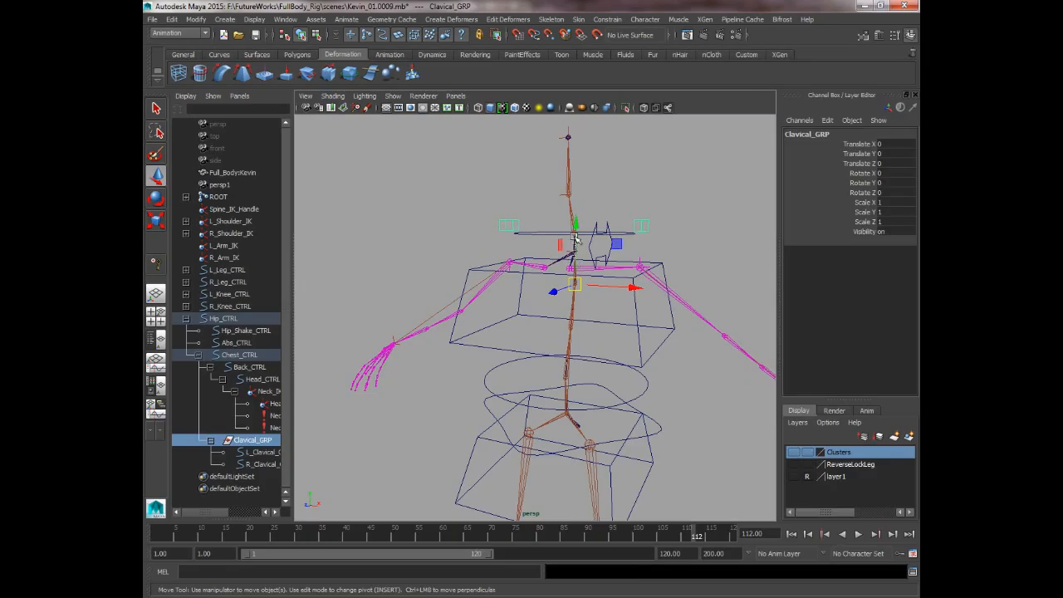
pyautogui.click(575, 246)
pyautogui.hotkey('ctrl', 'z')
pyautogui.moveTo(576, 245); pyautogui.dragTo(576, 225)
pyautogui.hotkey('ctrl', 'z')
pyautogui.click(438, 224)
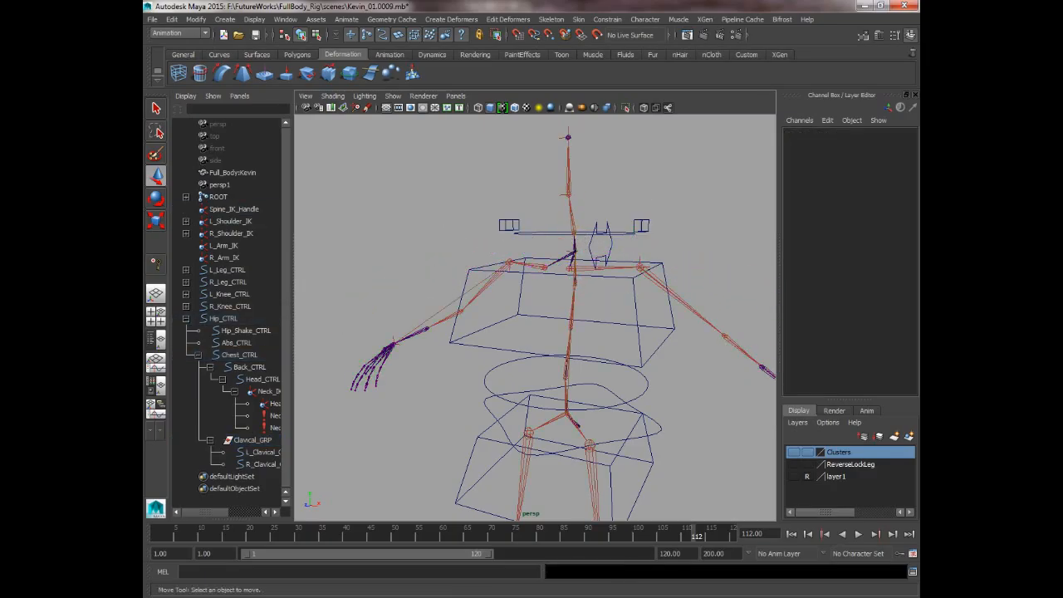